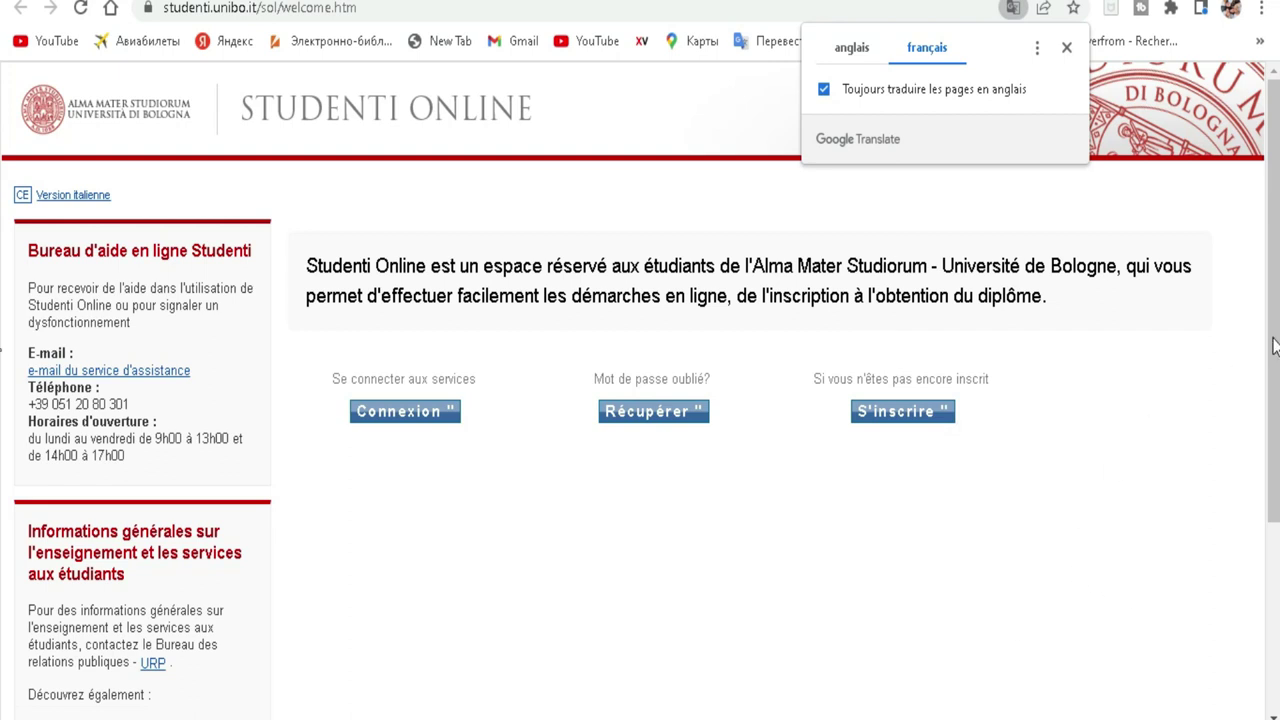
Step: Start a new Studenti Online registration as an international student without an Italian tax ID
click(907, 409)
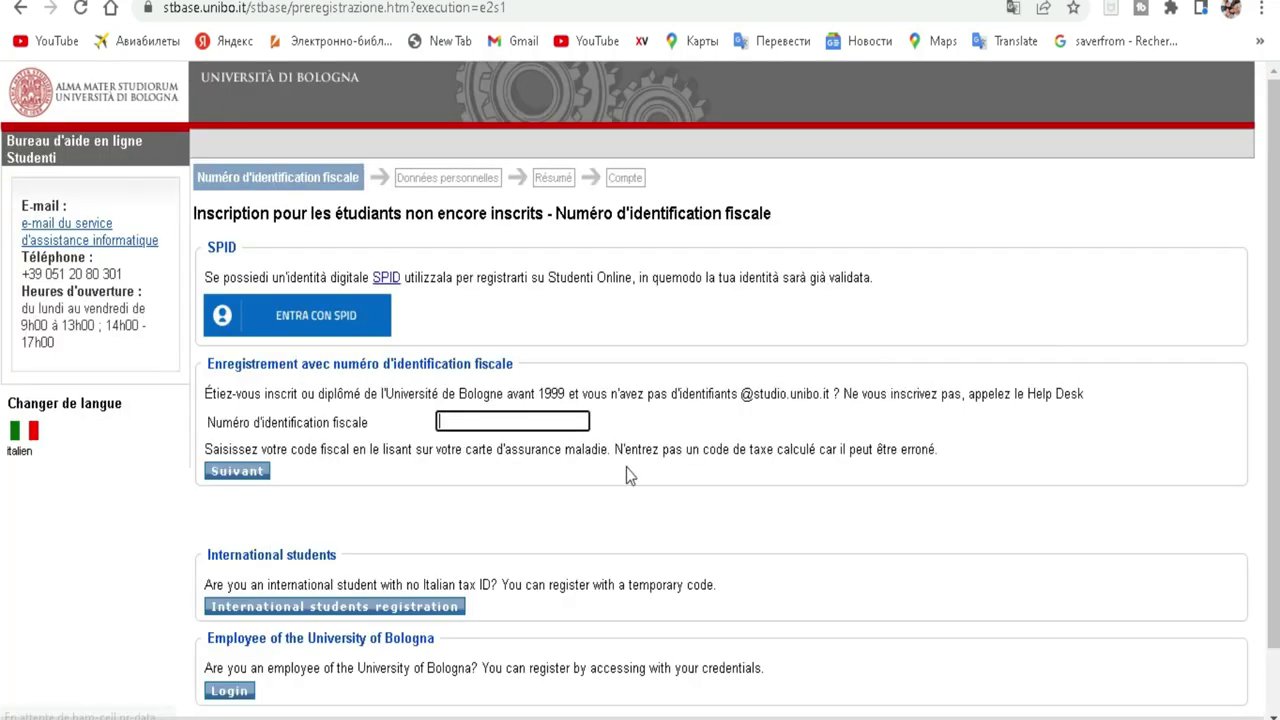
scroll(3, 237, down, 1)
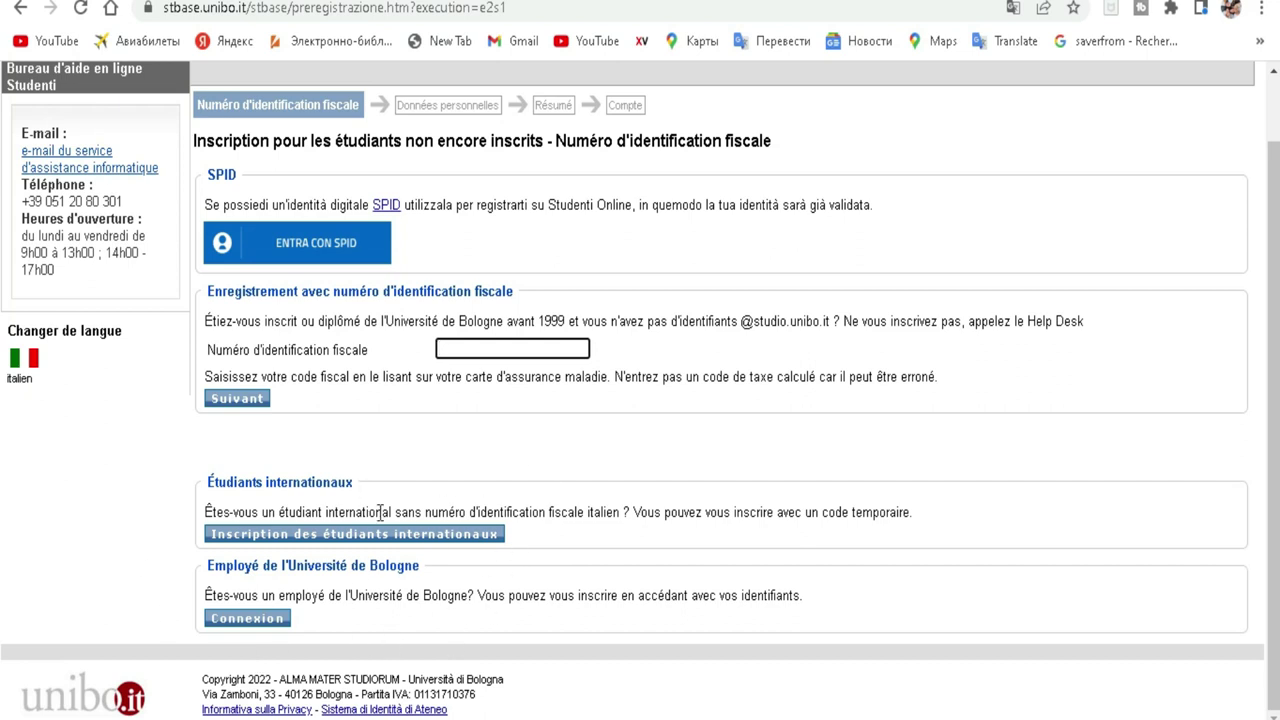
click(329, 547)
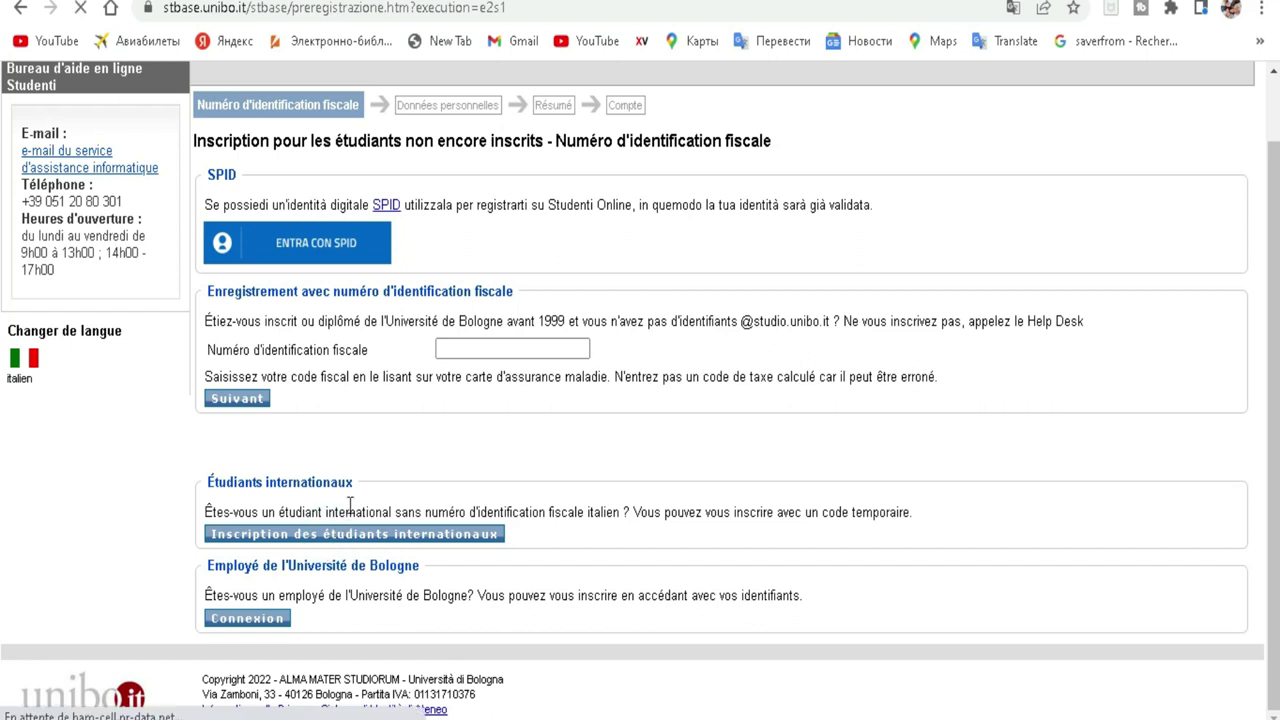
click(360, 546)
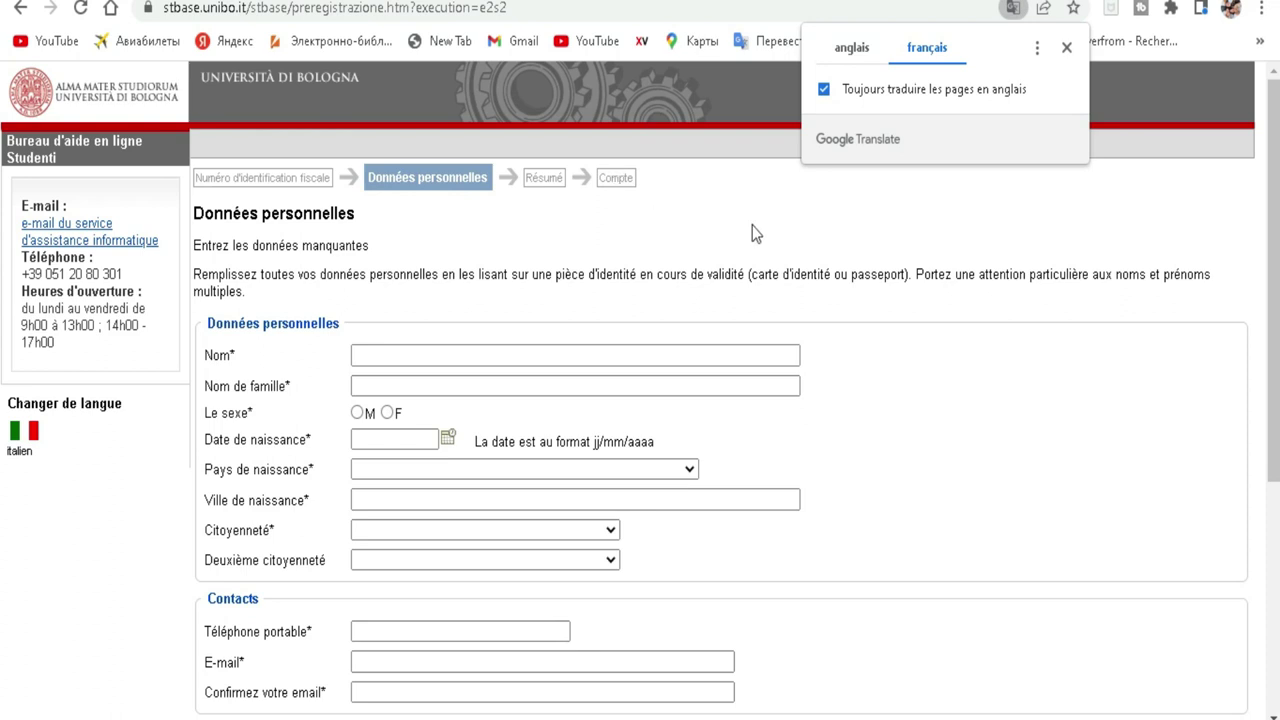
Step: Examine the fields of the personal data form and the note on which identity document to copy the details from
scroll(5, 238, down, 1)
scroll(5, 423, down, 3)
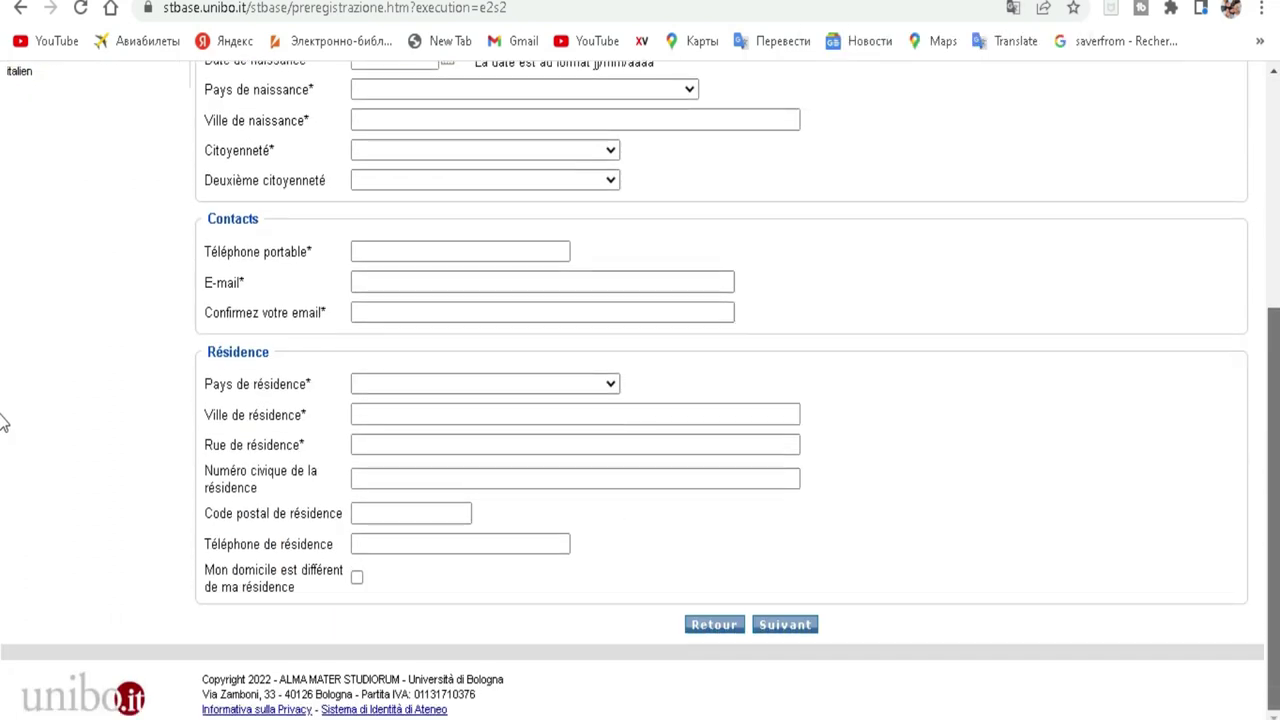
scroll(5, 423, up, 4)
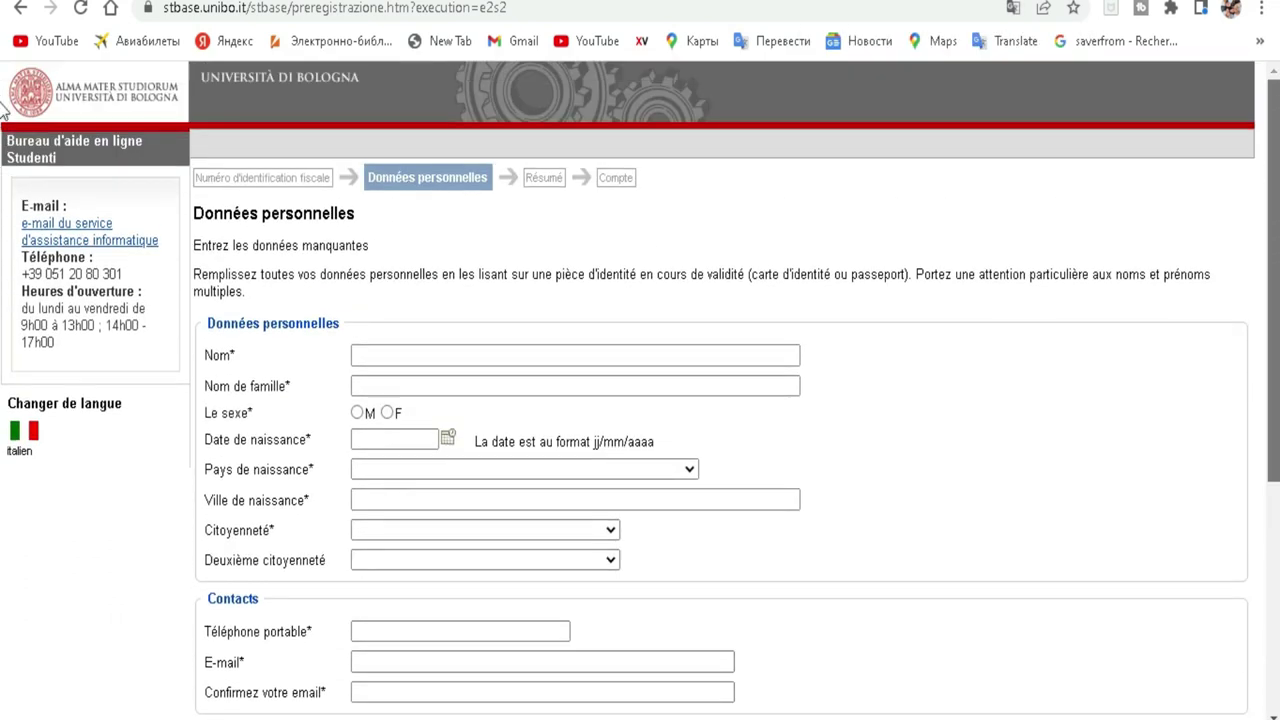
scroll(4, 251, down, 3)
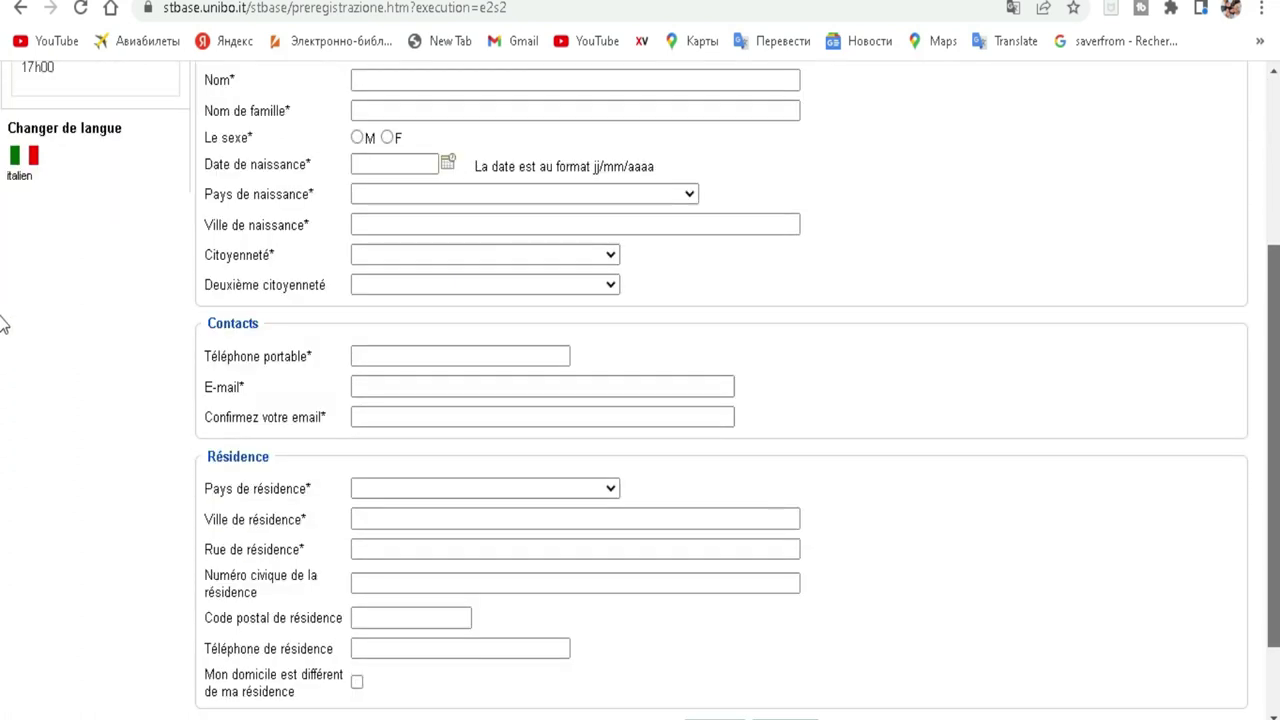
scroll(5, 325, up, 2)
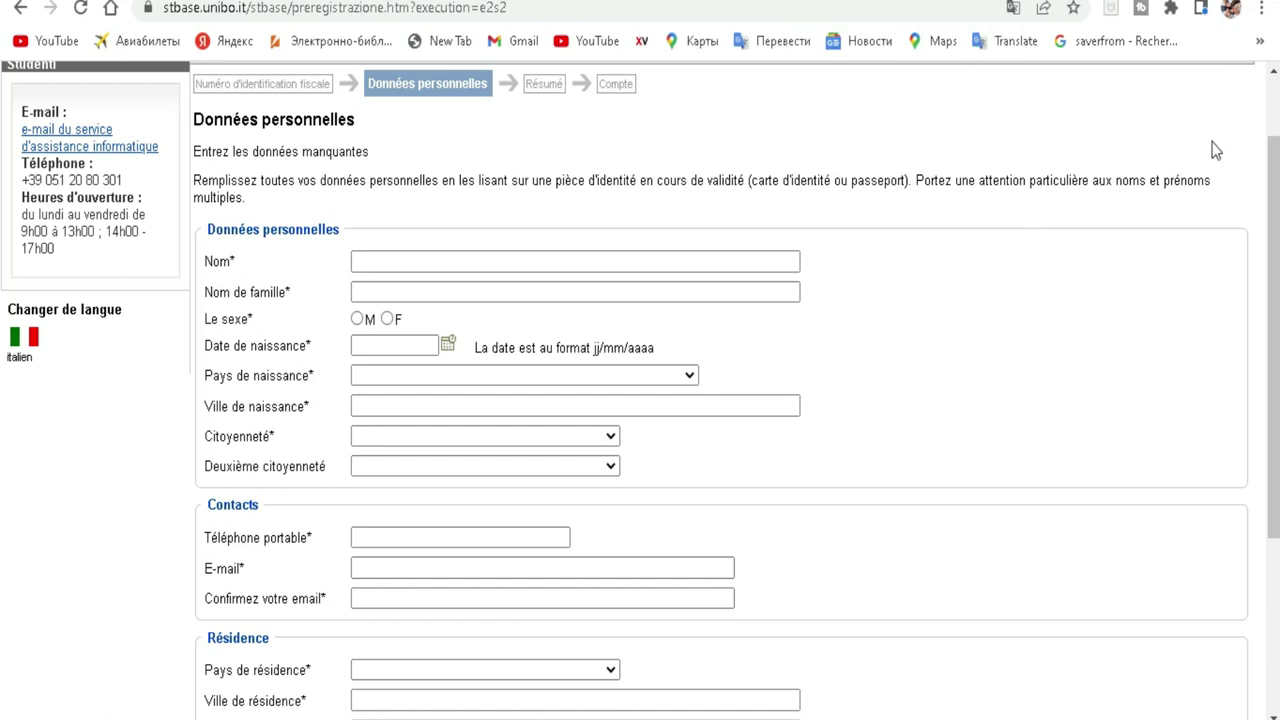
scroll(3, 172, up, 2)
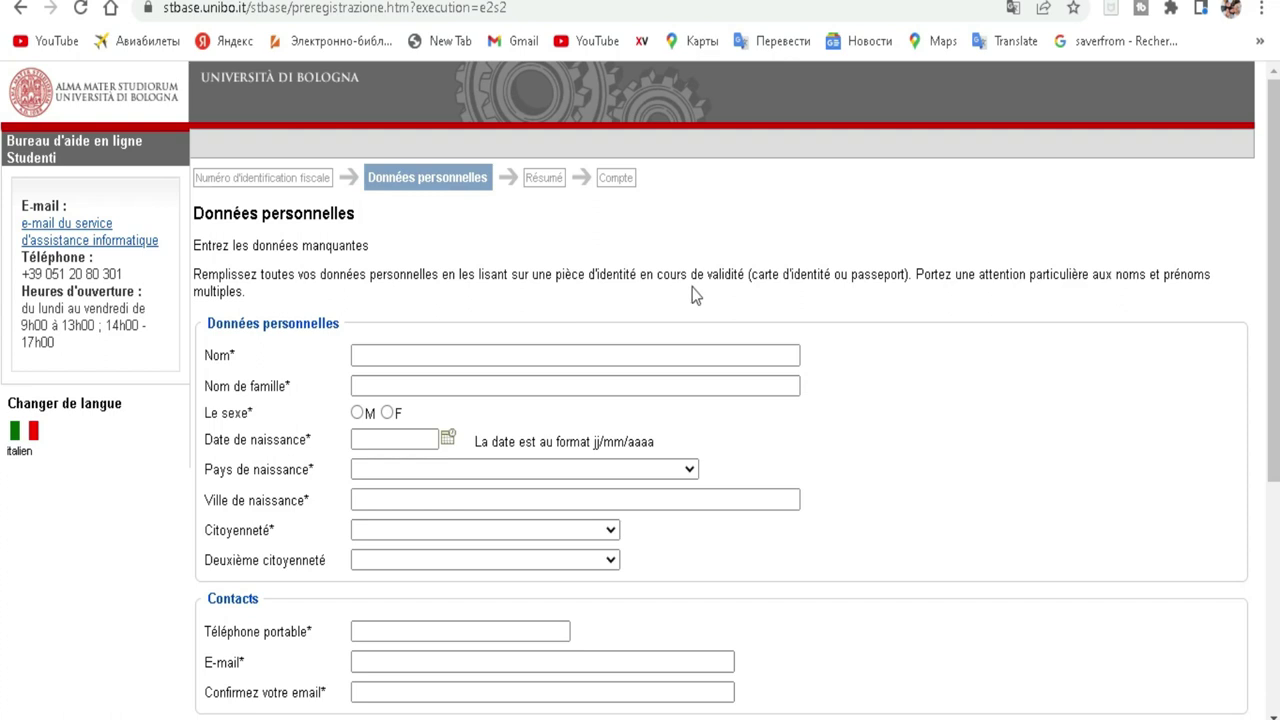
drag(752, 274, 911, 271)
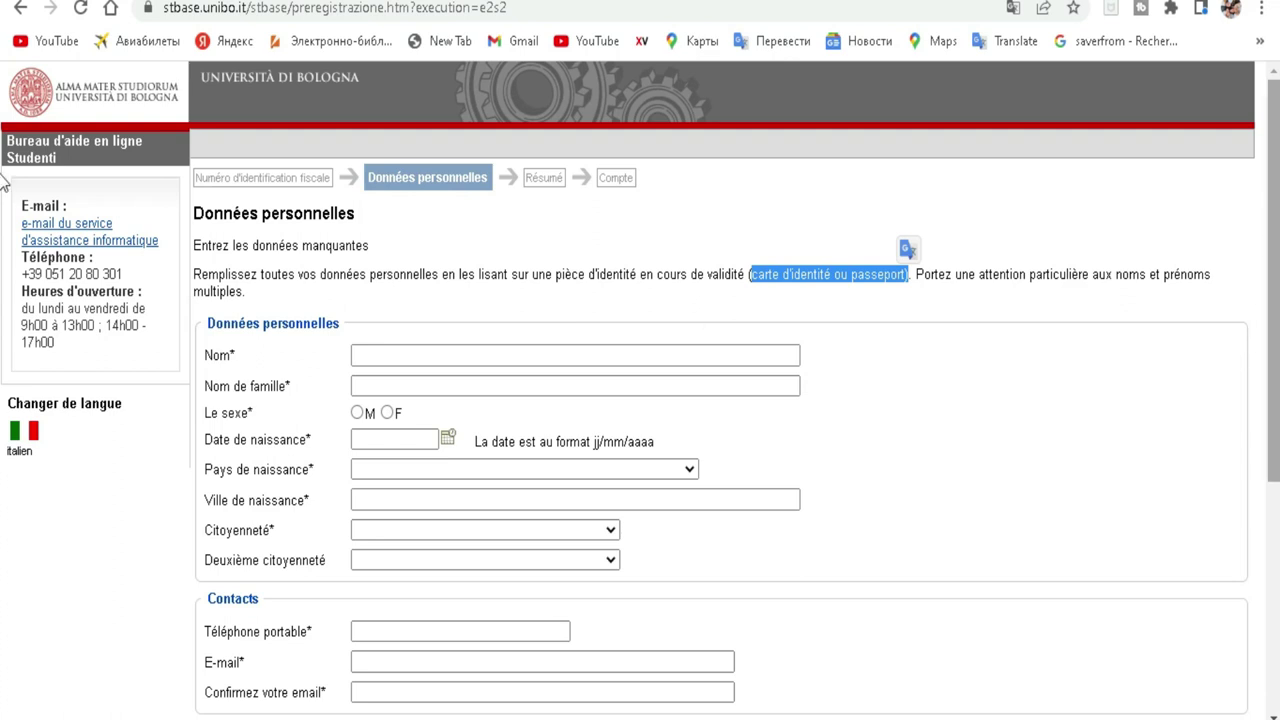
scroll(3, 183, down, 3)
scroll(3, 374, up, 2)
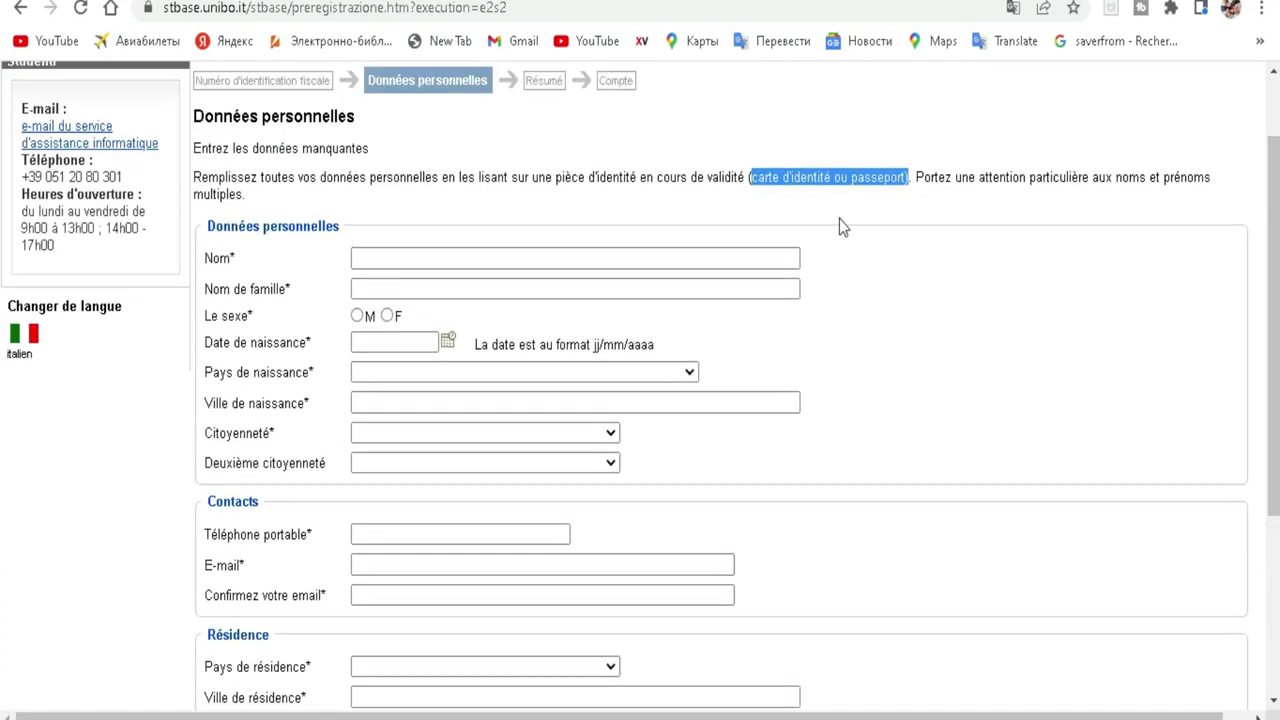
Step: Open the on-screen keyboard and switch the input language to English (United States)
click(471, 251)
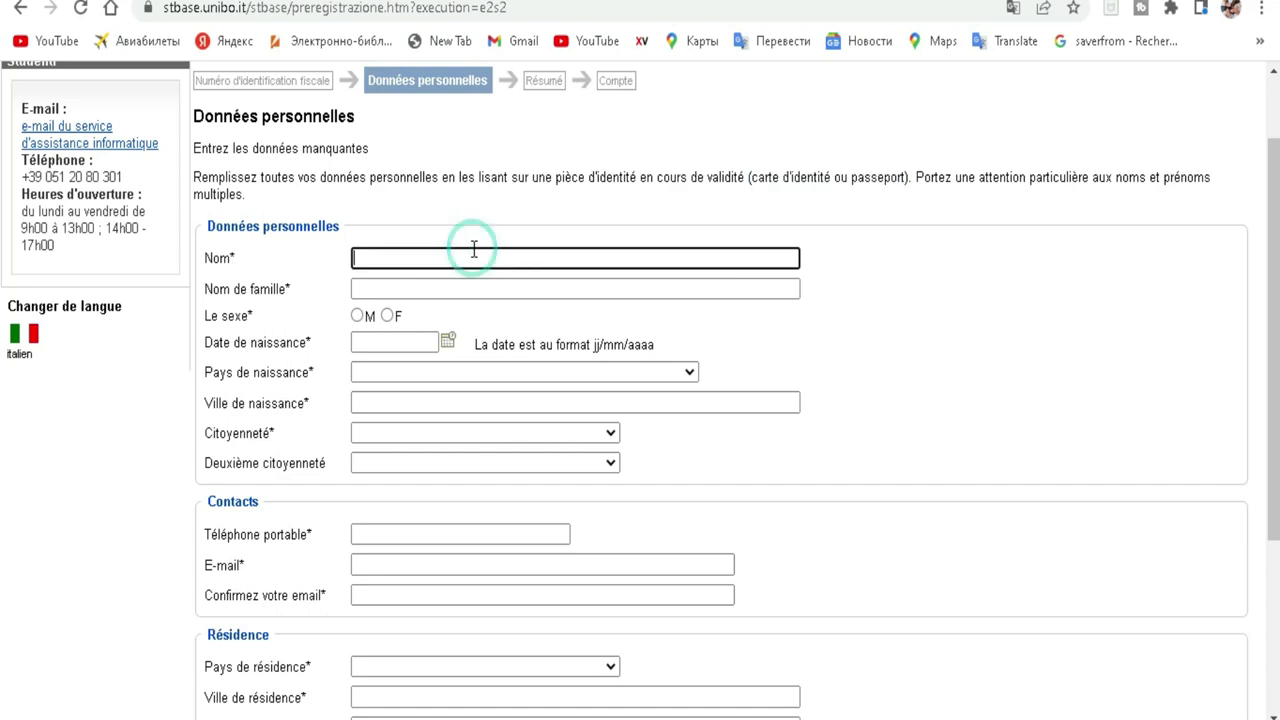
click(991, 329)
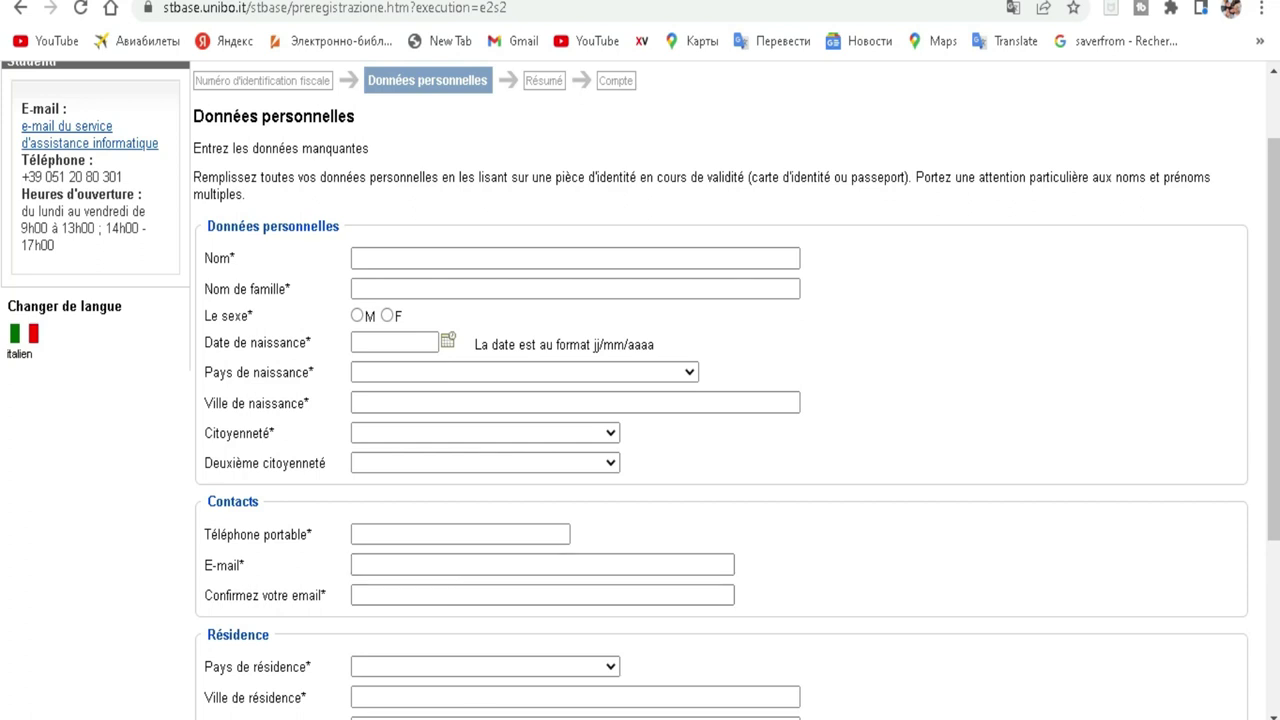
key(ctrl+super+o)
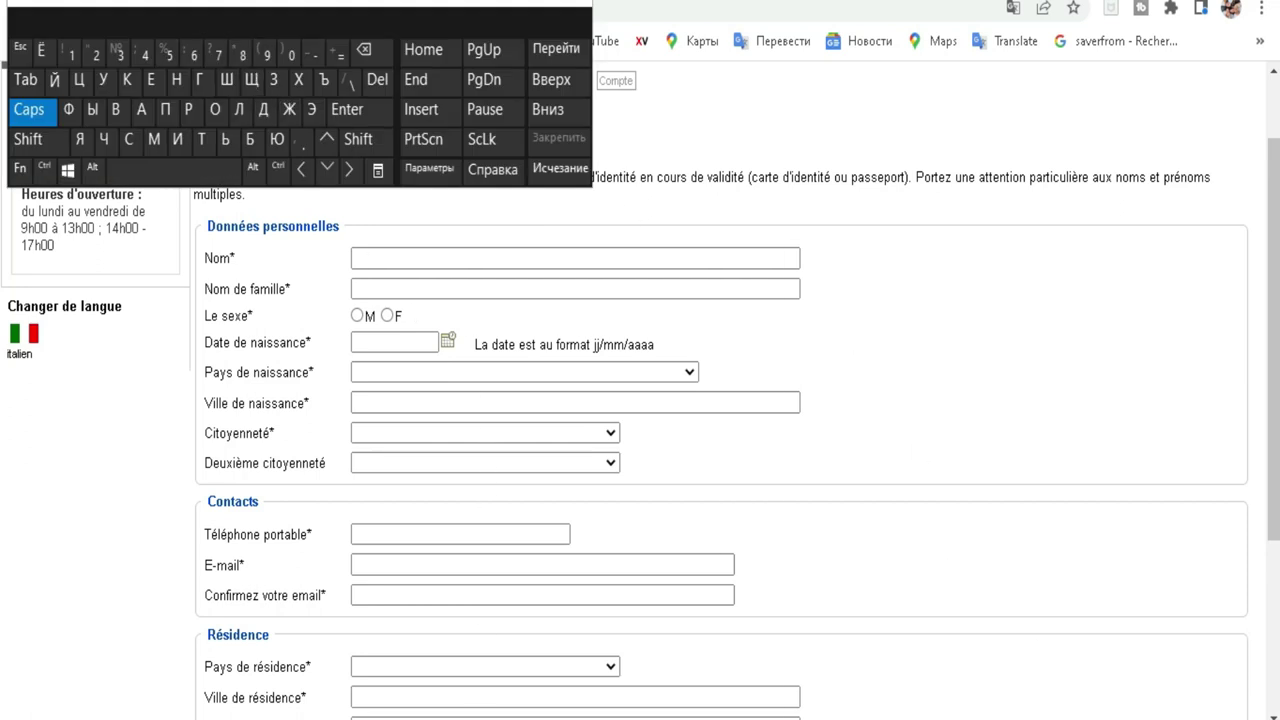
key(super+space)
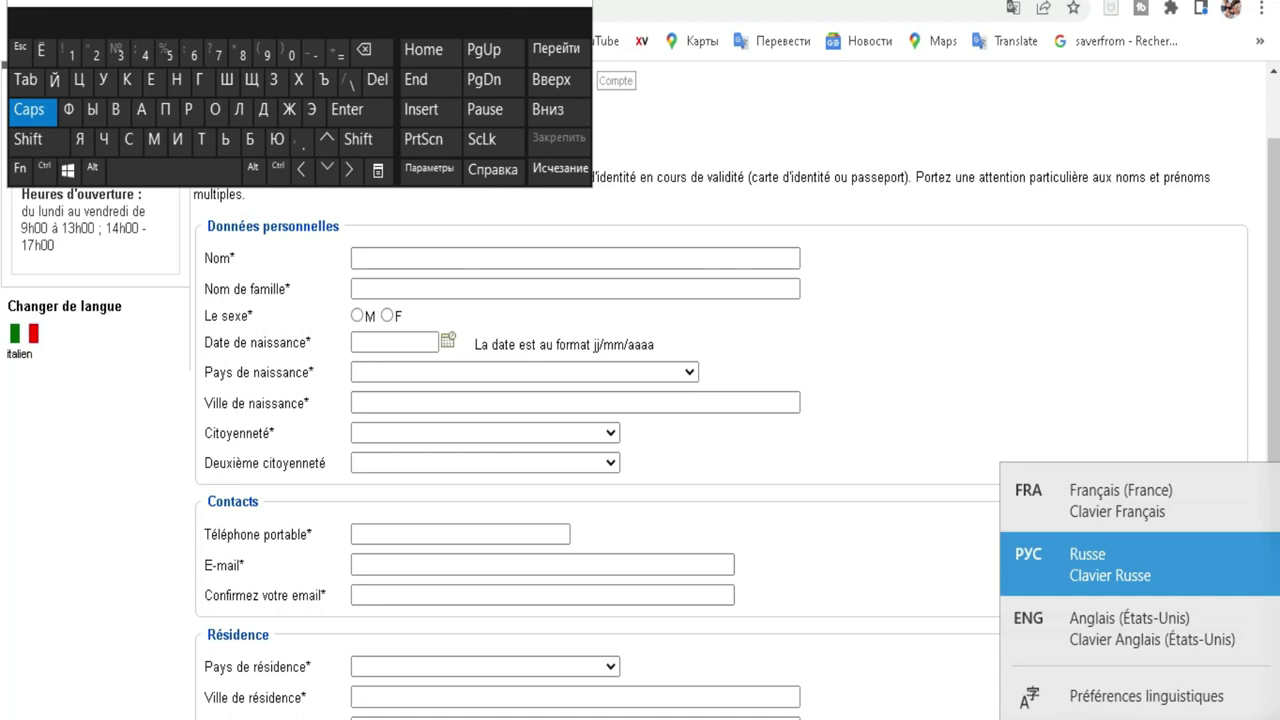
click(1123, 504)
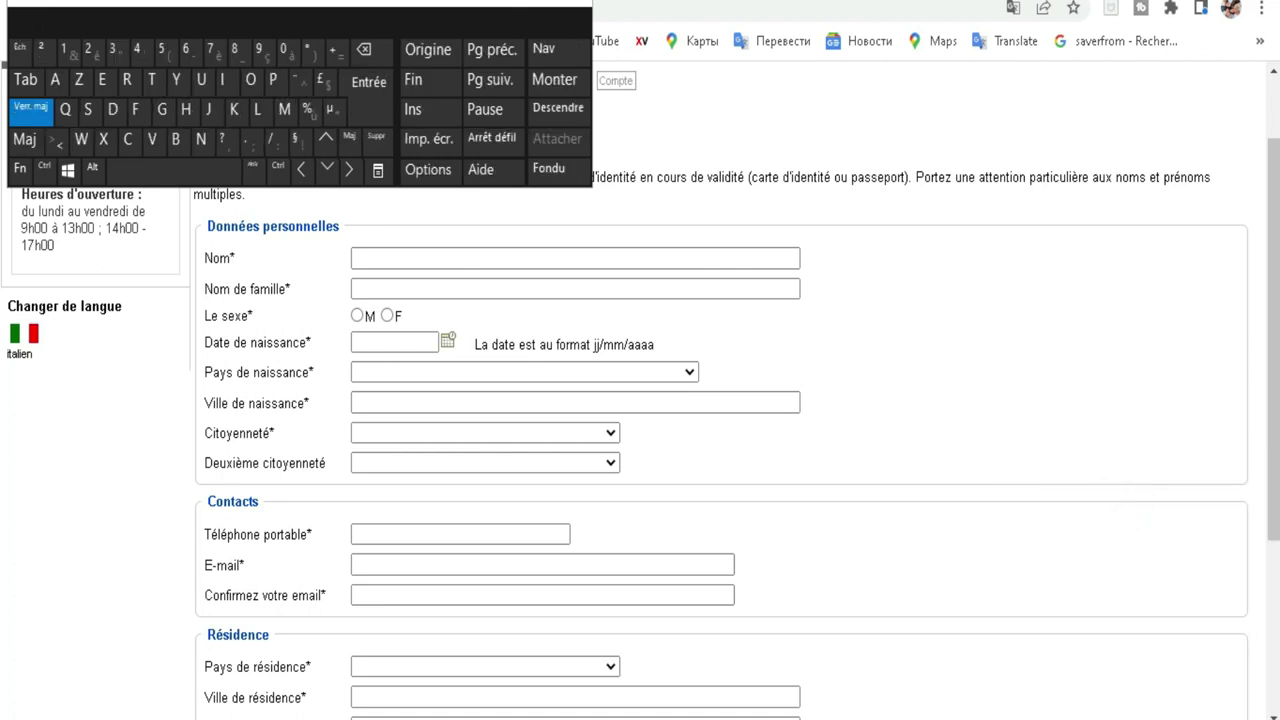
key(super+space)
click(1118, 624)
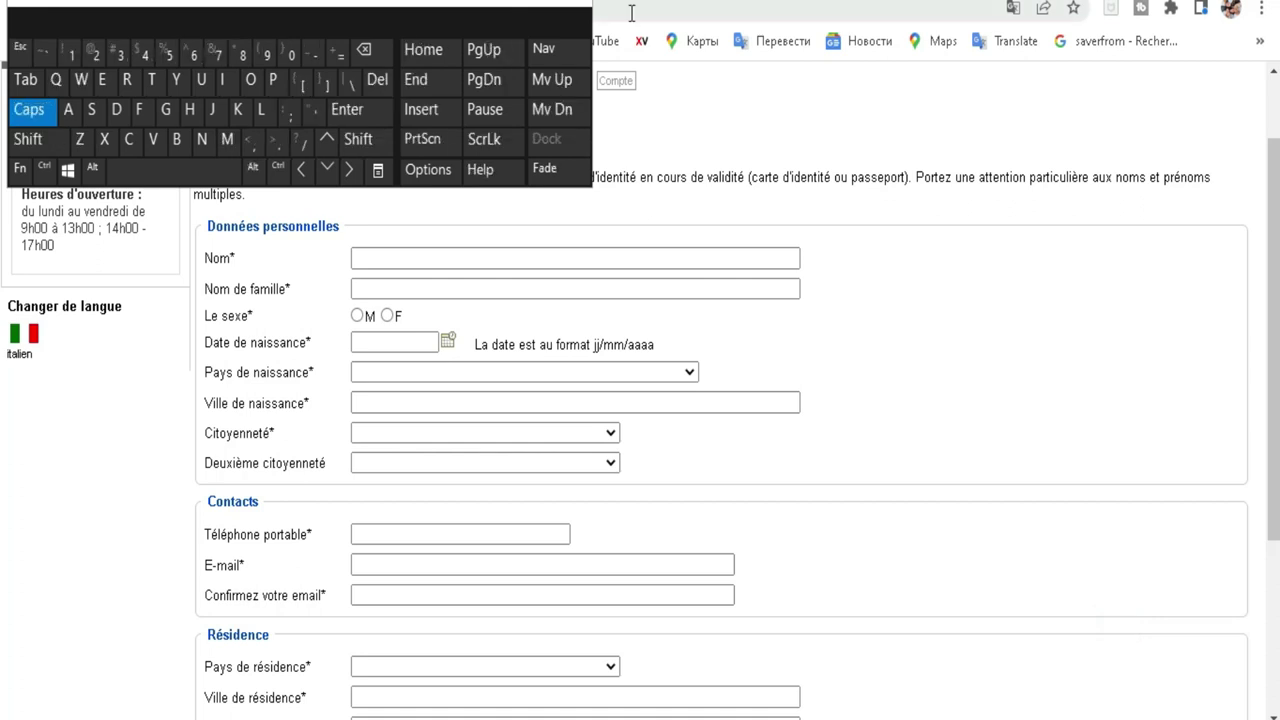
Step: Enter the applicant's name in the Nom field and set the sex to M
click(429, 259)
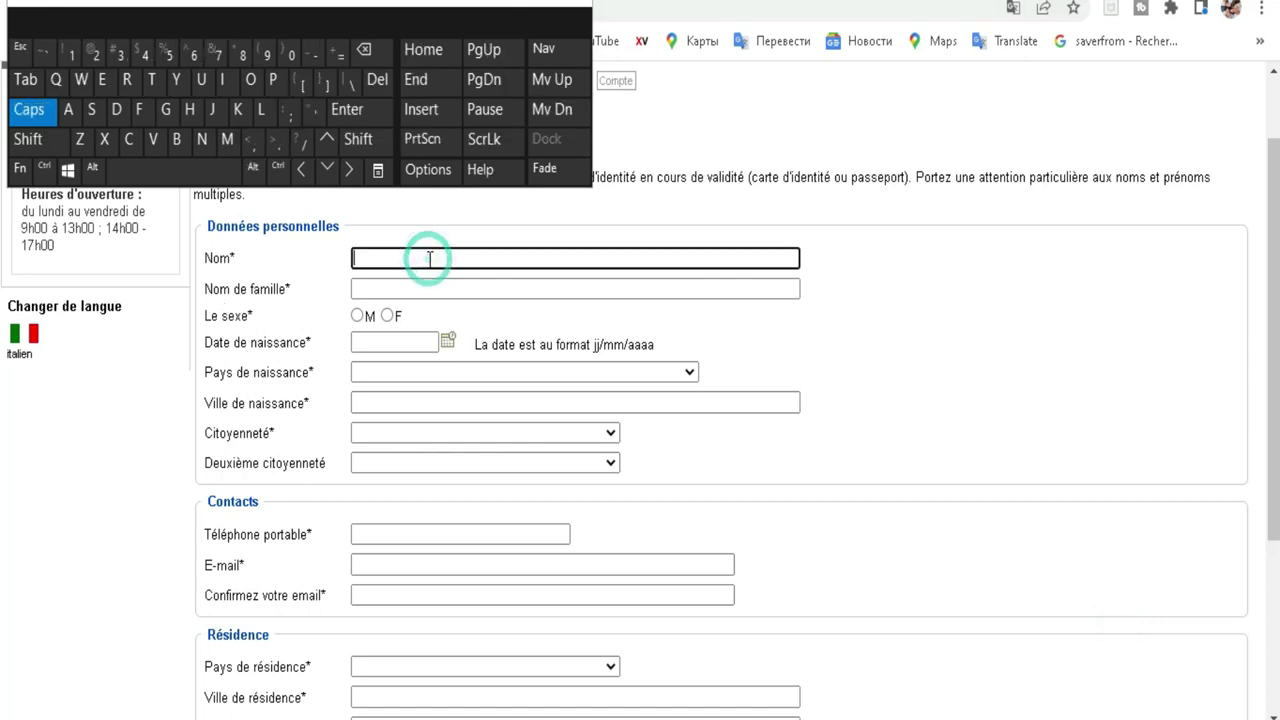
click(265, 111)
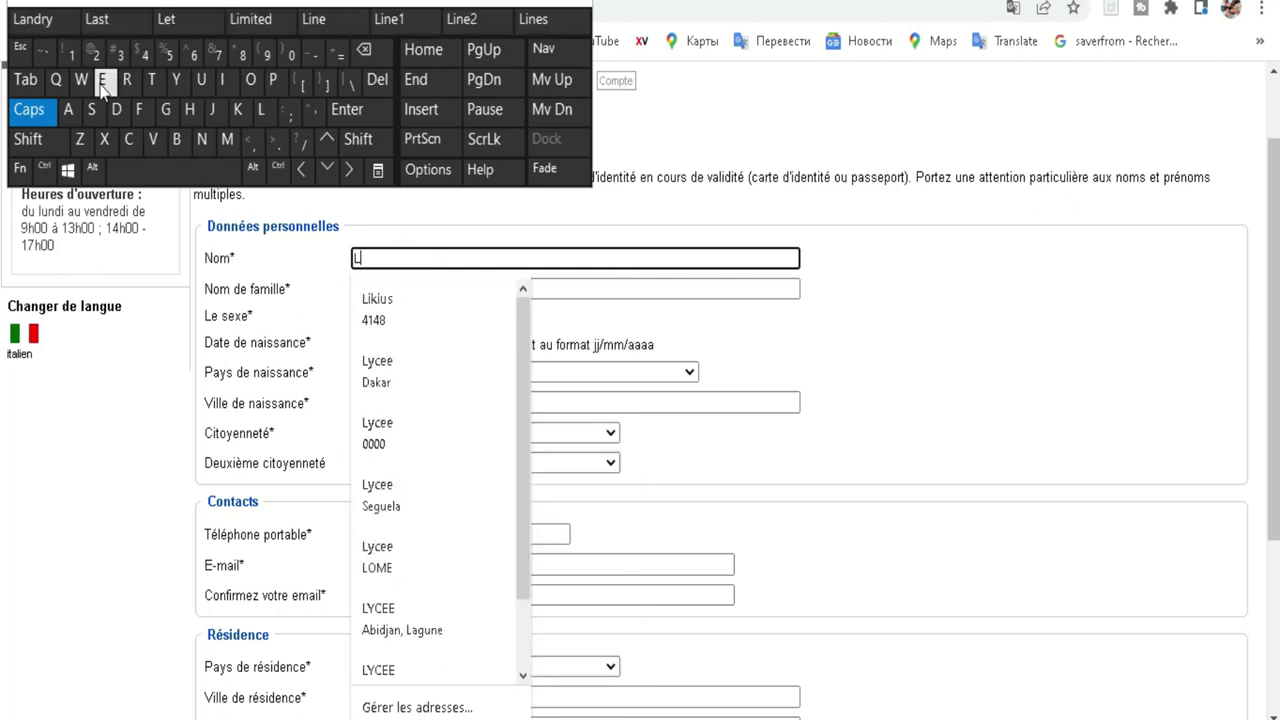
click(34, 112)
click(104, 80)
click(90, 110)
click(90, 110)
click(224, 82)
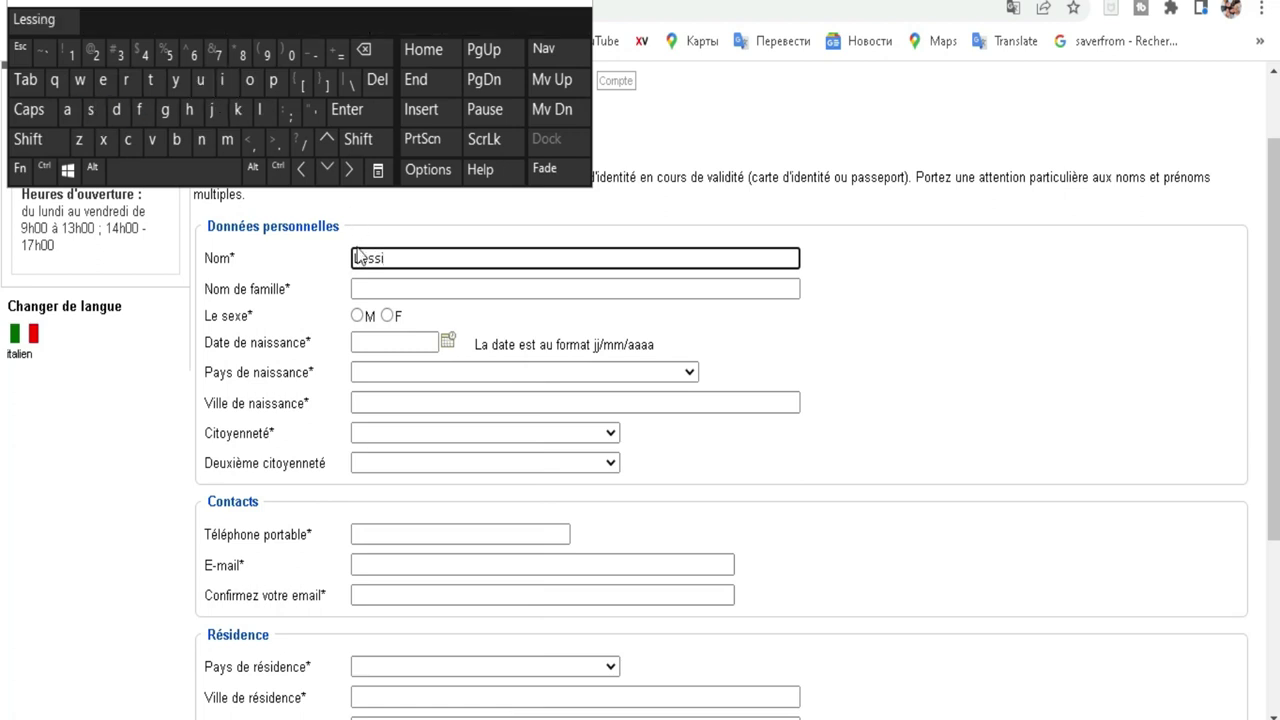
click(357, 316)
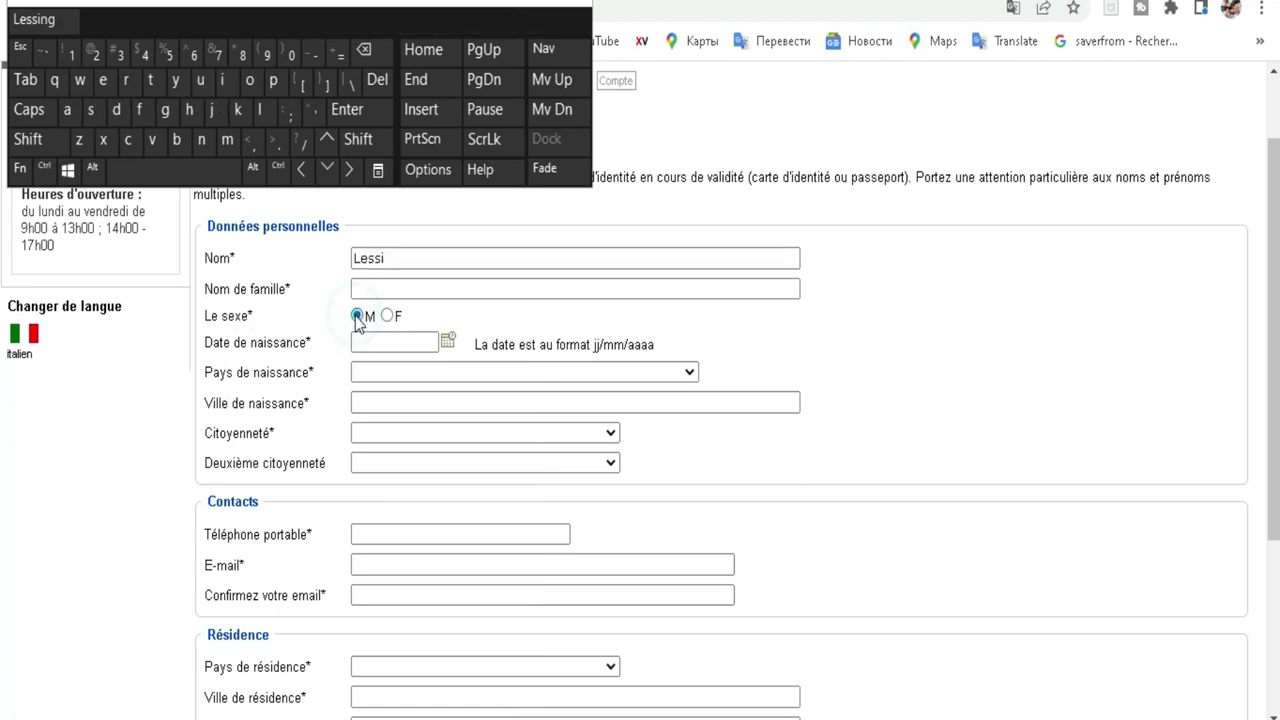
Step: Choose the applicant's date of birth from the calendar
click(448, 342)
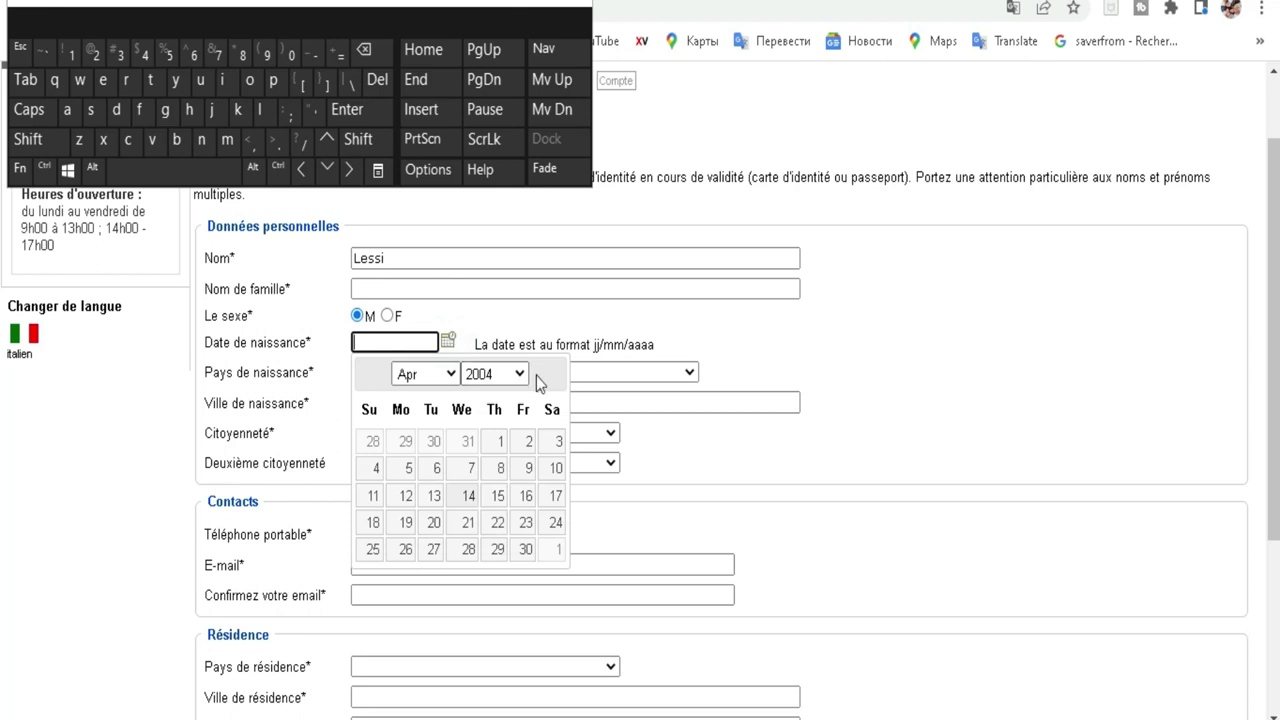
click(509, 376)
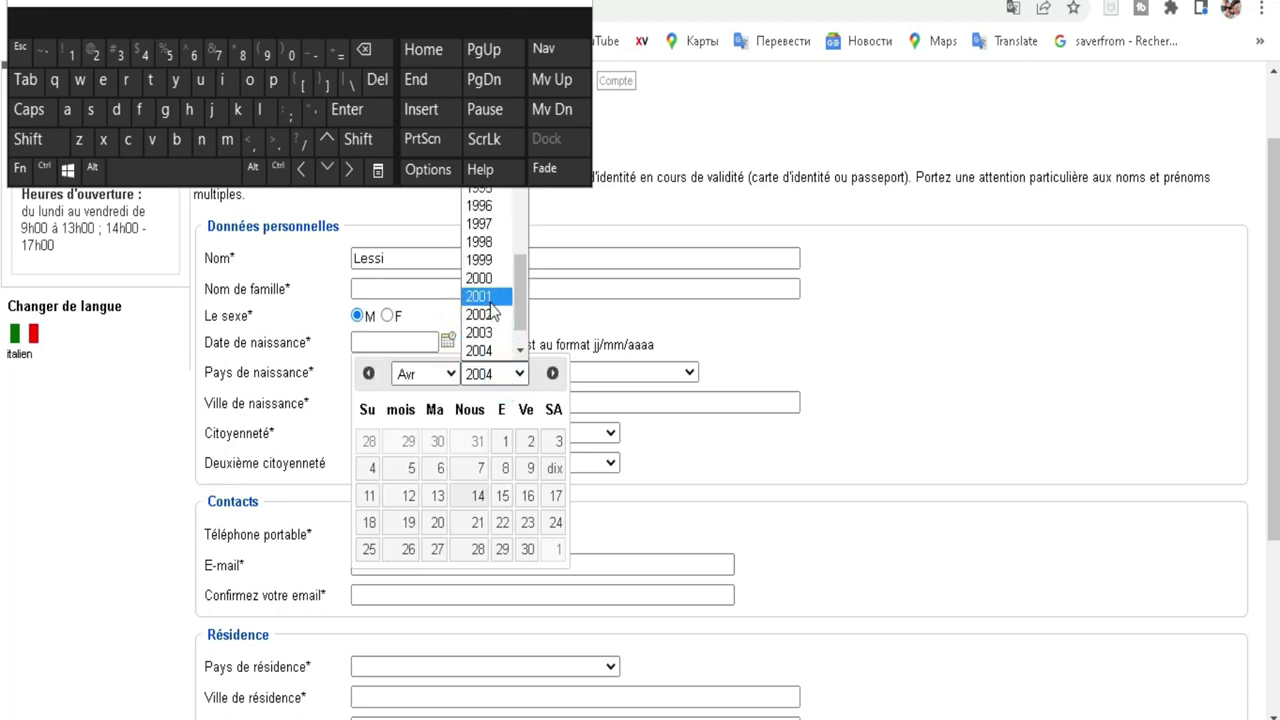
scroll(503, 340, down, 1)
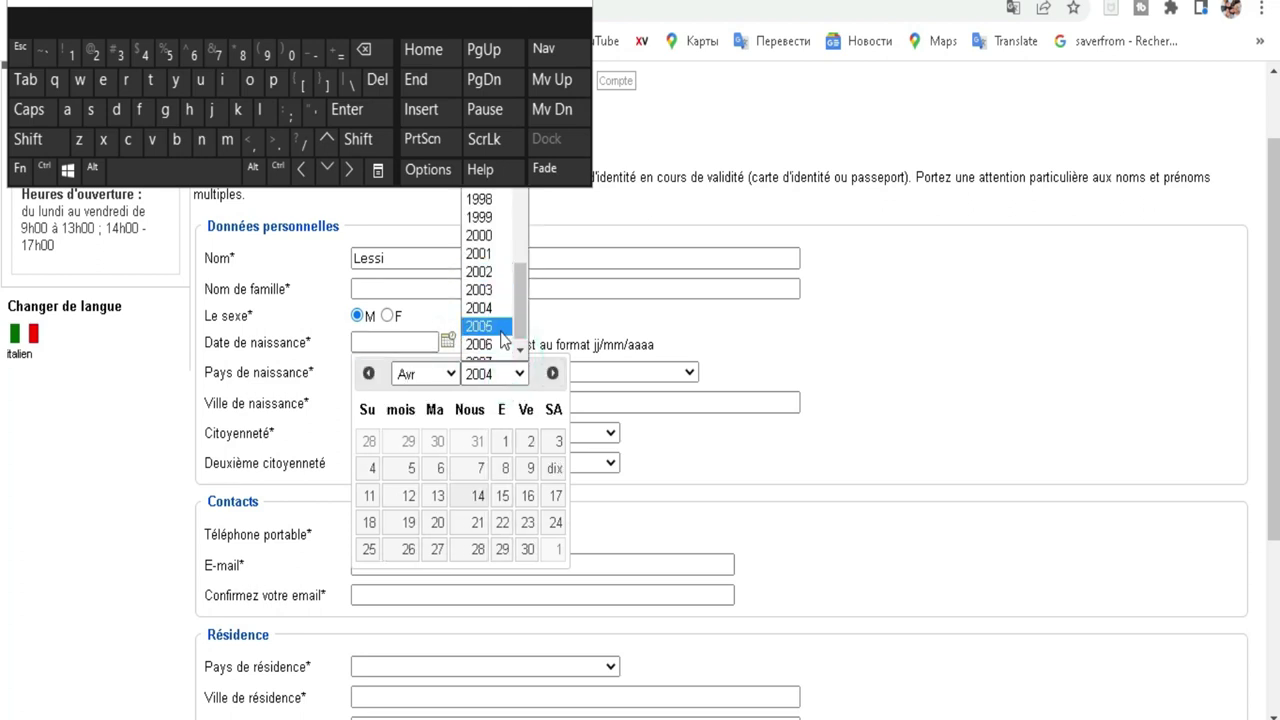
click(486, 345)
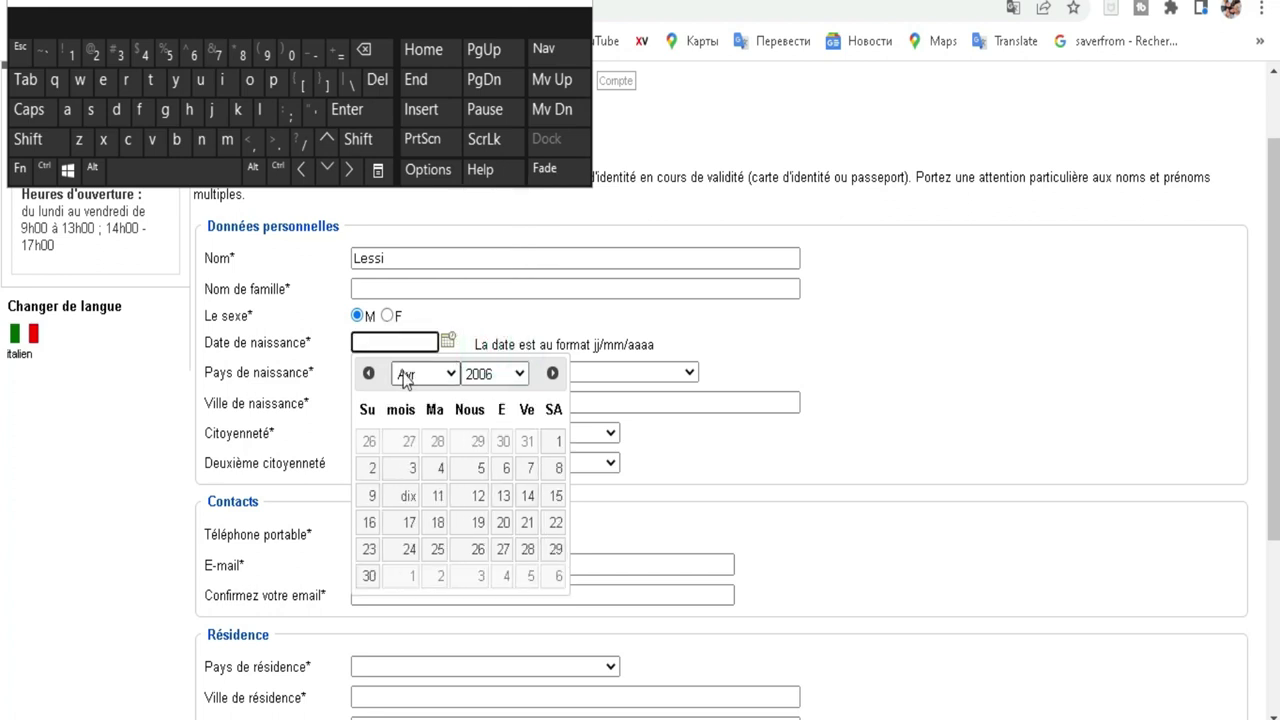
click(449, 373)
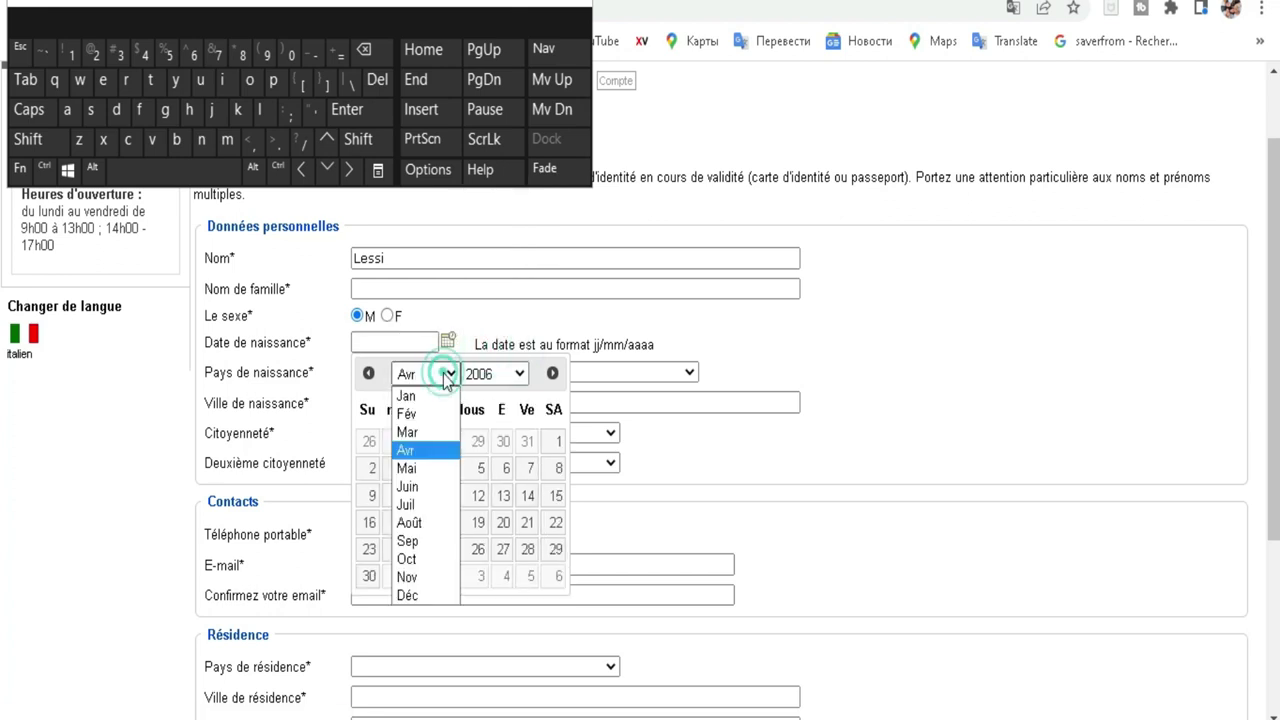
click(423, 416)
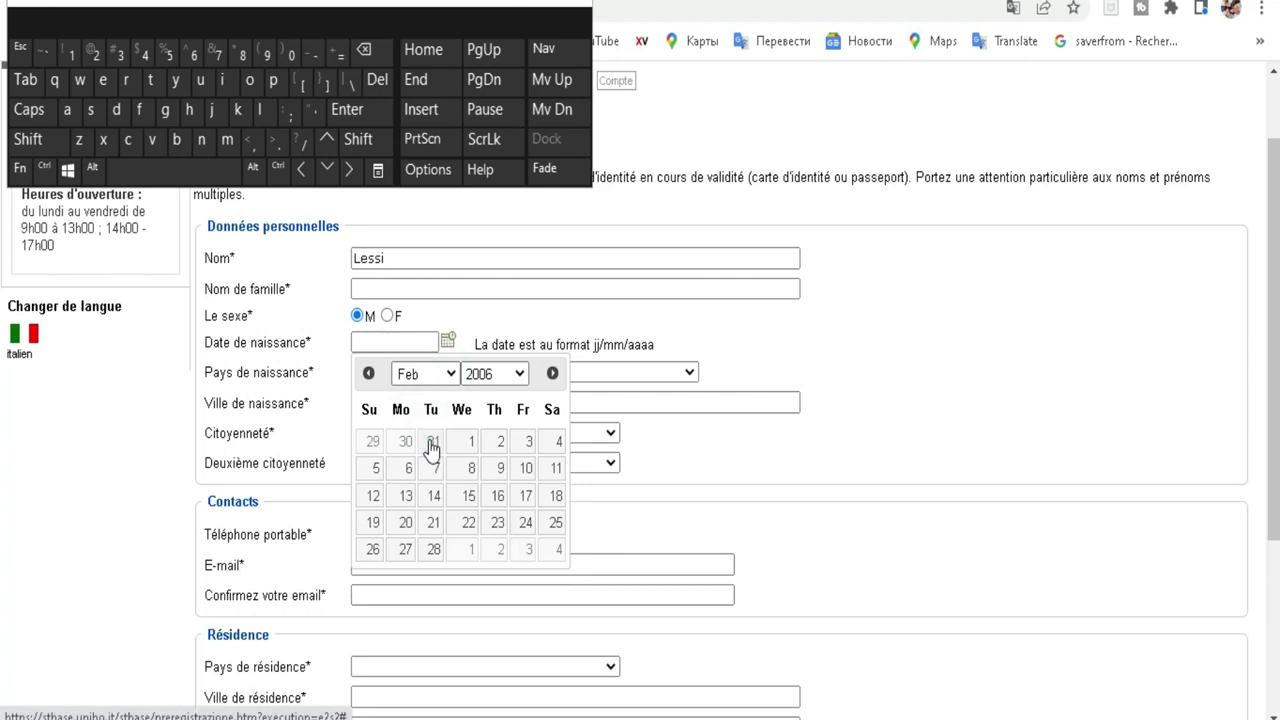
click(430, 442)
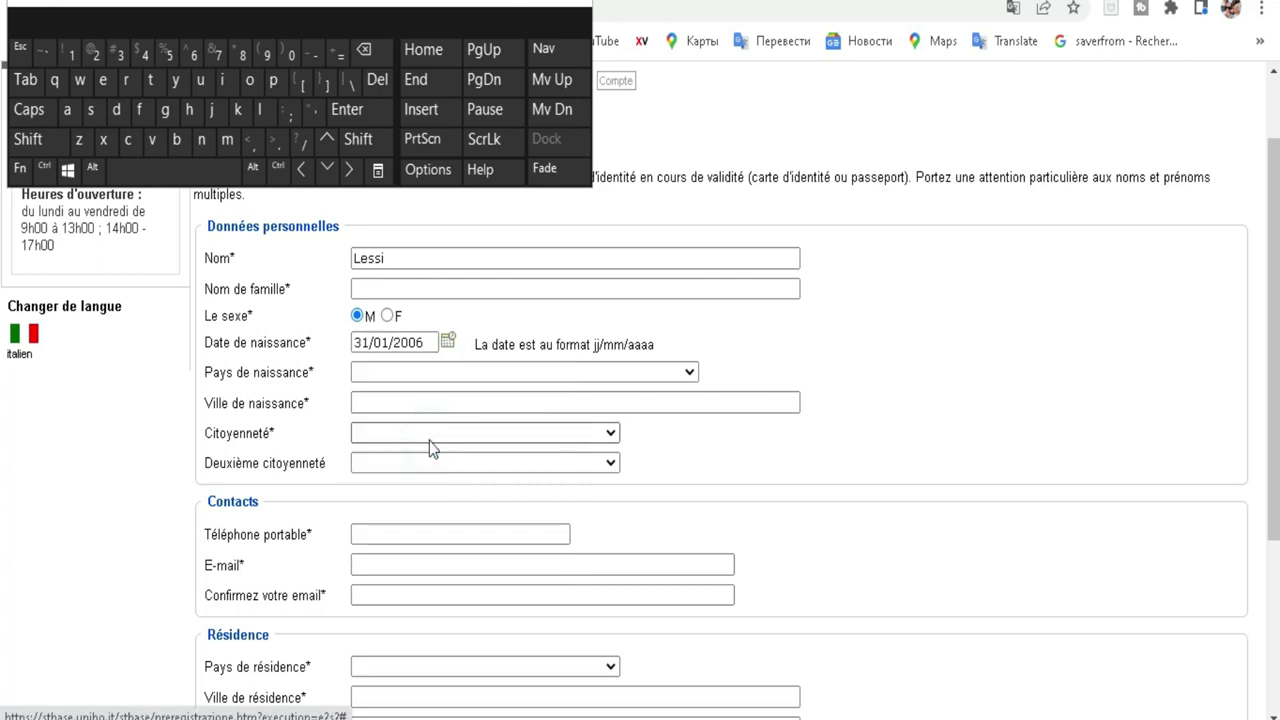
Step: Try to replace the date of birth with a different year, month and day from the calendar
click(366, 341)
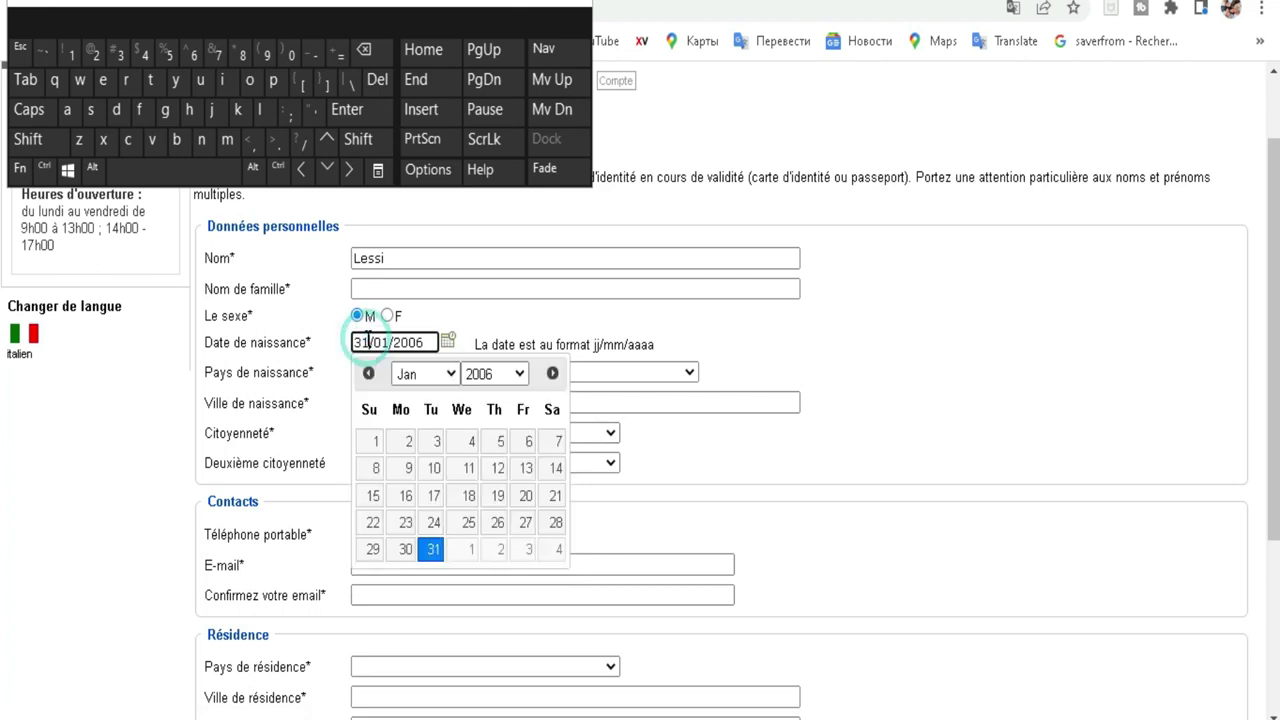
click(413, 467)
click(449, 339)
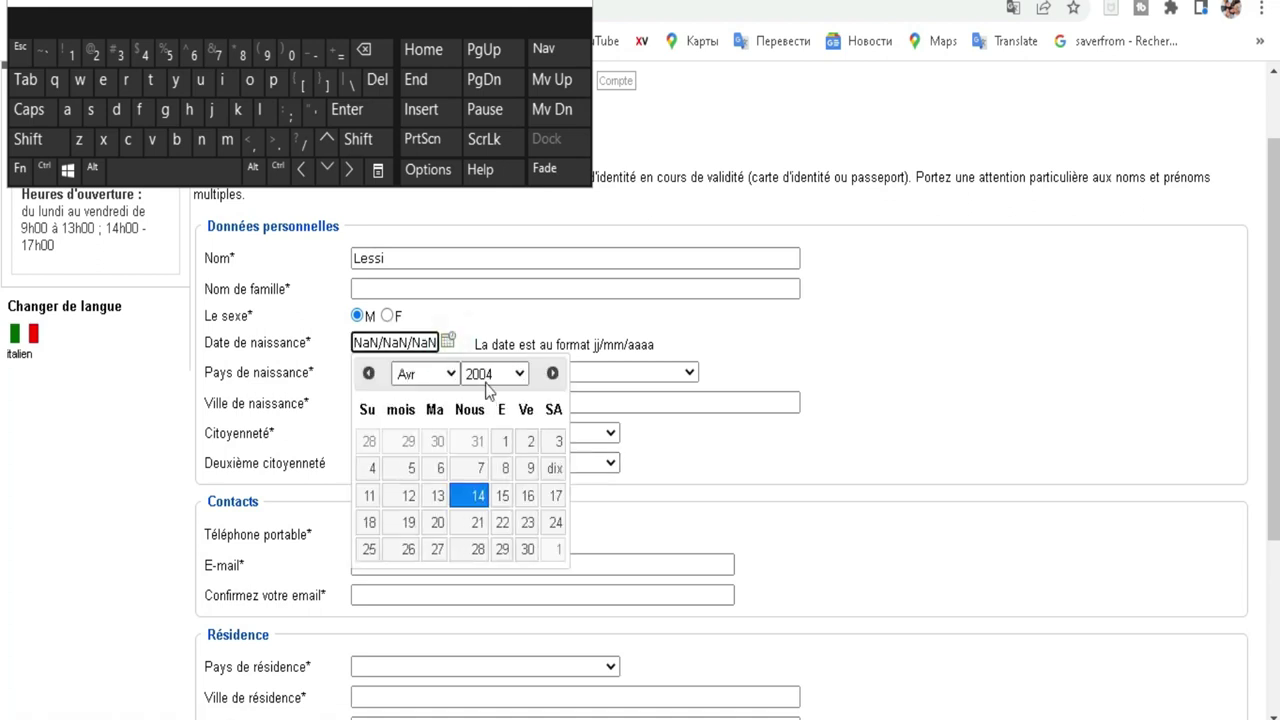
click(500, 376)
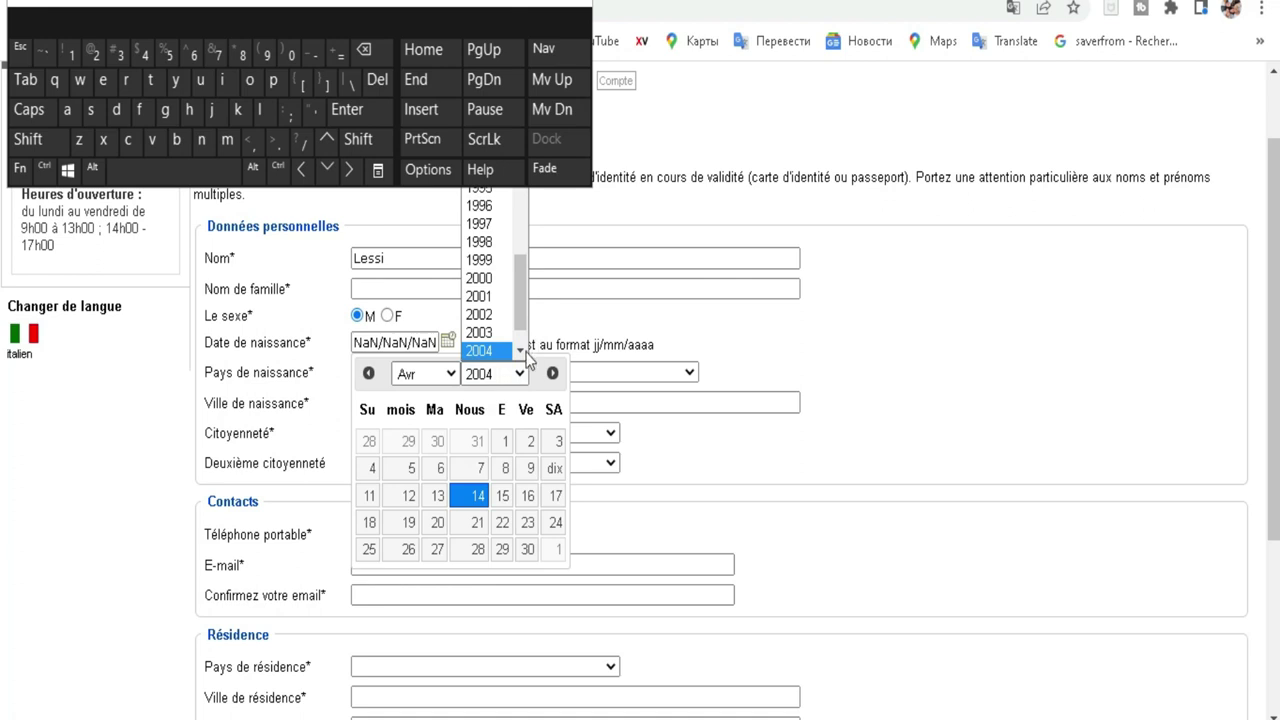
scroll(485, 330, down, 1)
click(470, 352)
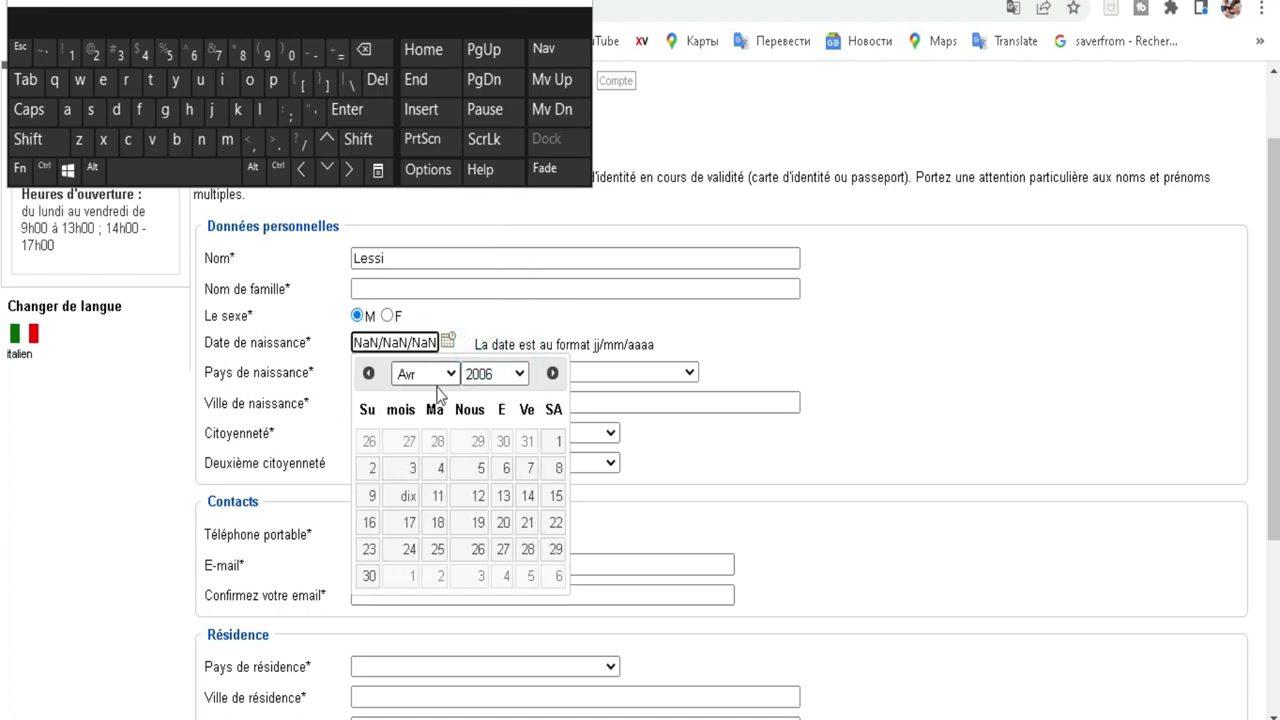
click(440, 375)
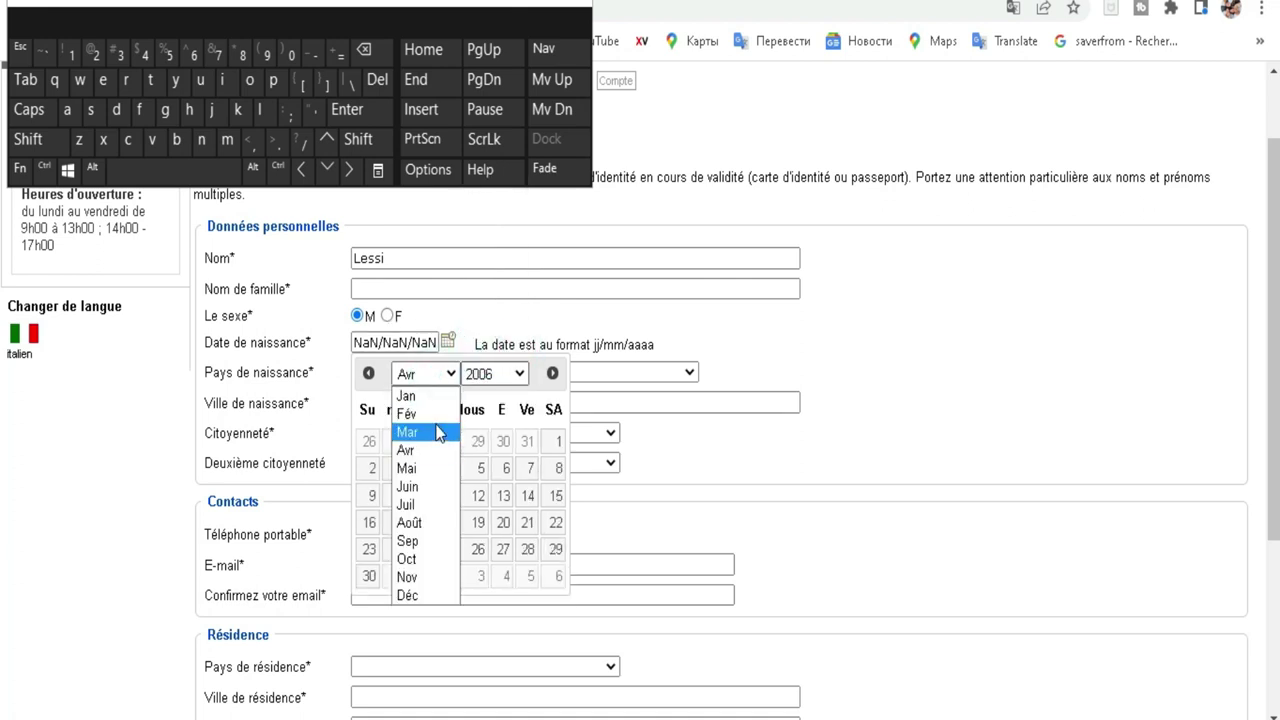
click(437, 432)
click(500, 480)
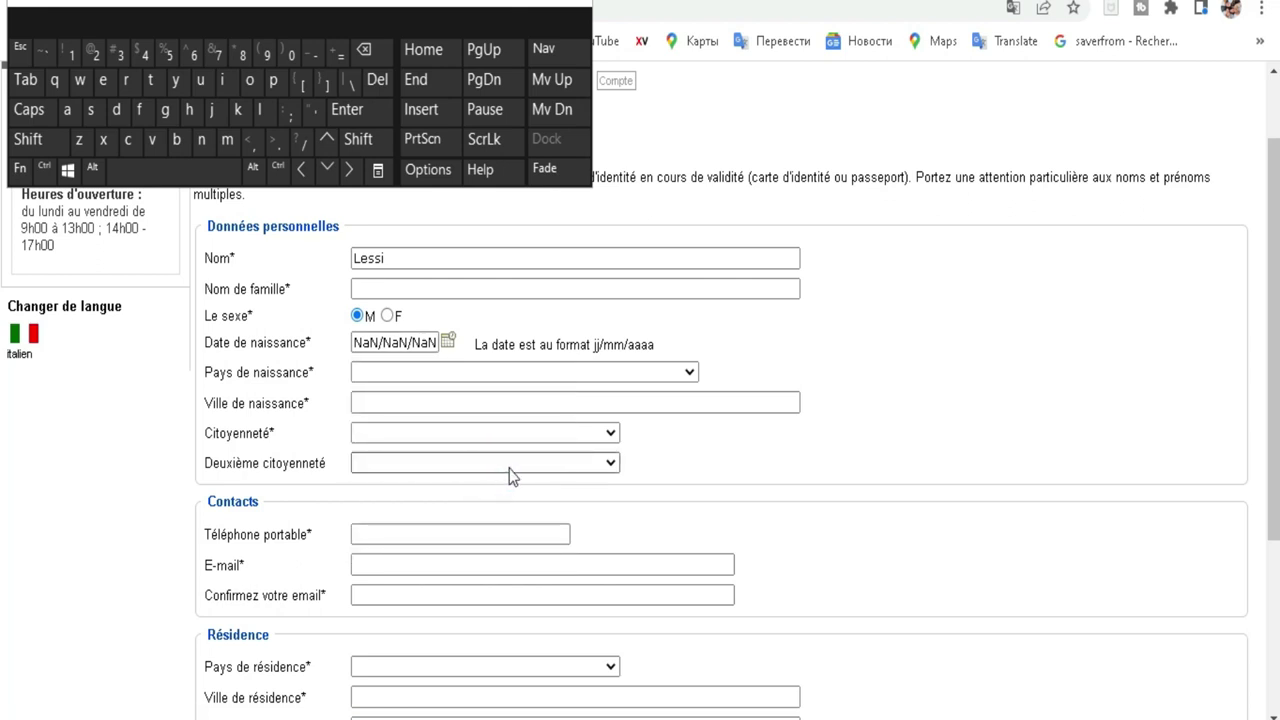
Step: Try to pick the applicant's date of birth again from the calendar by choosing a year, month and day
click(430, 374)
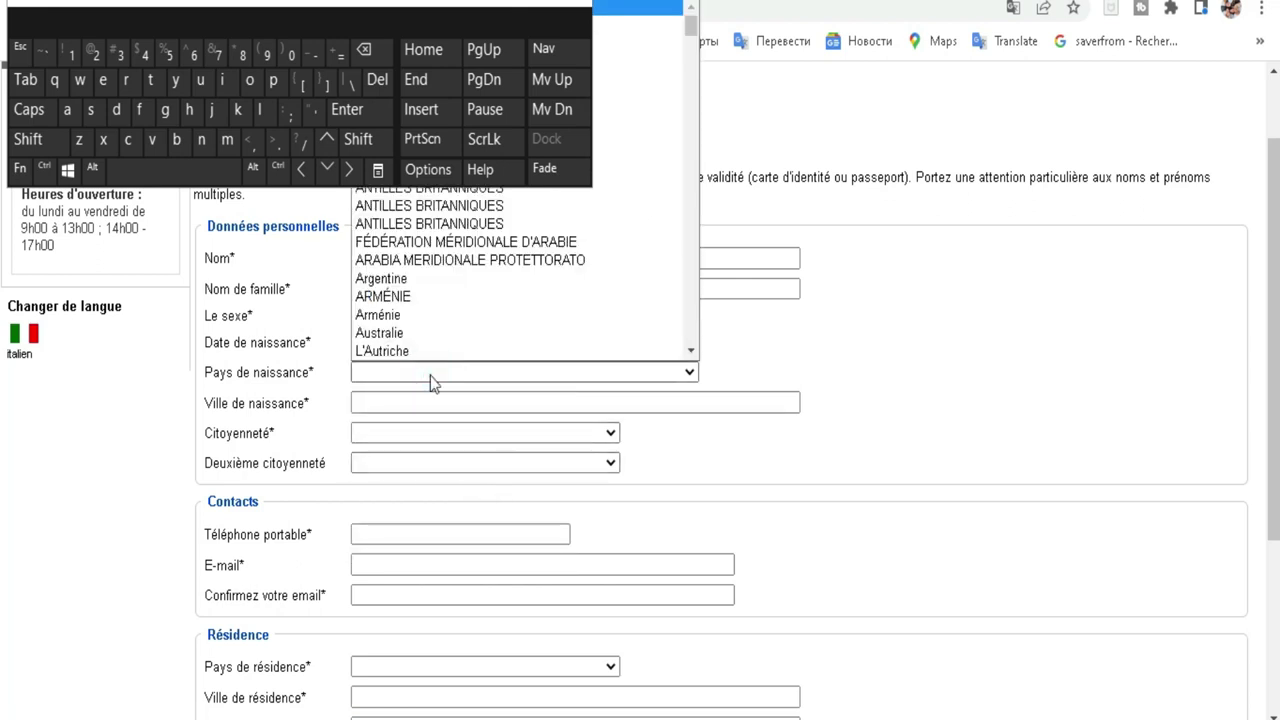
click(880, 343)
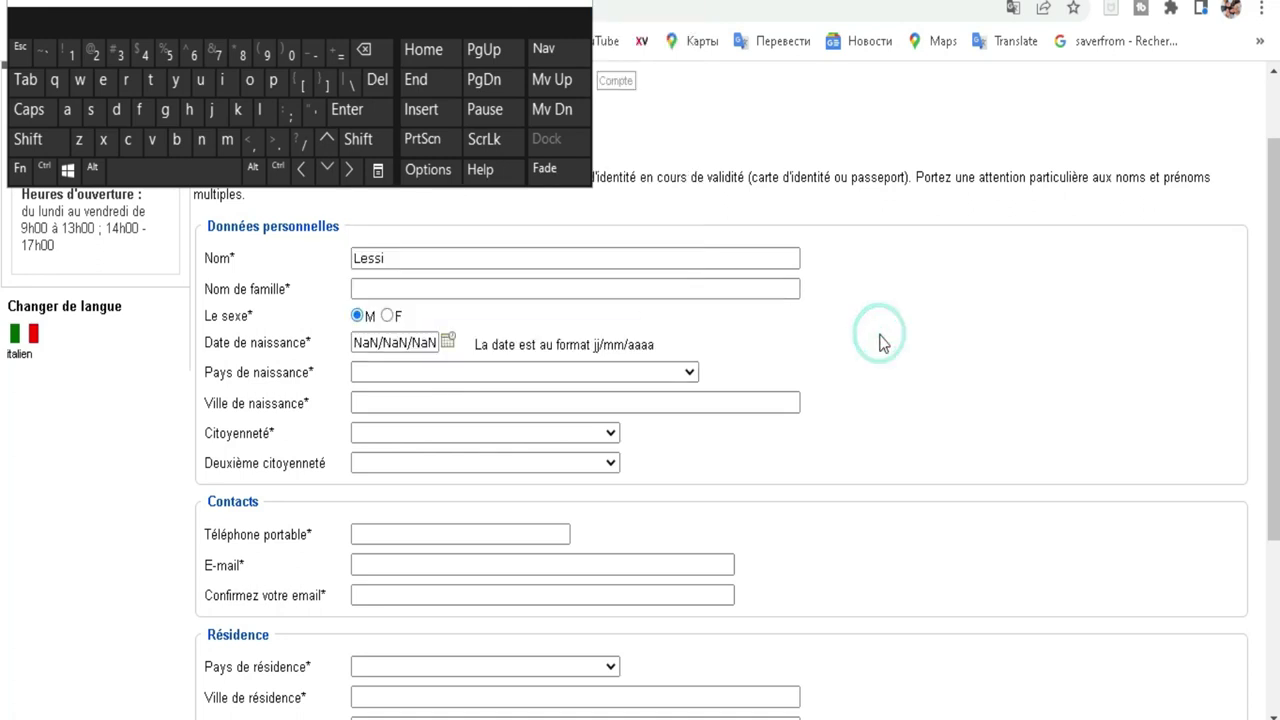
click(447, 343)
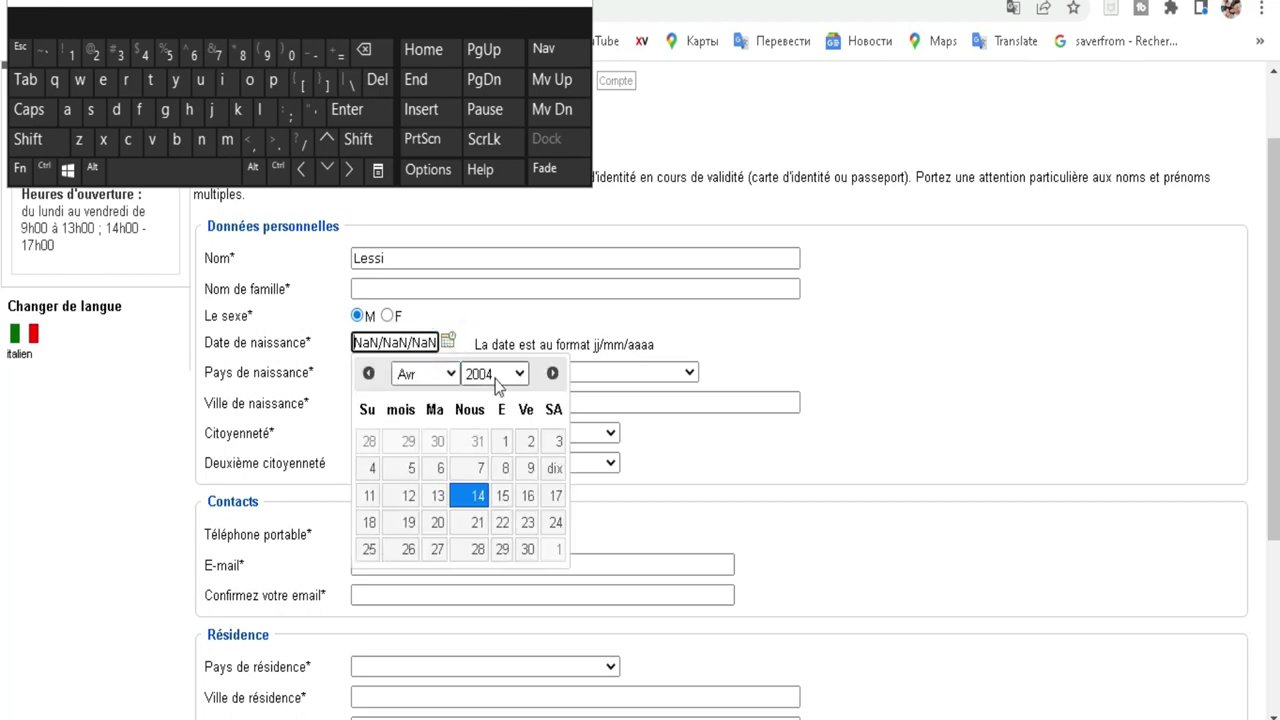
click(495, 374)
scroll(497, 348, down, 1)
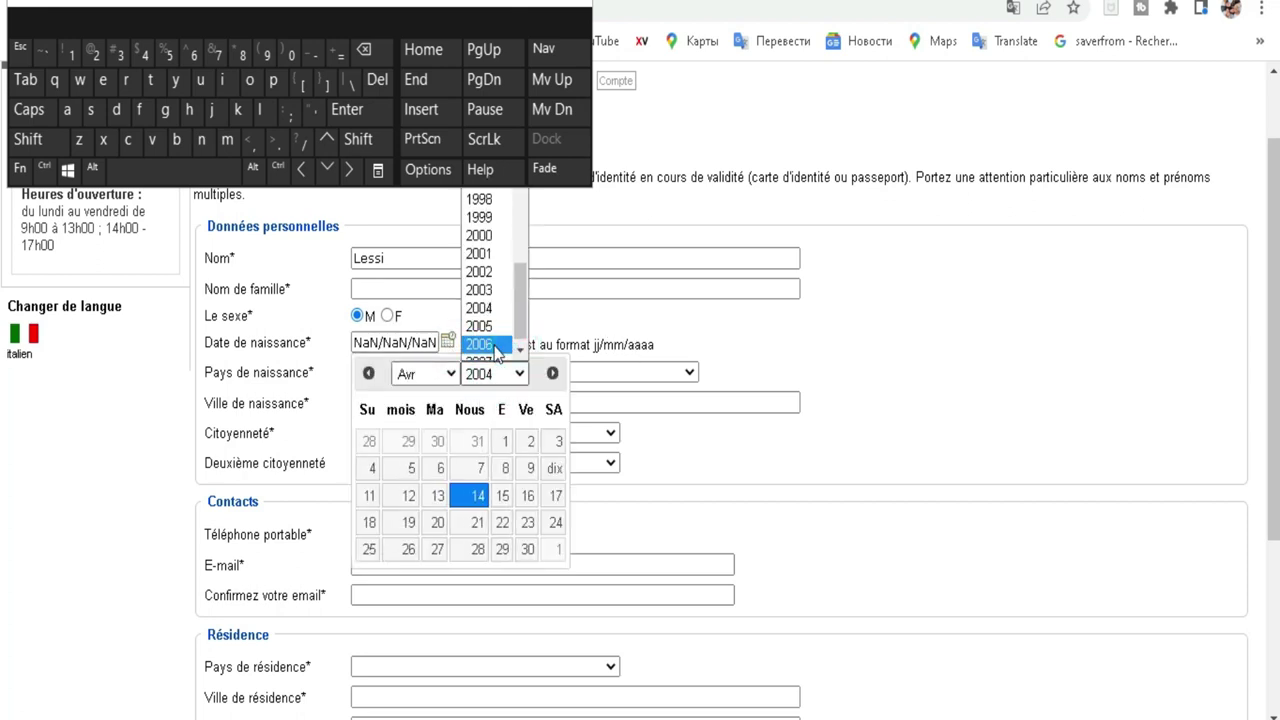
click(495, 348)
click(443, 376)
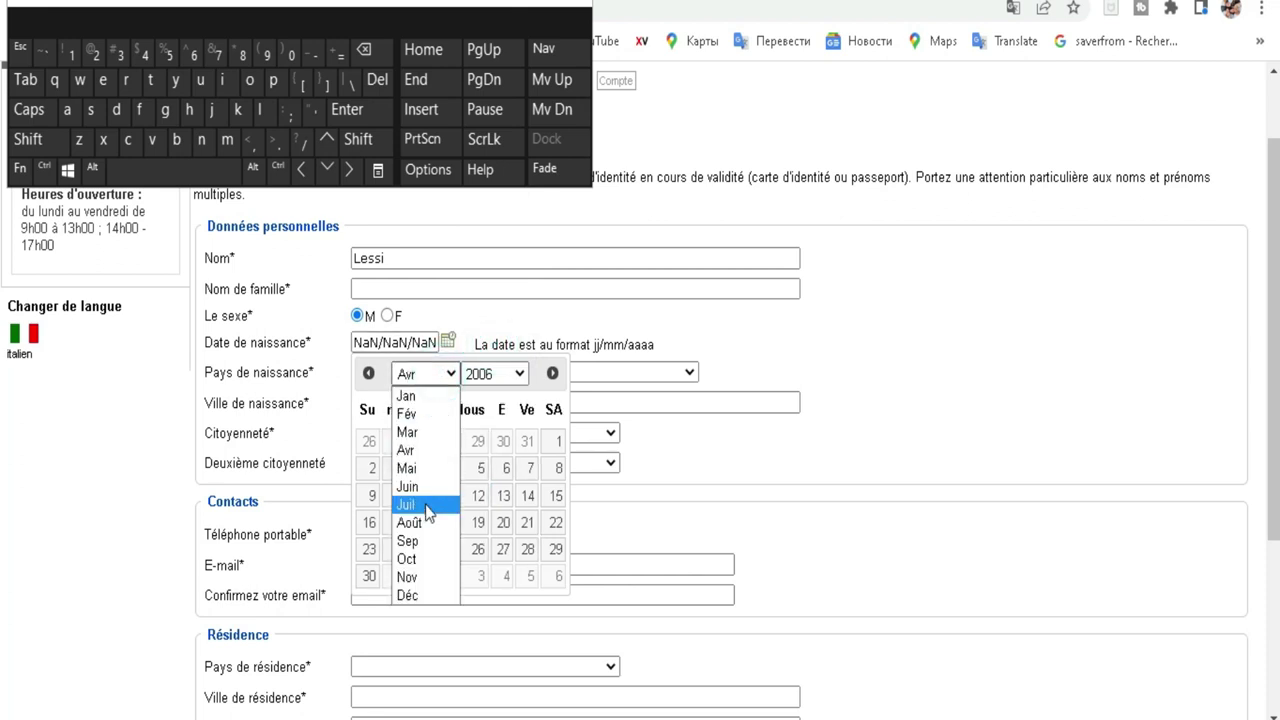
click(428, 505)
click(437, 495)
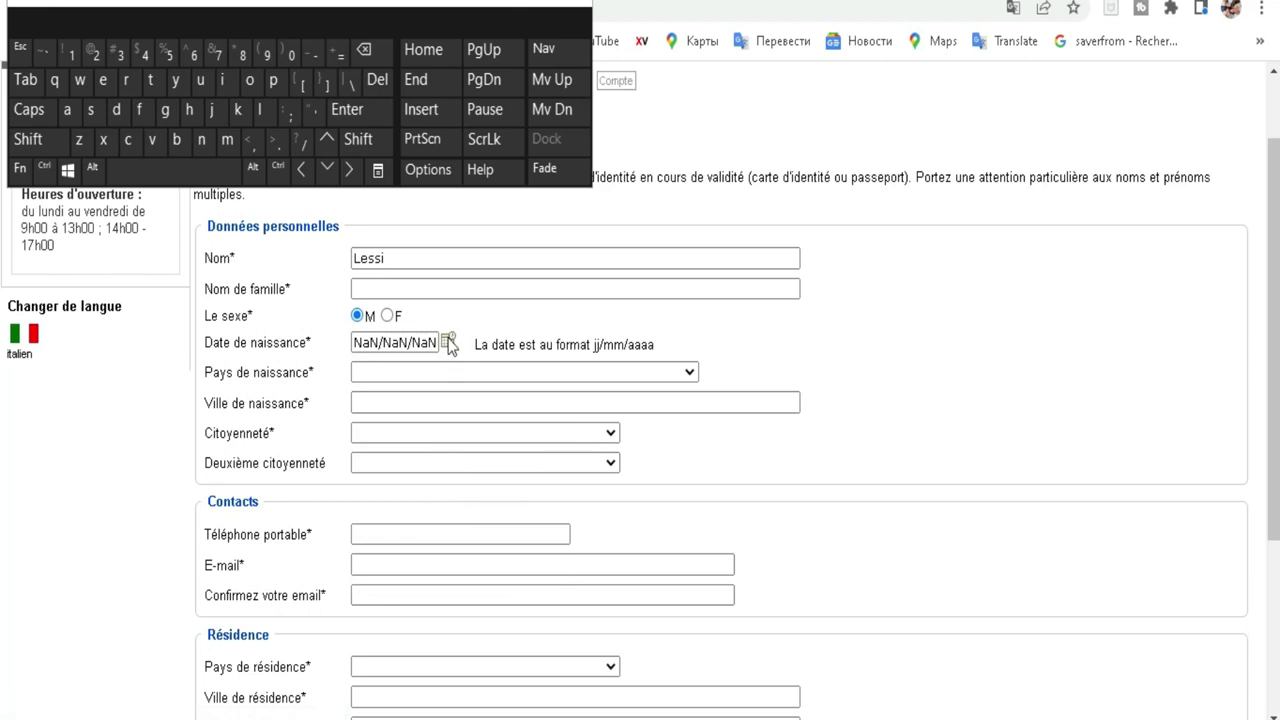
Step: Move the on-screen keyboard clear of the country of birth list and the form fields
click(409, 376)
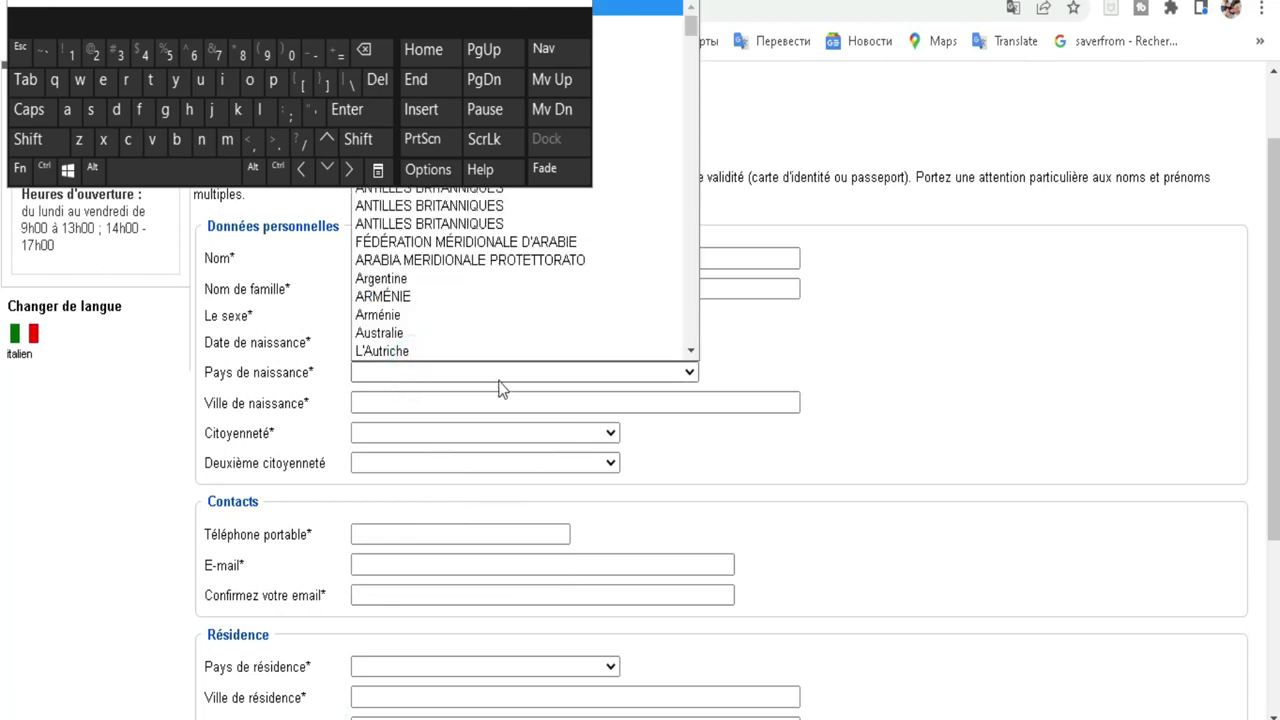
click(894, 374)
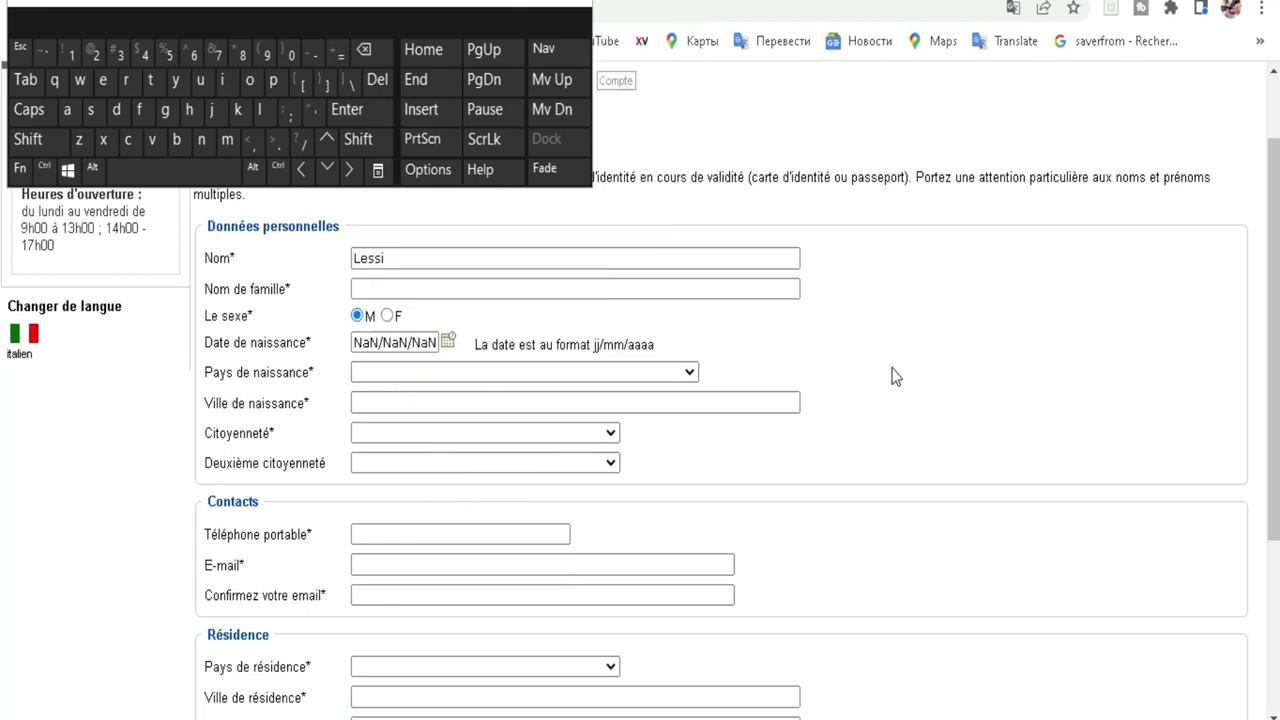
click(470, 374)
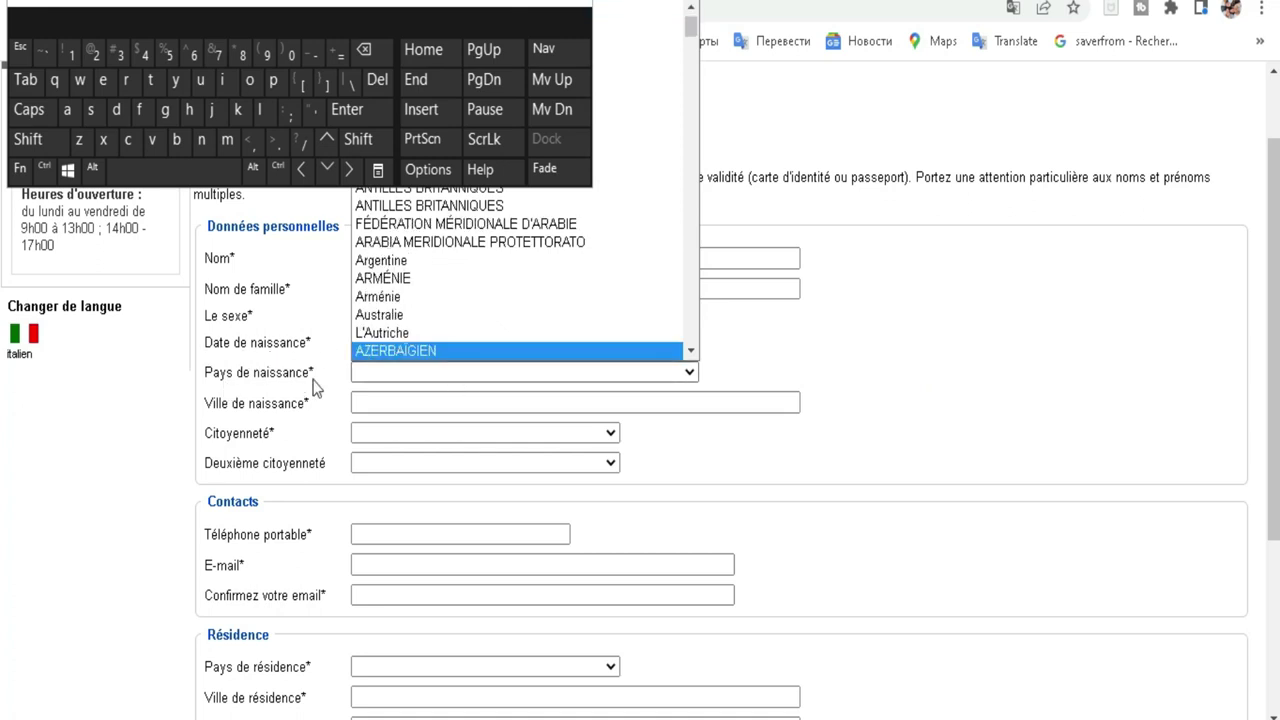
click(697, 316)
click(697, 316)
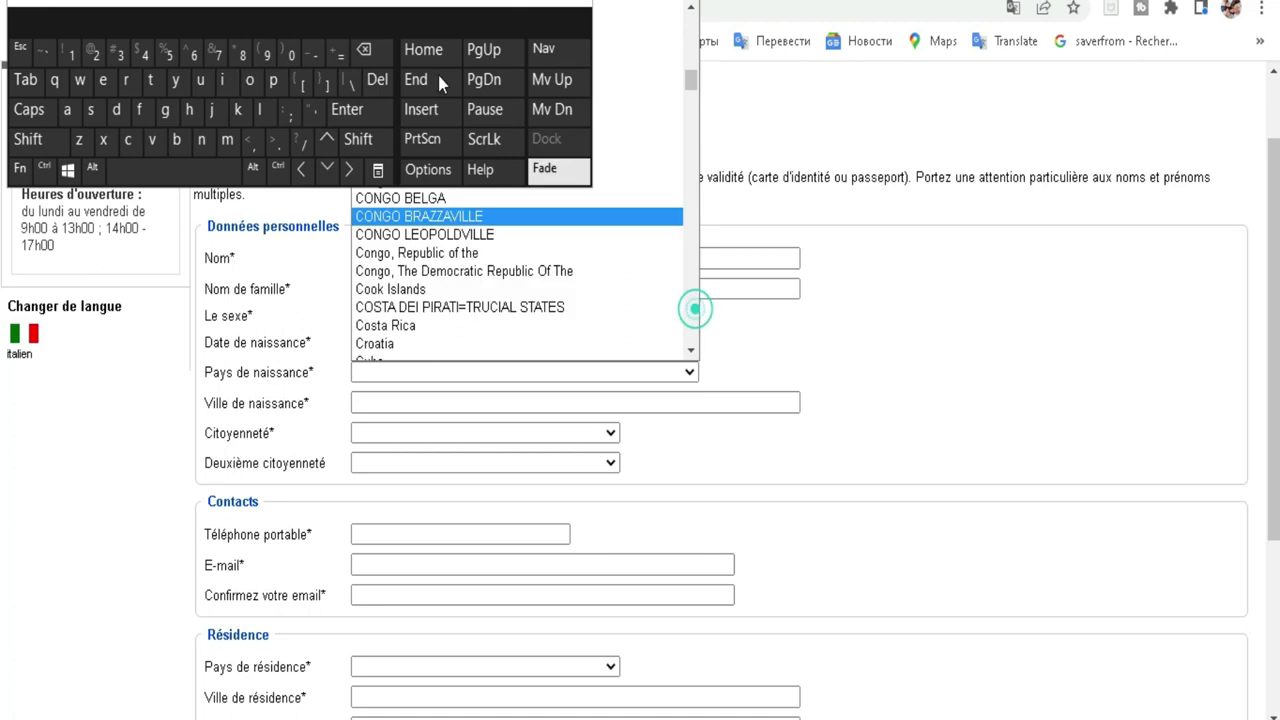
drag(258, 5, 965, 20)
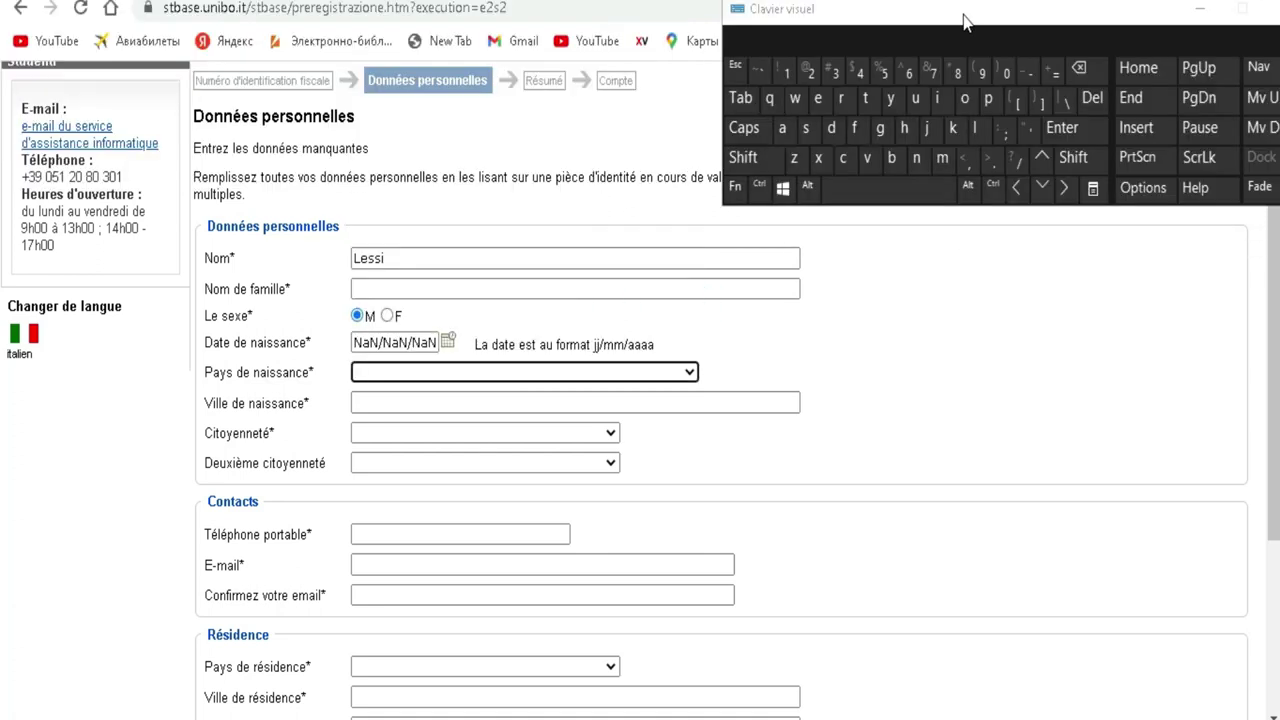
Step: Set the country of birth to Ivory Coast
click(482, 374)
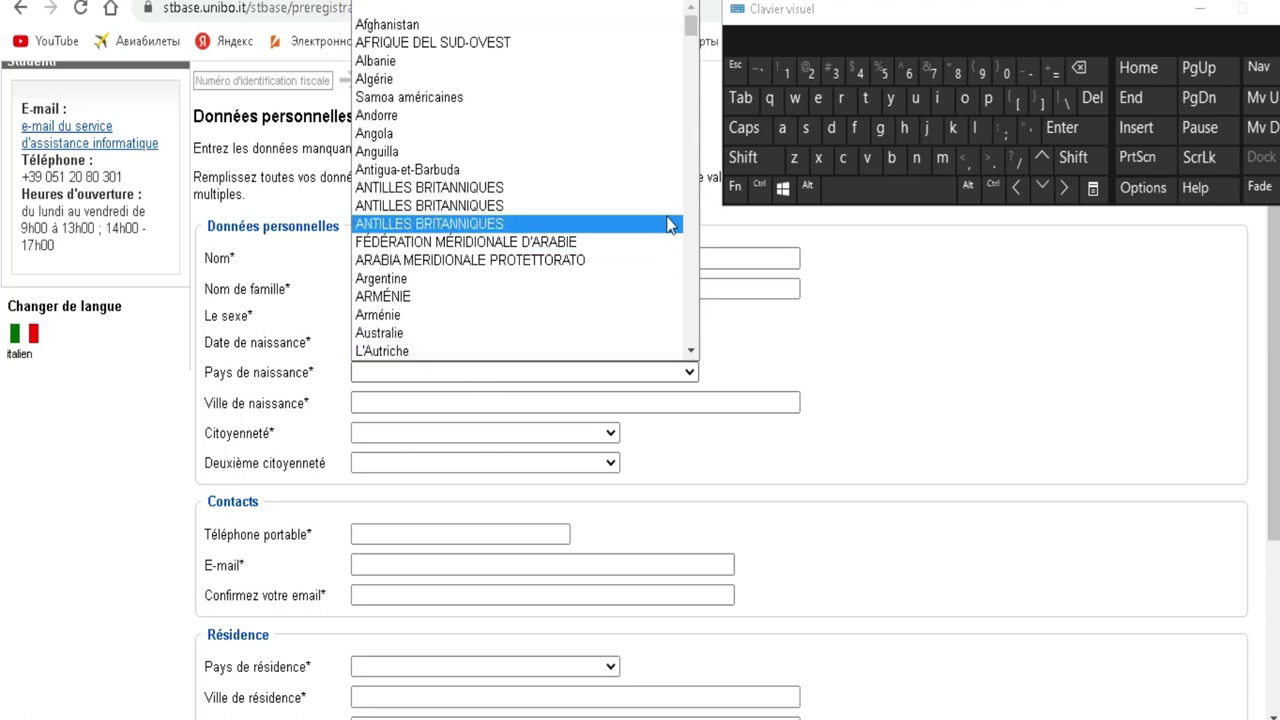
click(690, 268)
click(694, 275)
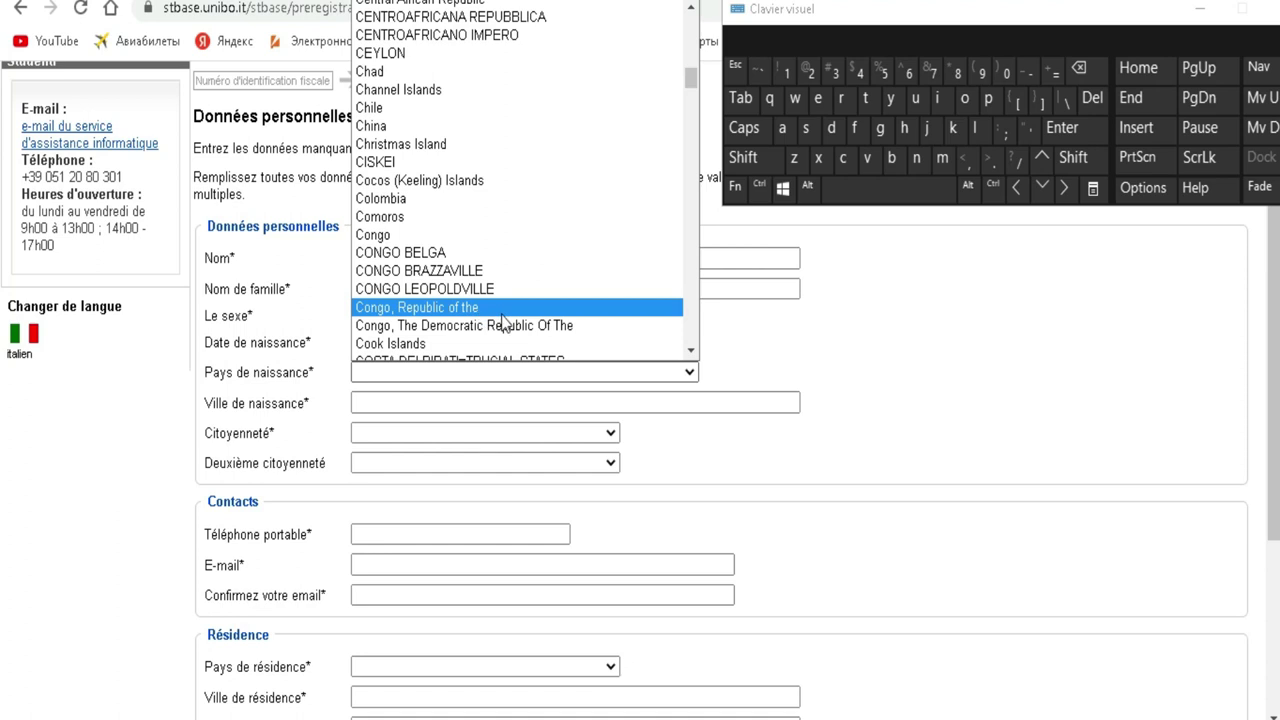
scroll(600, 345, down, 1)
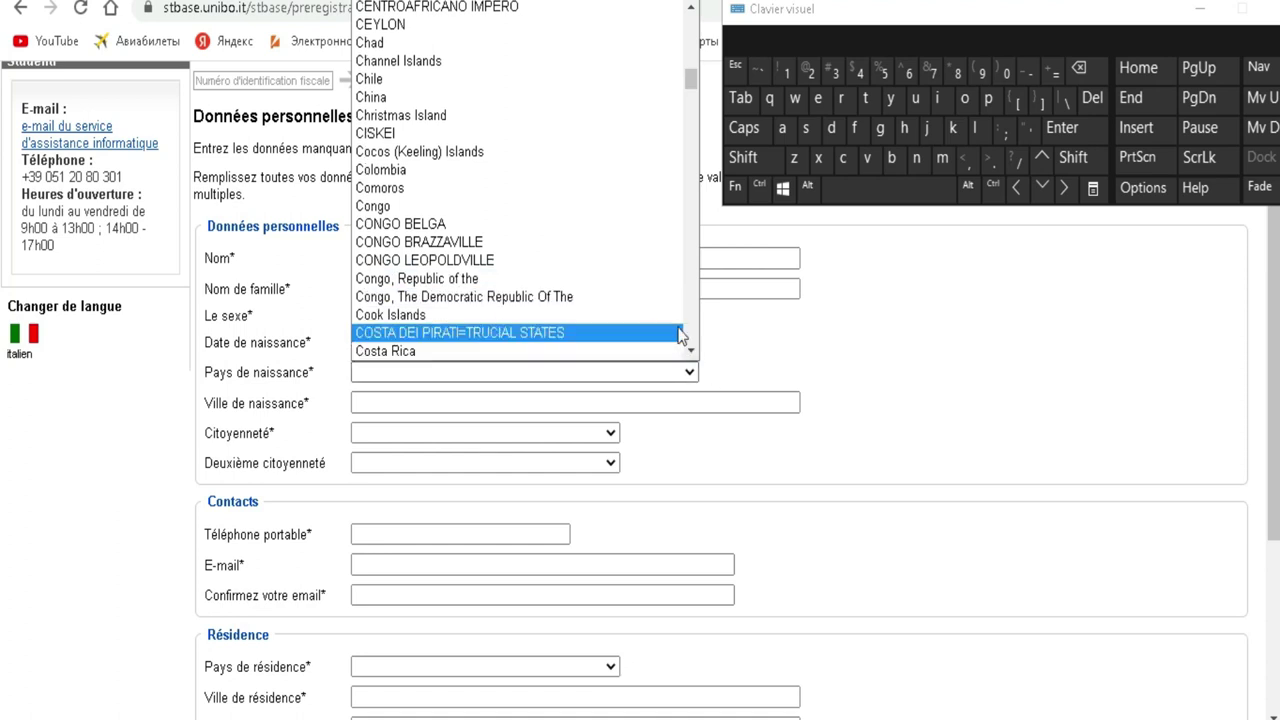
click(692, 351)
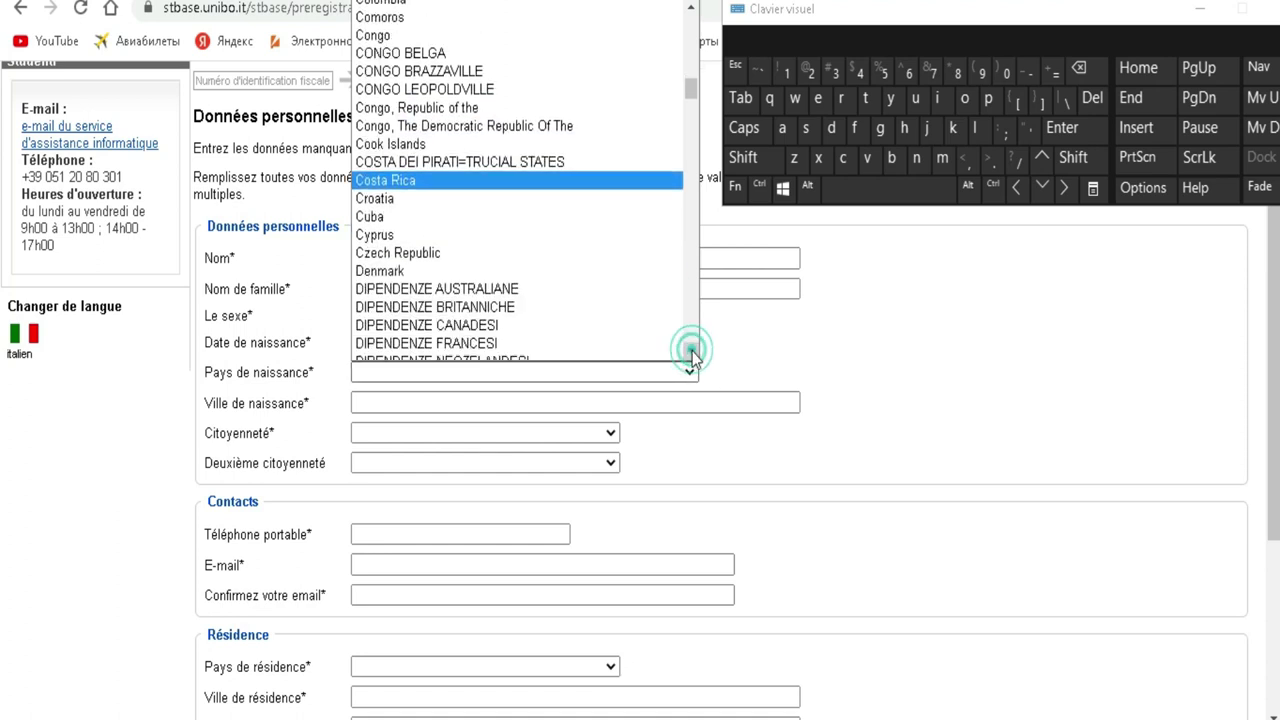
click(692, 351)
click(692, 352)
click(692, 352)
click(692, 352)
click(692, 352)
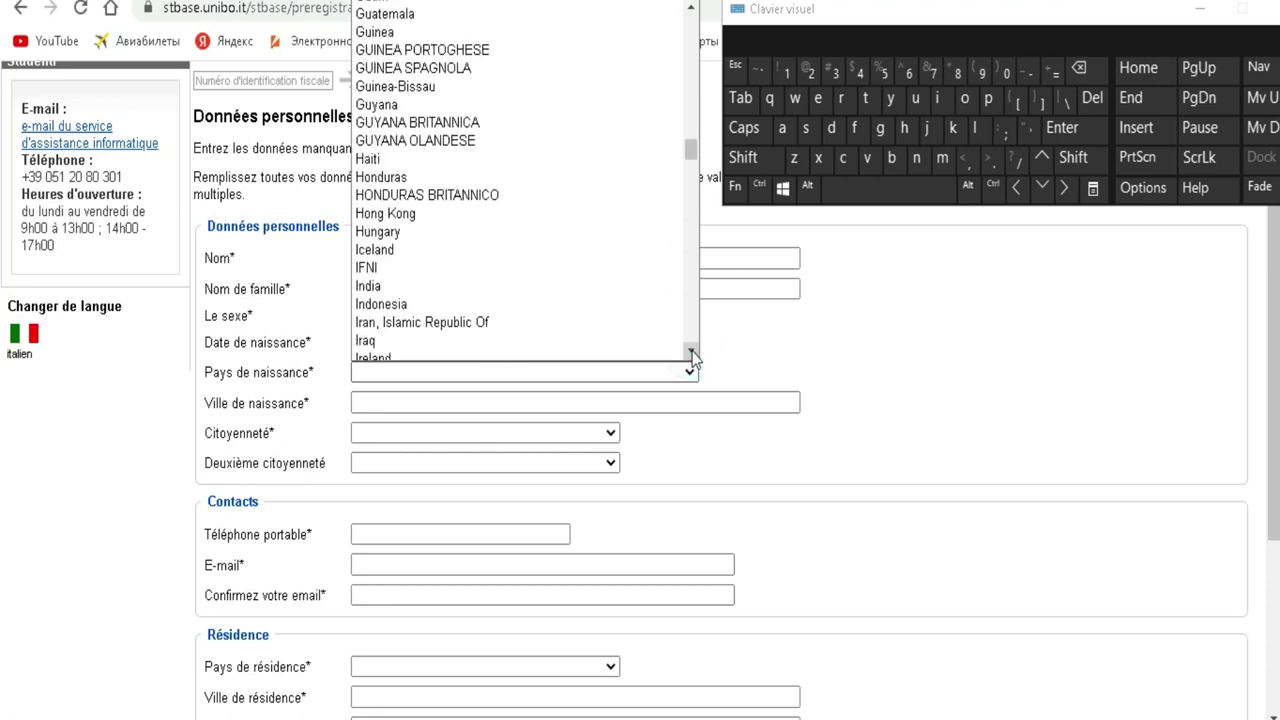
click(692, 352)
click(692, 352)
click(692, 352)
click(692, 352)
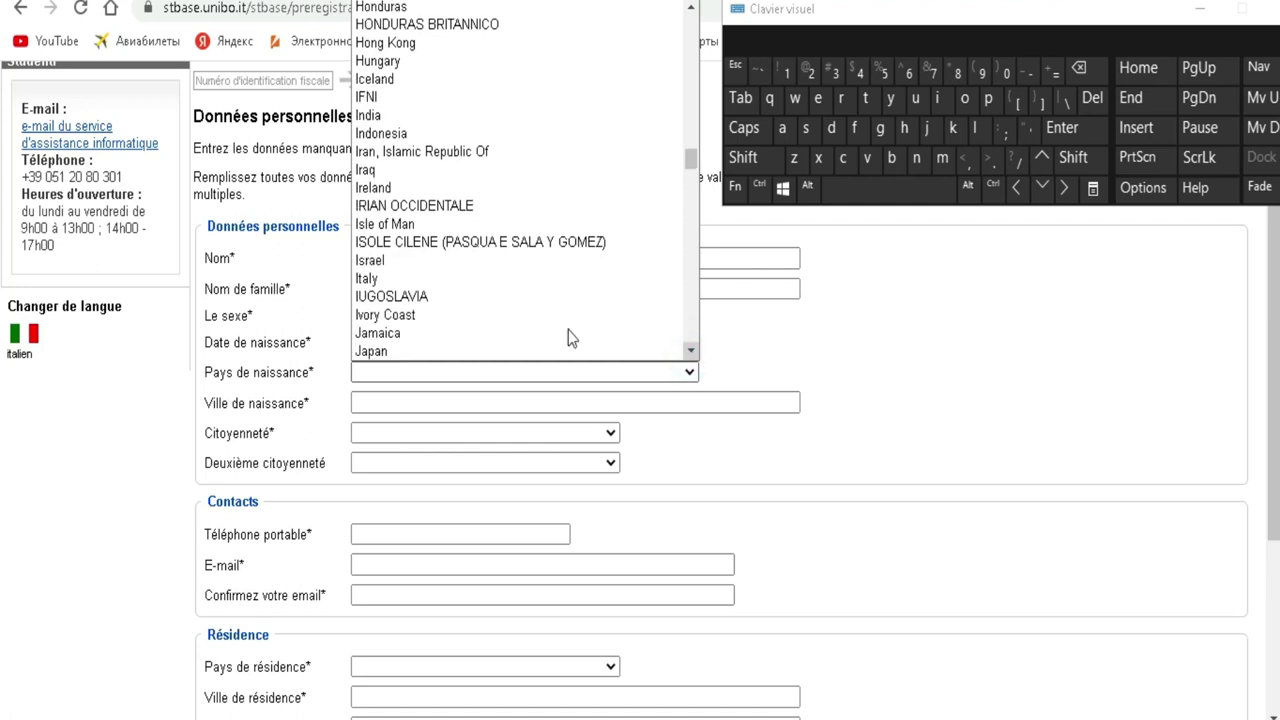
click(391, 316)
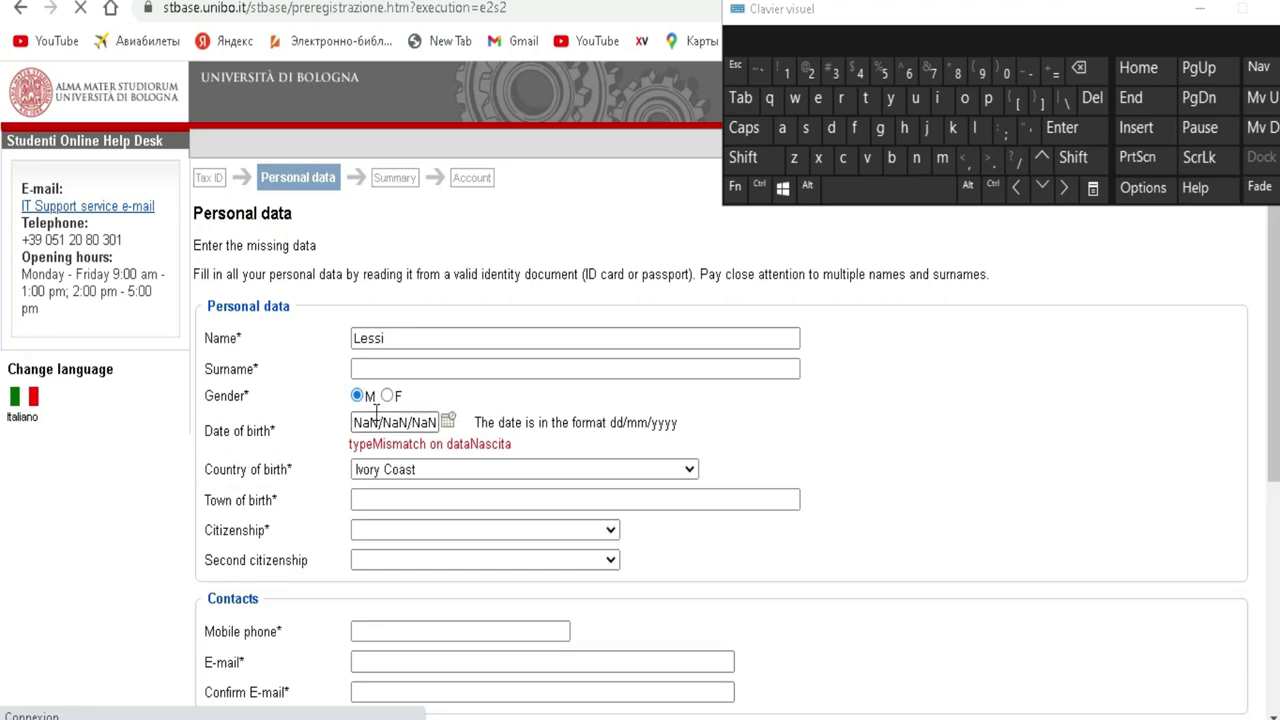
Step: Retry choosing the applicant's date of birth from the calendar with another year, month and day
click(447, 439)
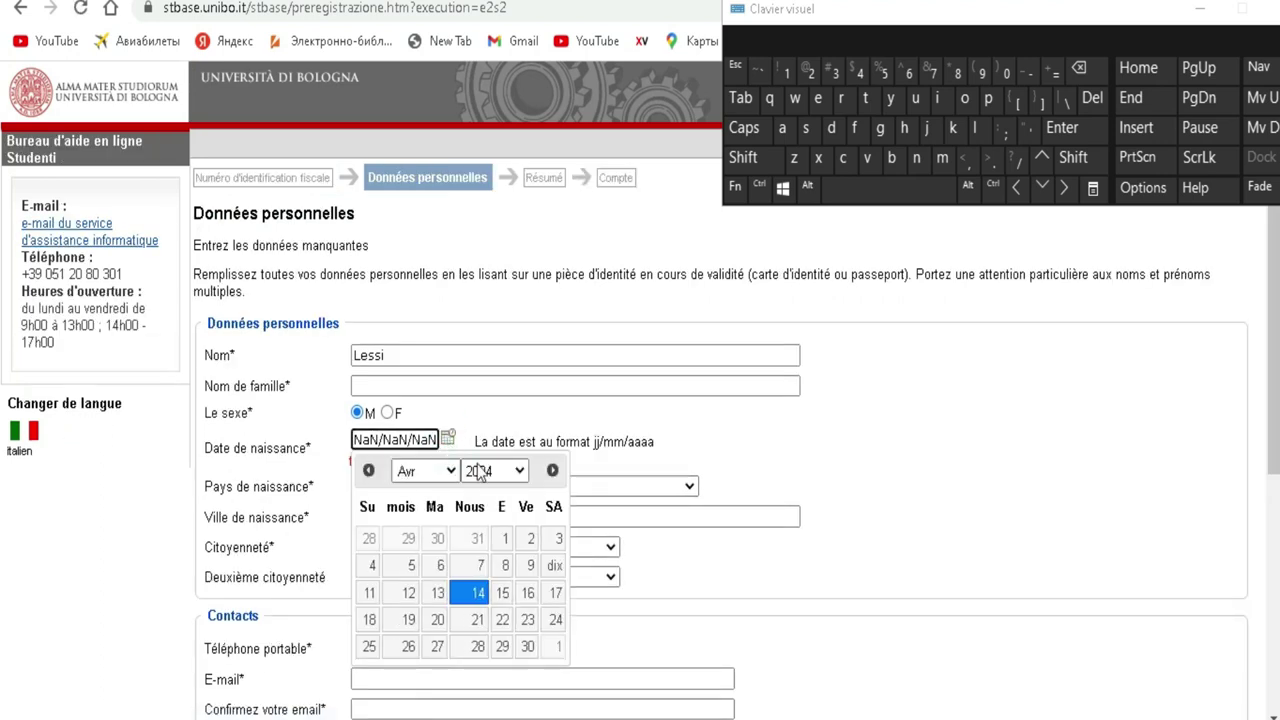
click(510, 471)
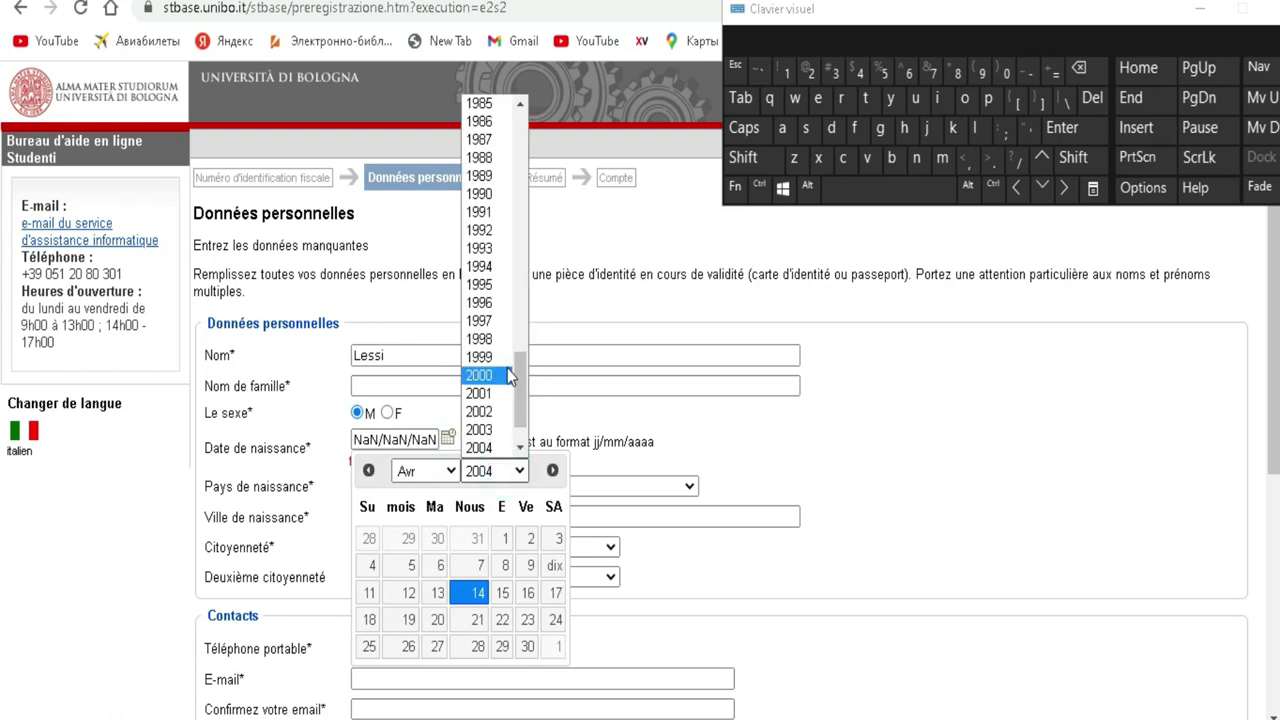
click(497, 411)
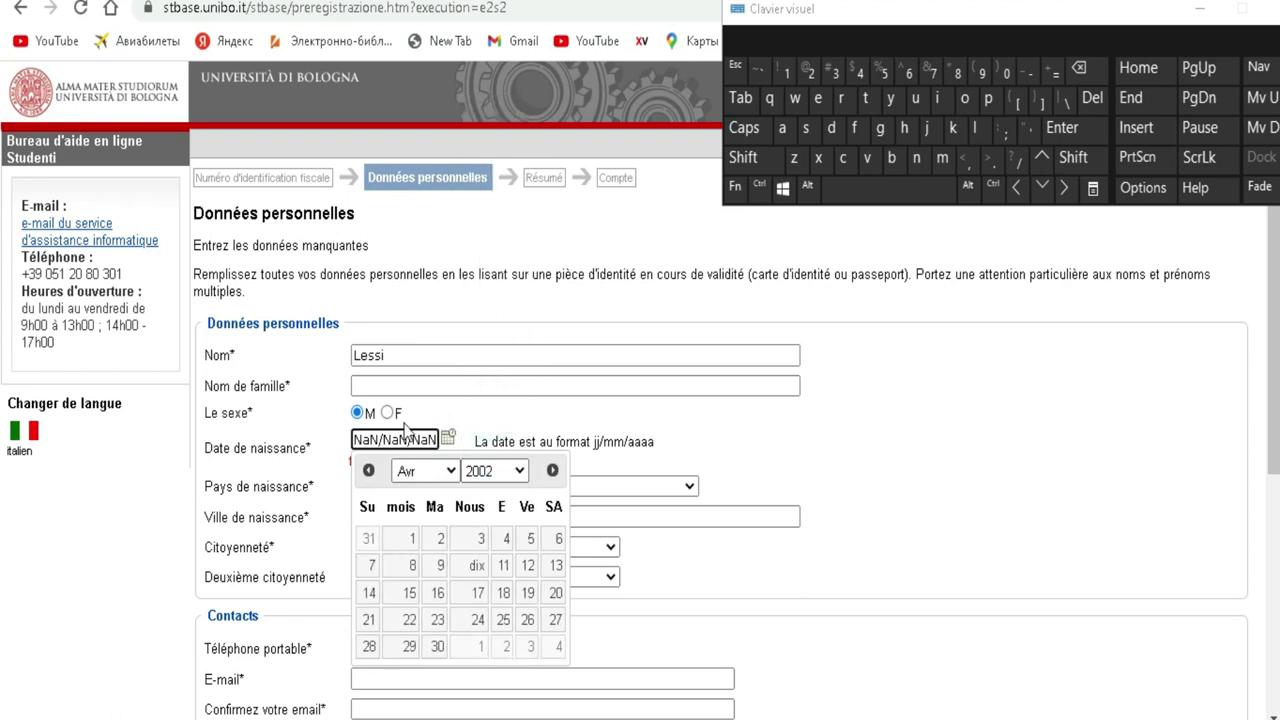
click(432, 472)
click(420, 496)
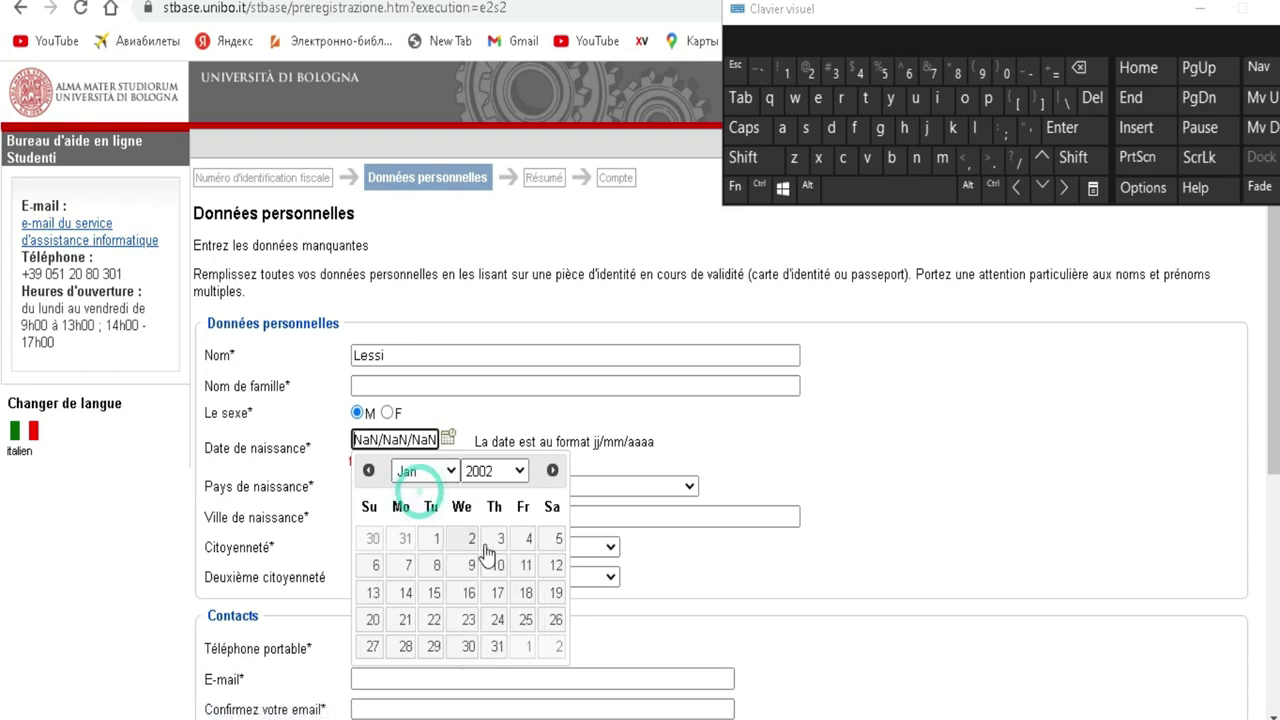
click(472, 623)
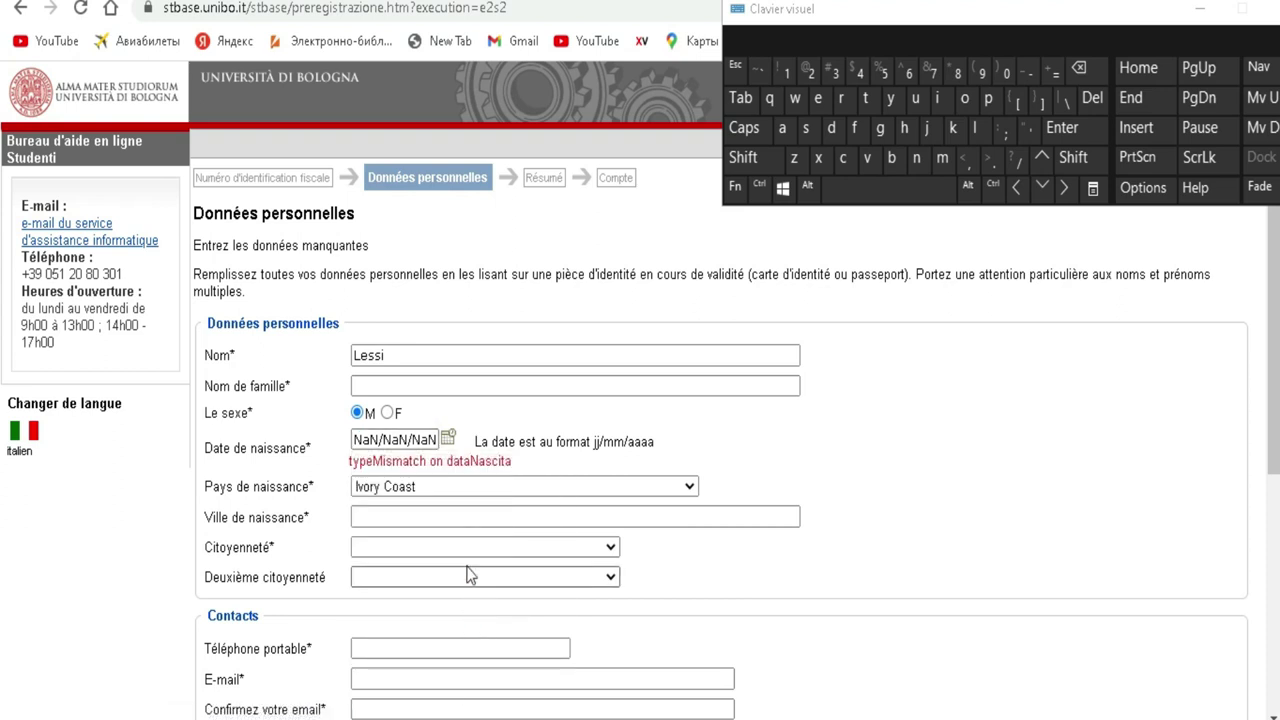
Step: Clear the invalid entry in the date of birth field and write the applicant's date of birth in jj/mm/aaaa format
click(393, 440)
click(392, 440)
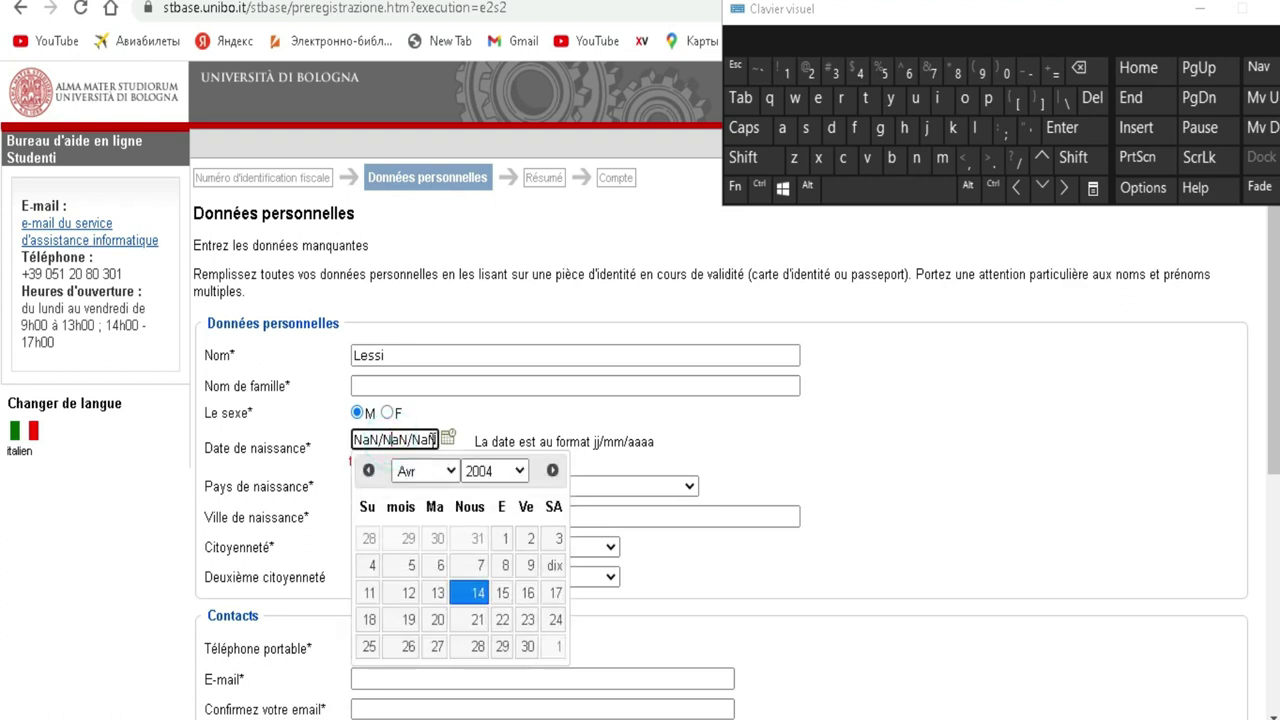
click(432, 438)
click(428, 440)
click(1080, 68)
click(1080, 68)
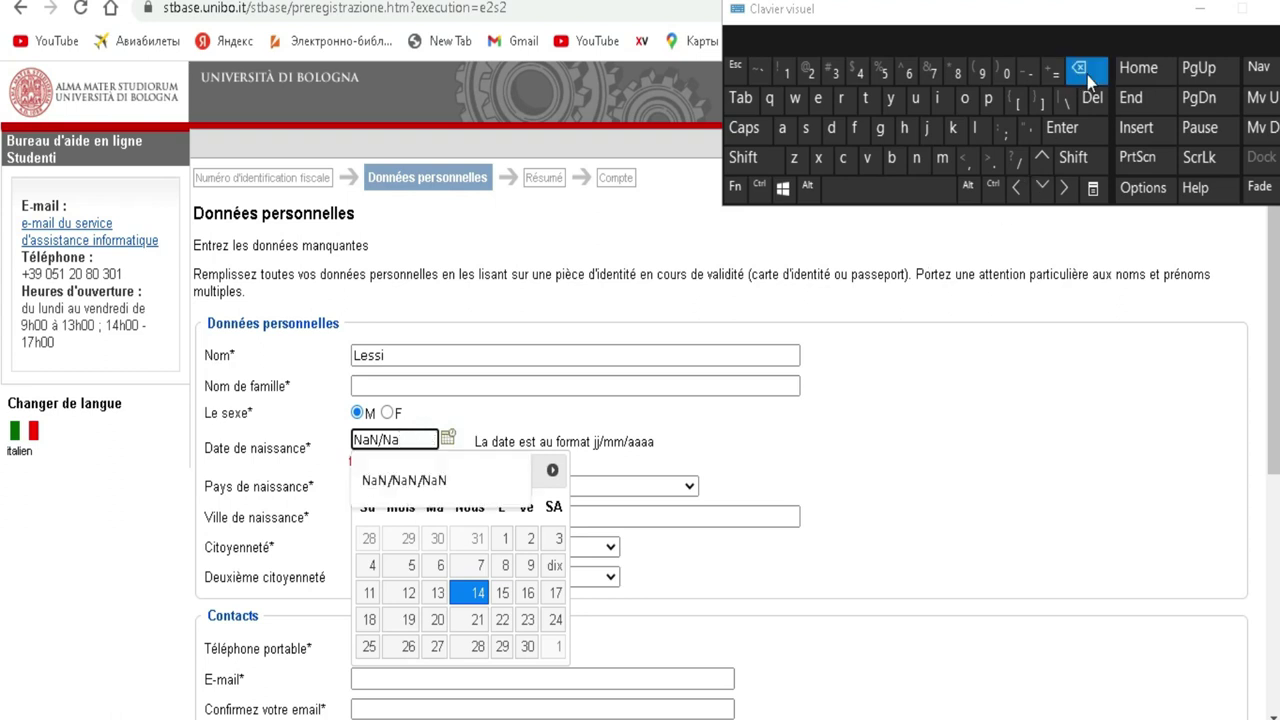
click(1082, 70)
click(1085, 74)
click(812, 76)
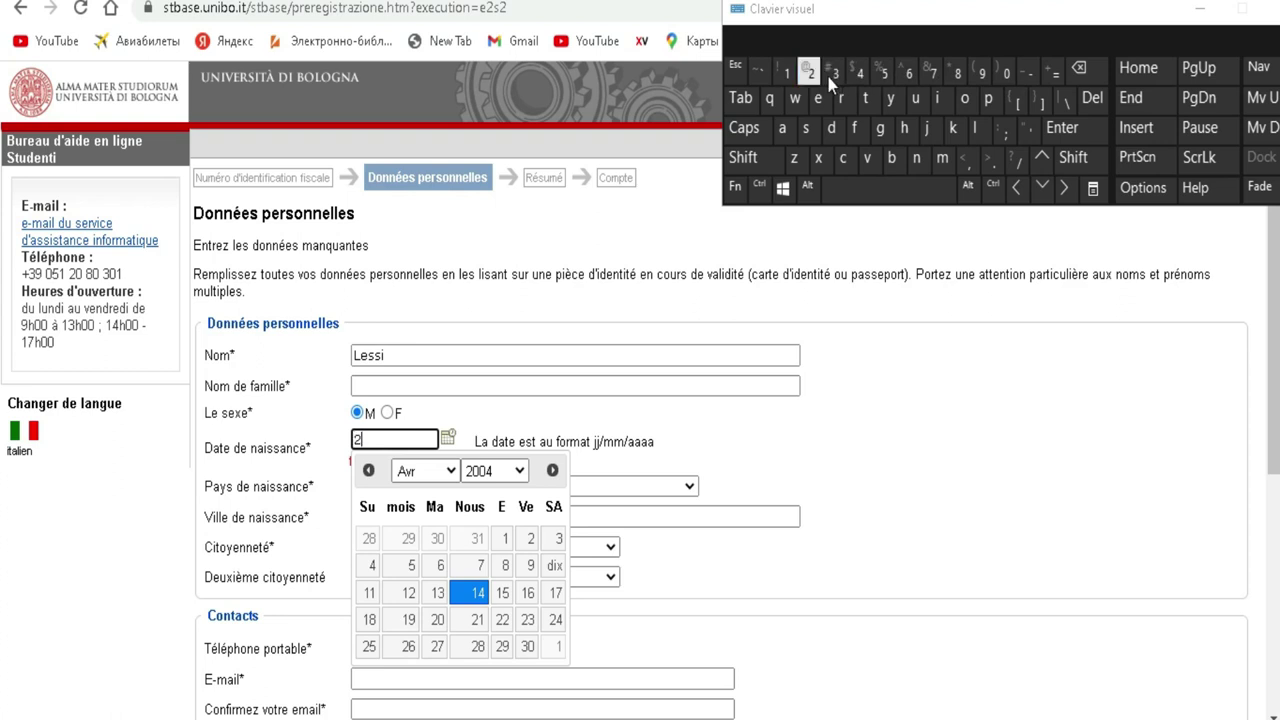
click(1021, 169)
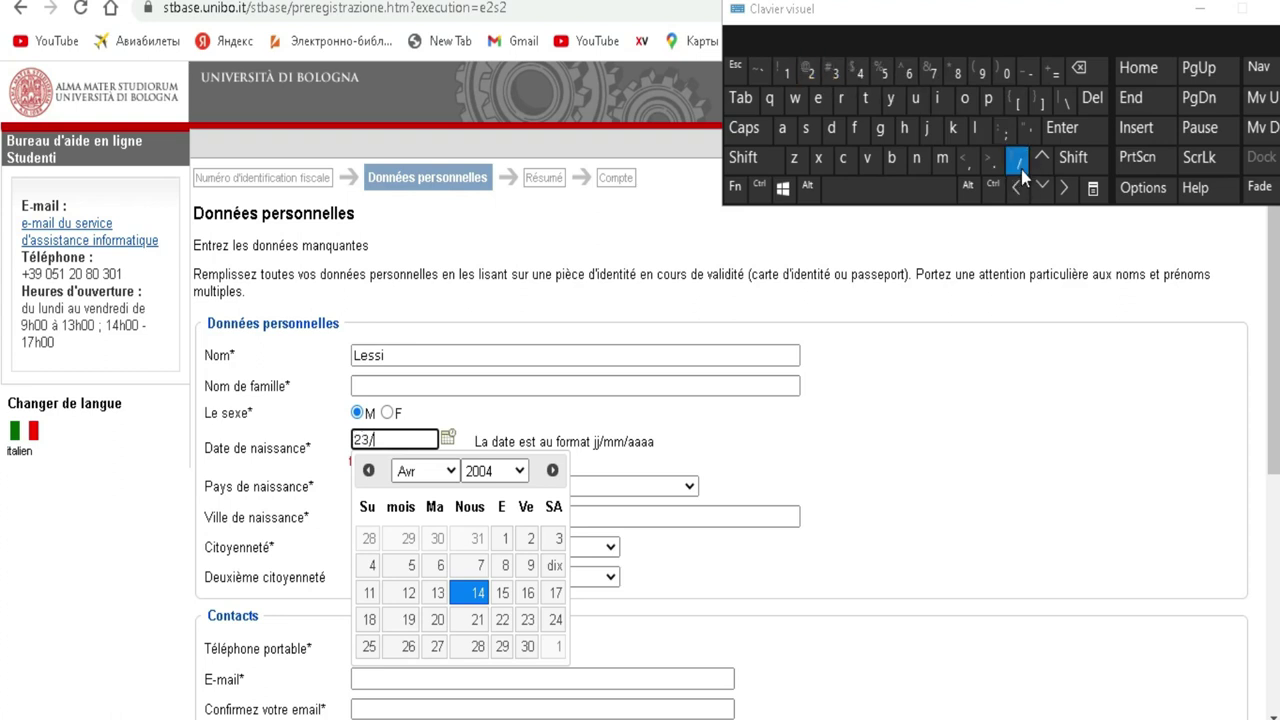
click(982, 74)
click(813, 76)
click(1007, 74)
click(1007, 74)
click(909, 73)
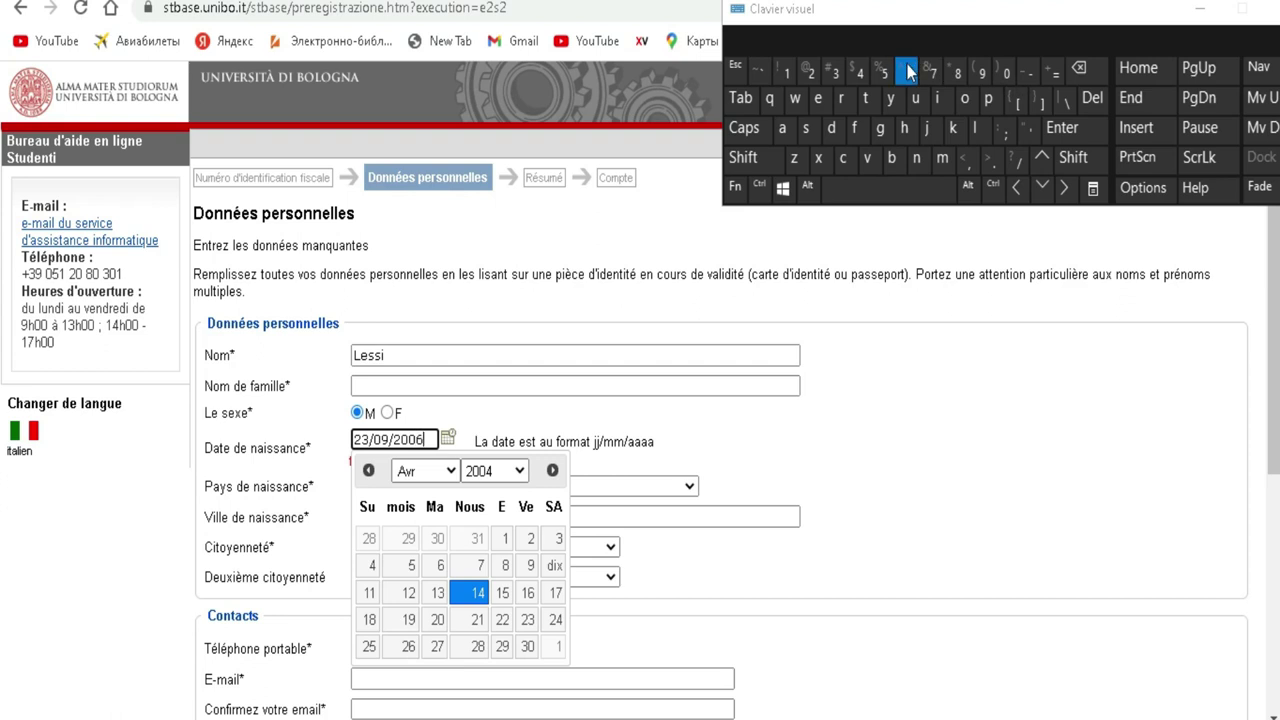
click(929, 440)
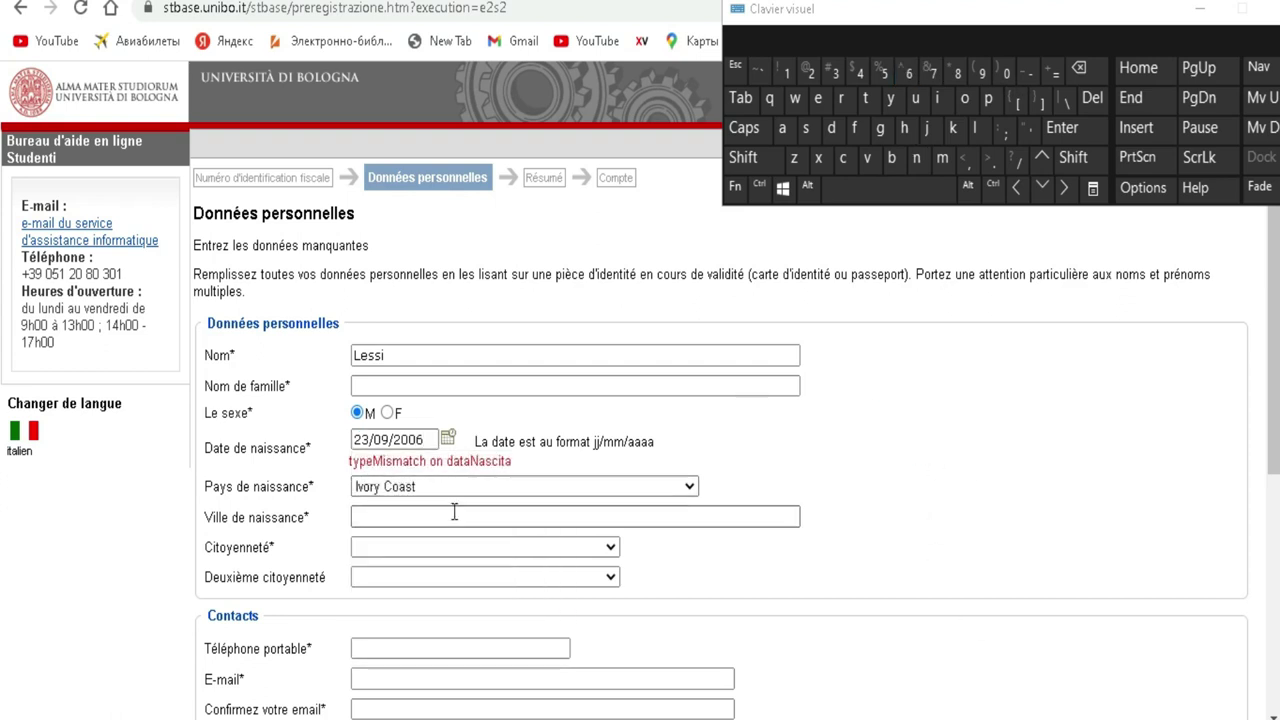
Step: Enter Abidjan as the town of birth
click(454, 512)
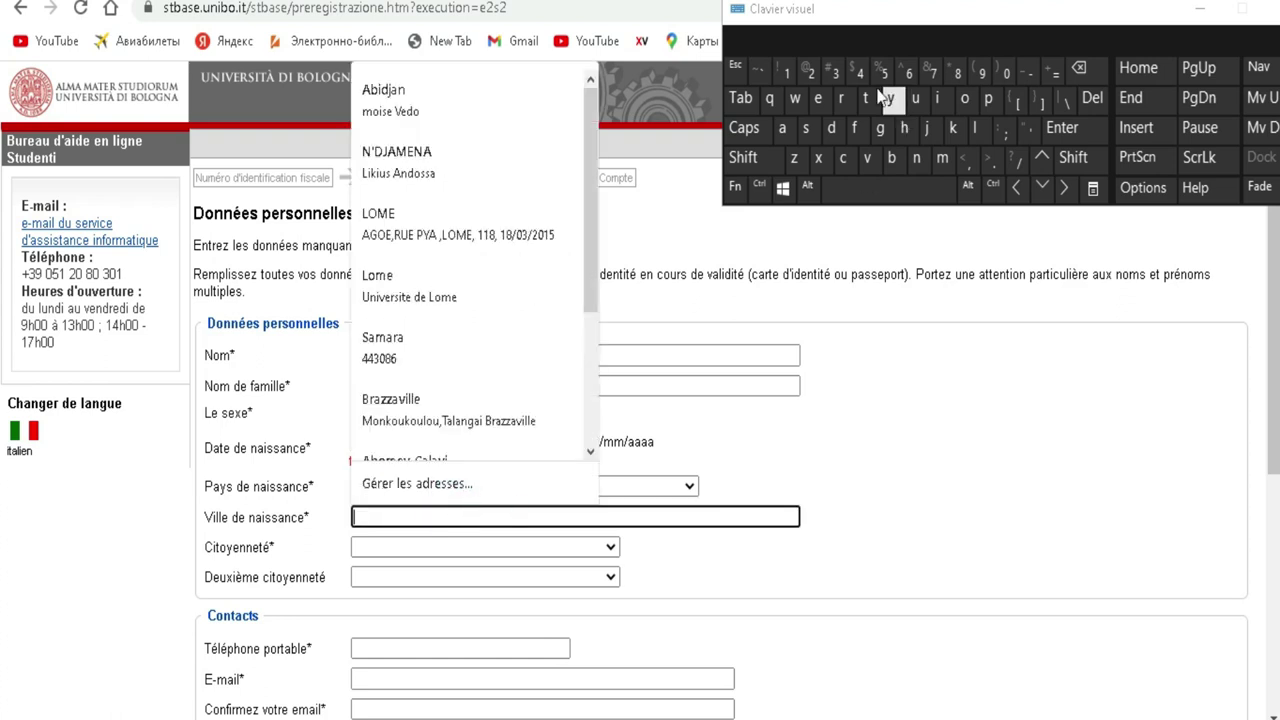
click(741, 160)
click(782, 128)
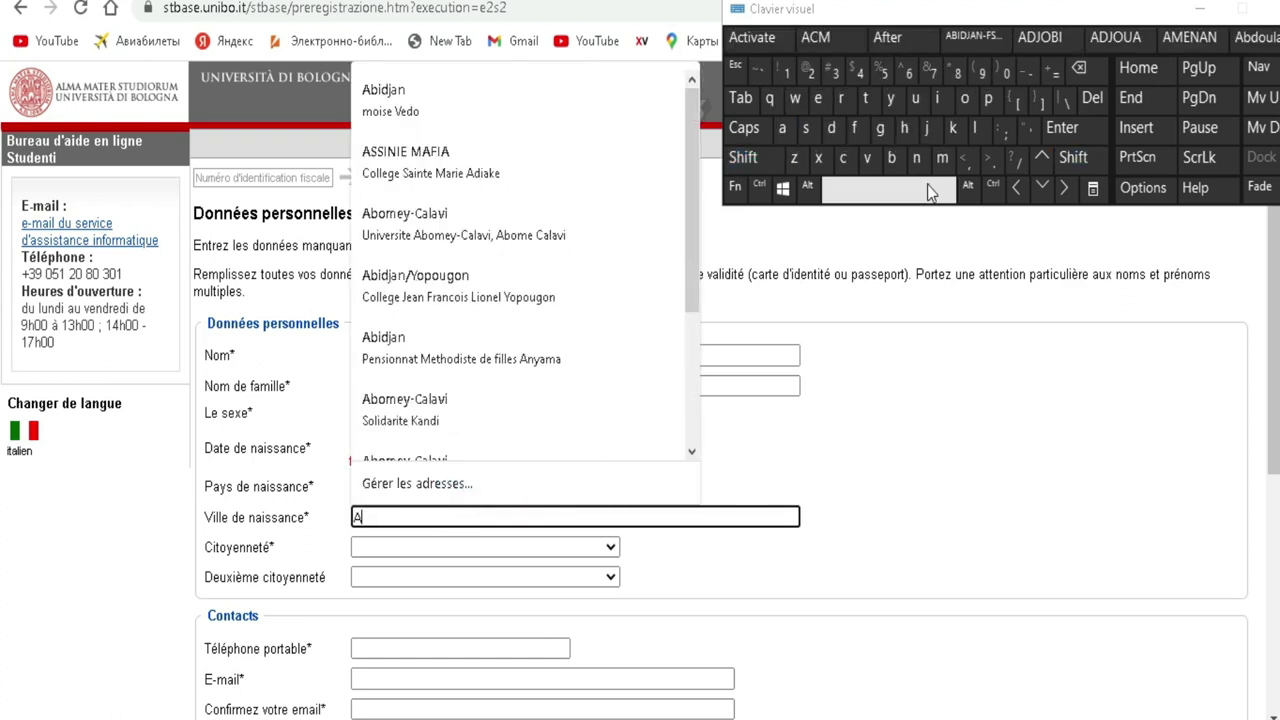
click(891, 158)
click(916, 99)
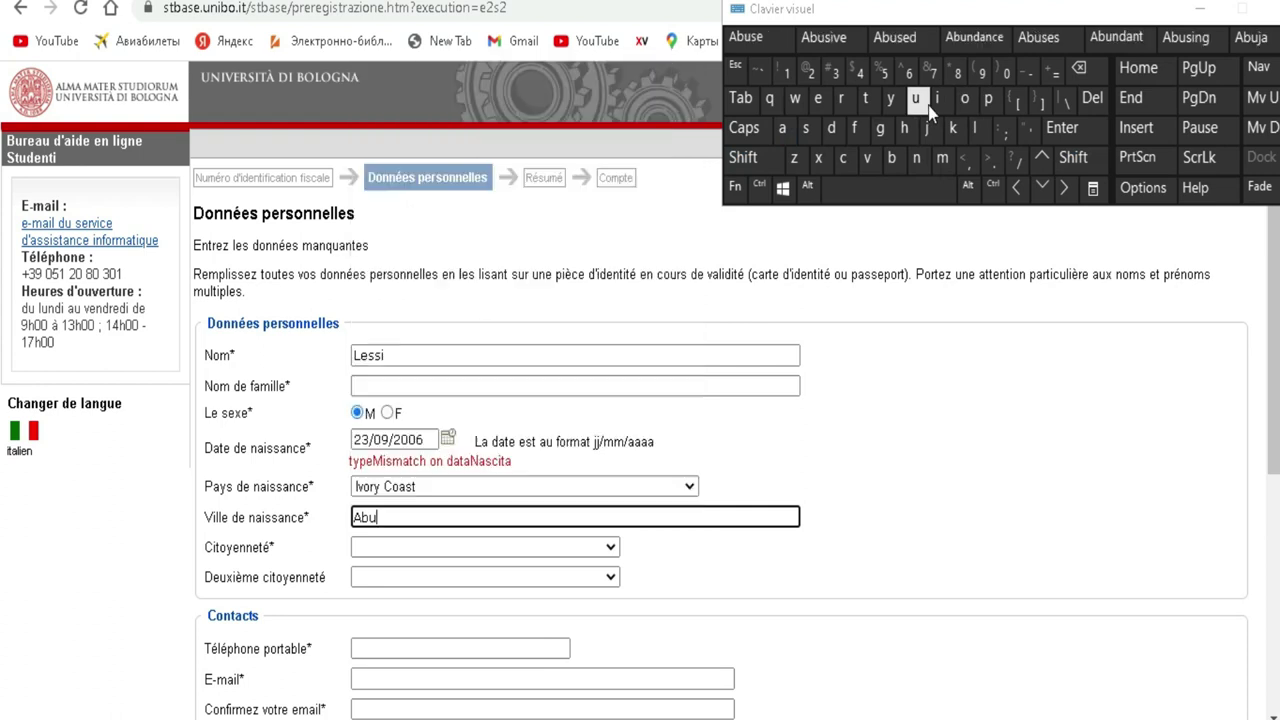
click(1086, 72)
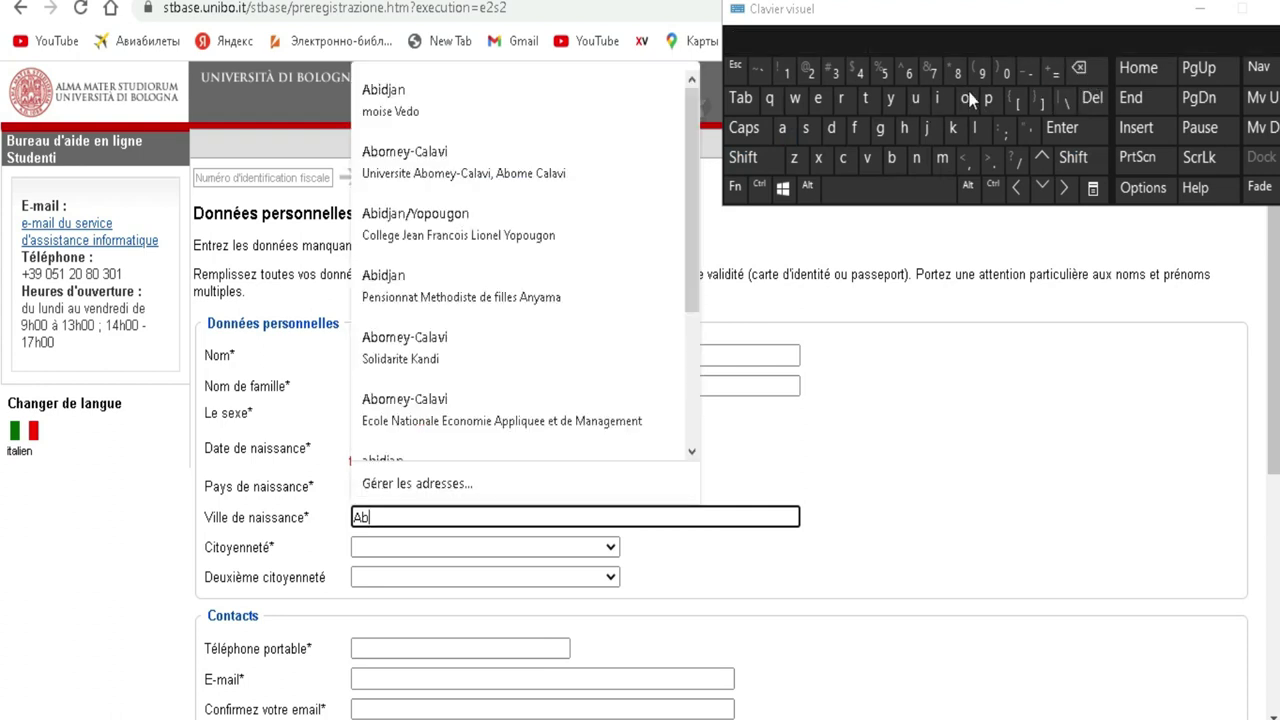
click(937, 98)
click(831, 128)
click(927, 128)
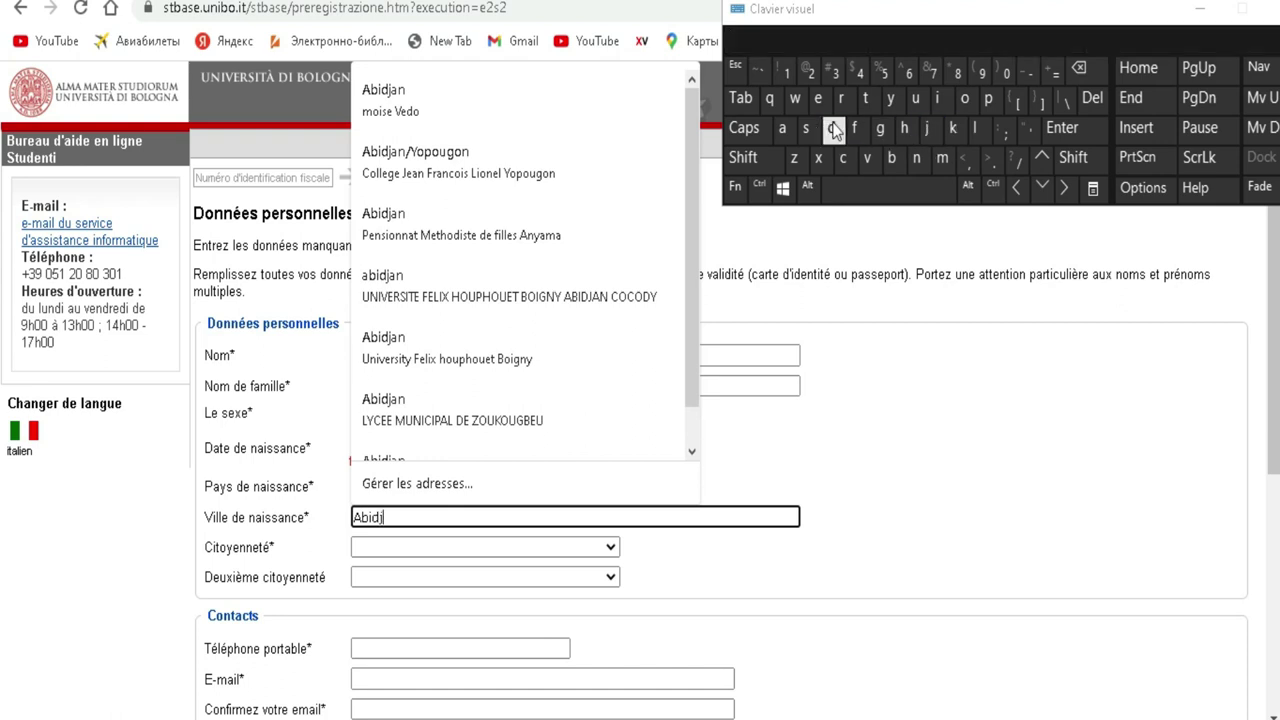
click(782, 128)
click(916, 157)
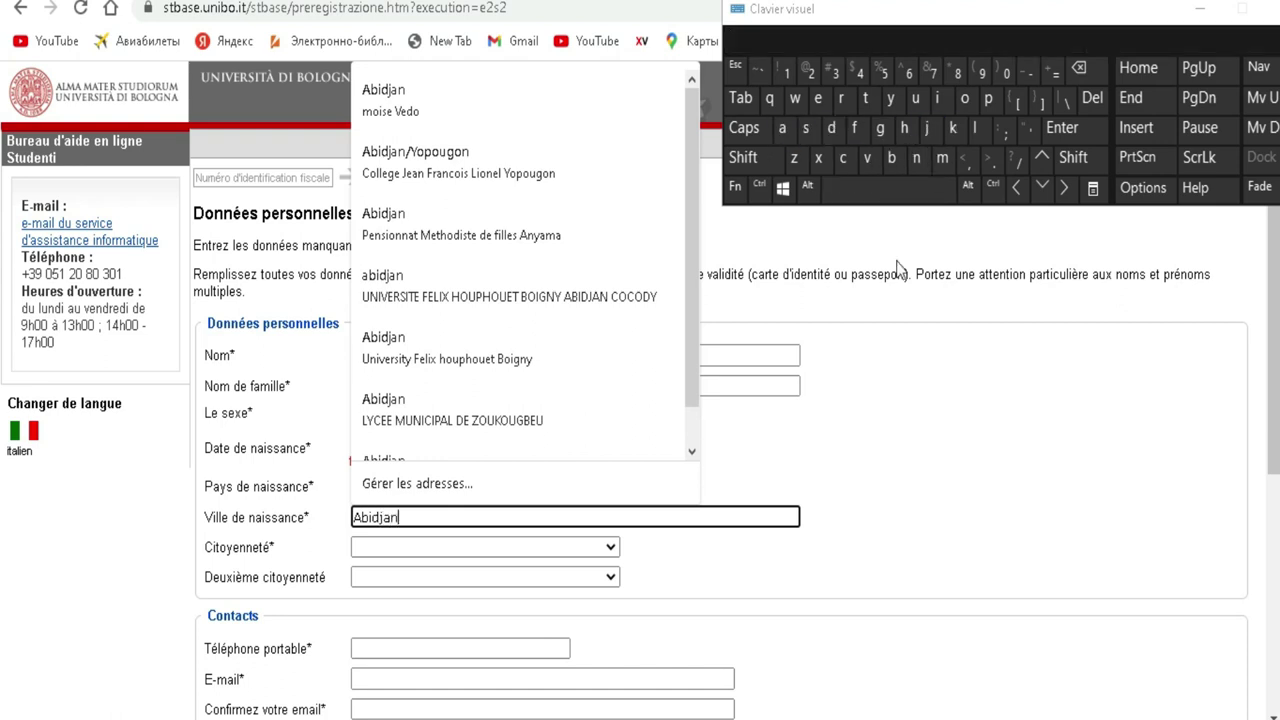
Step: Set the applicant's citizenship to Ivory Coast, leaving the second citizenship blank
click(969, 468)
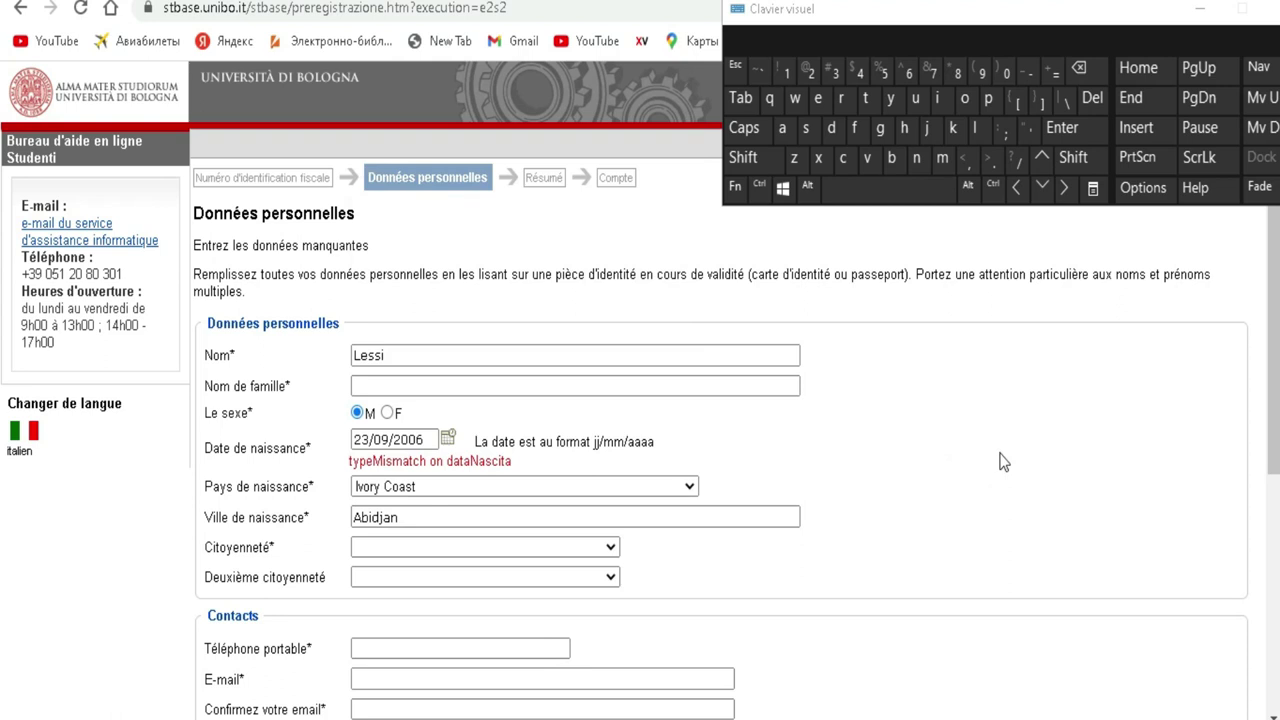
click(548, 550)
scroll(615, 440, down, 12)
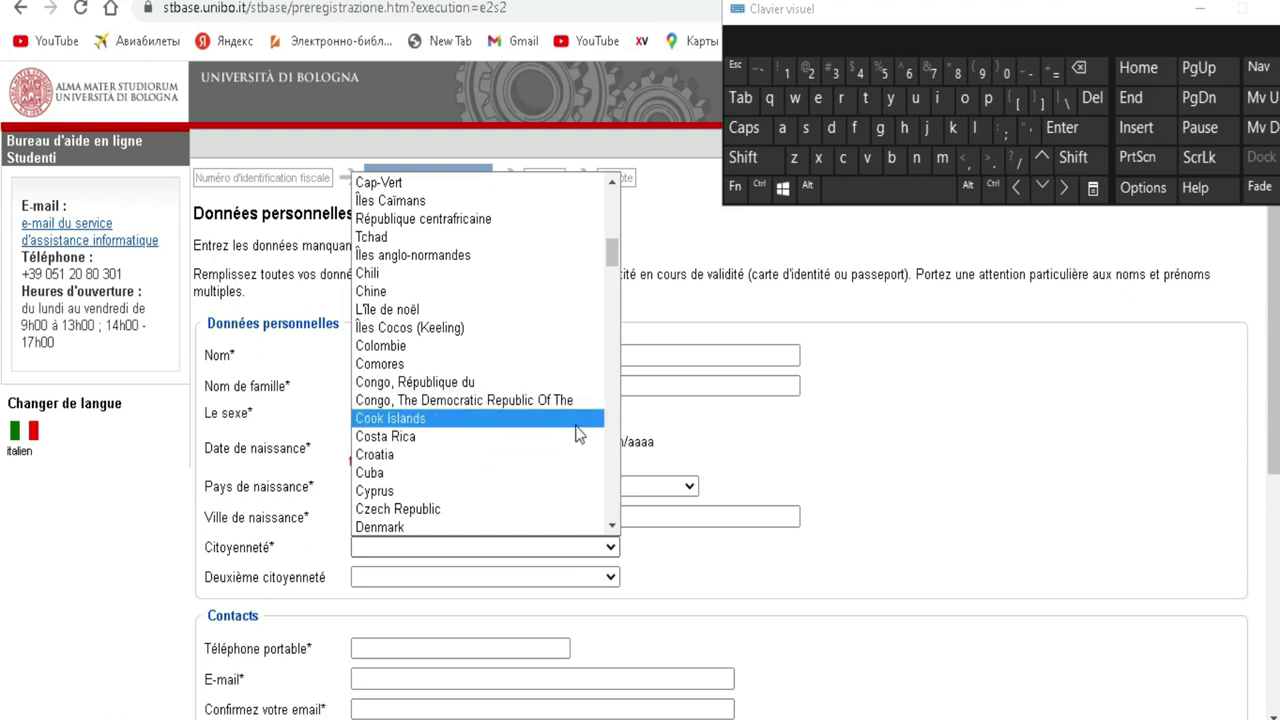
scroll(613, 455, down, 20)
click(613, 452)
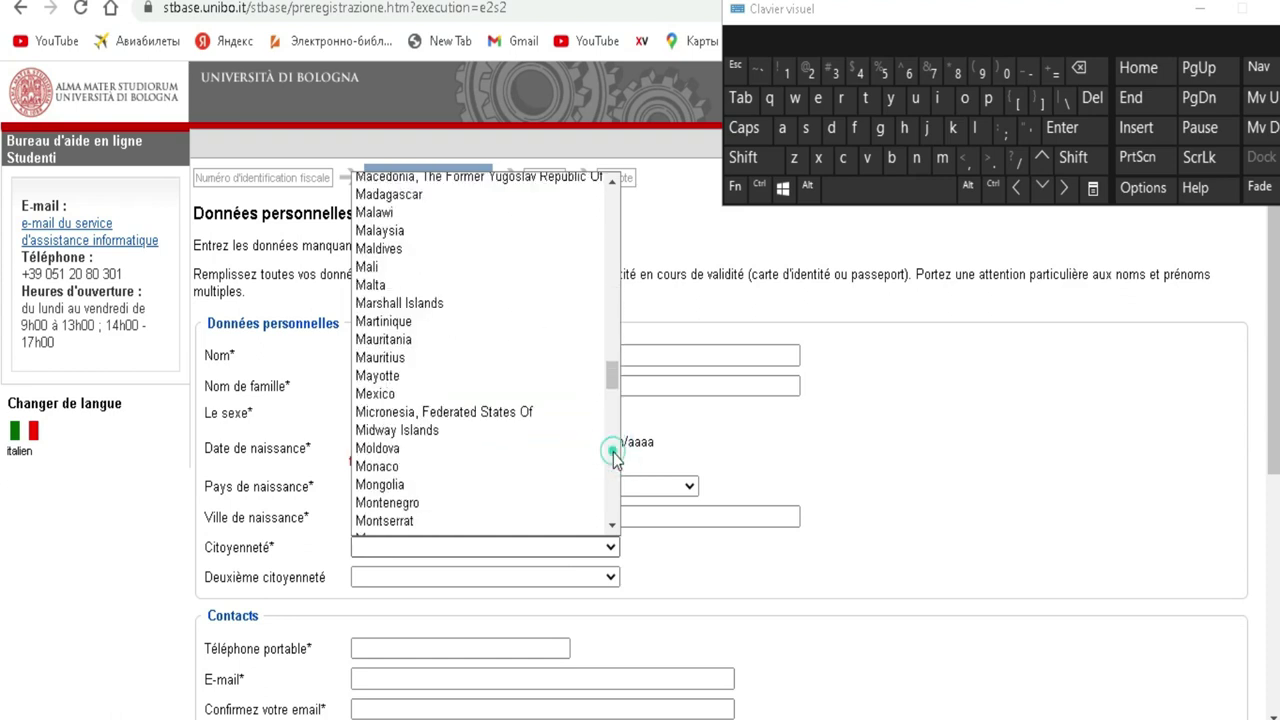
click(614, 292)
click(614, 292)
click(614, 292)
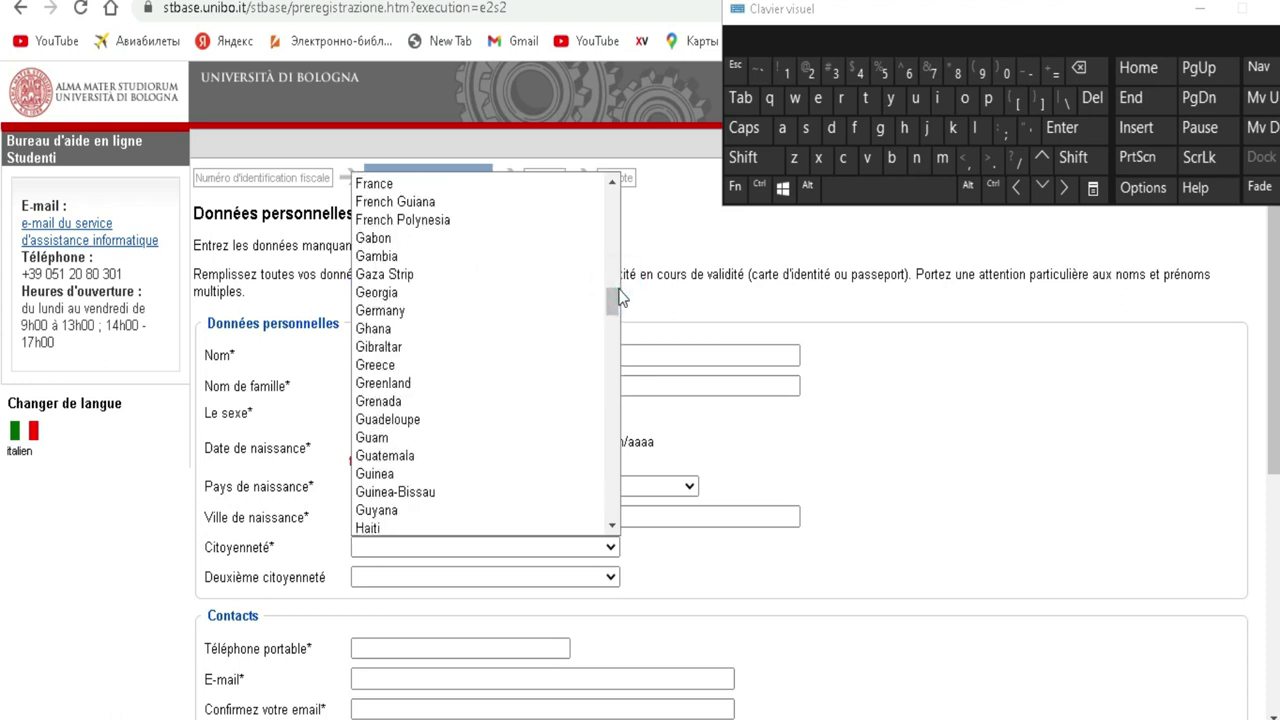
click(613, 411)
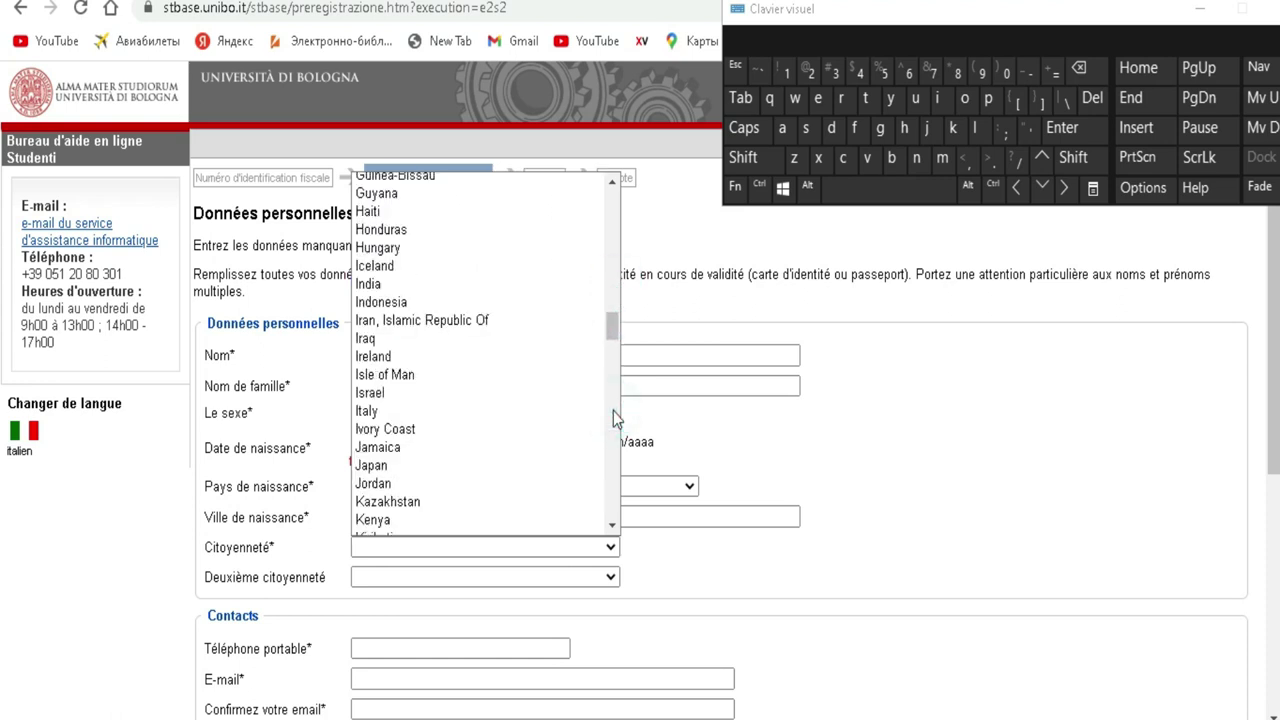
click(508, 429)
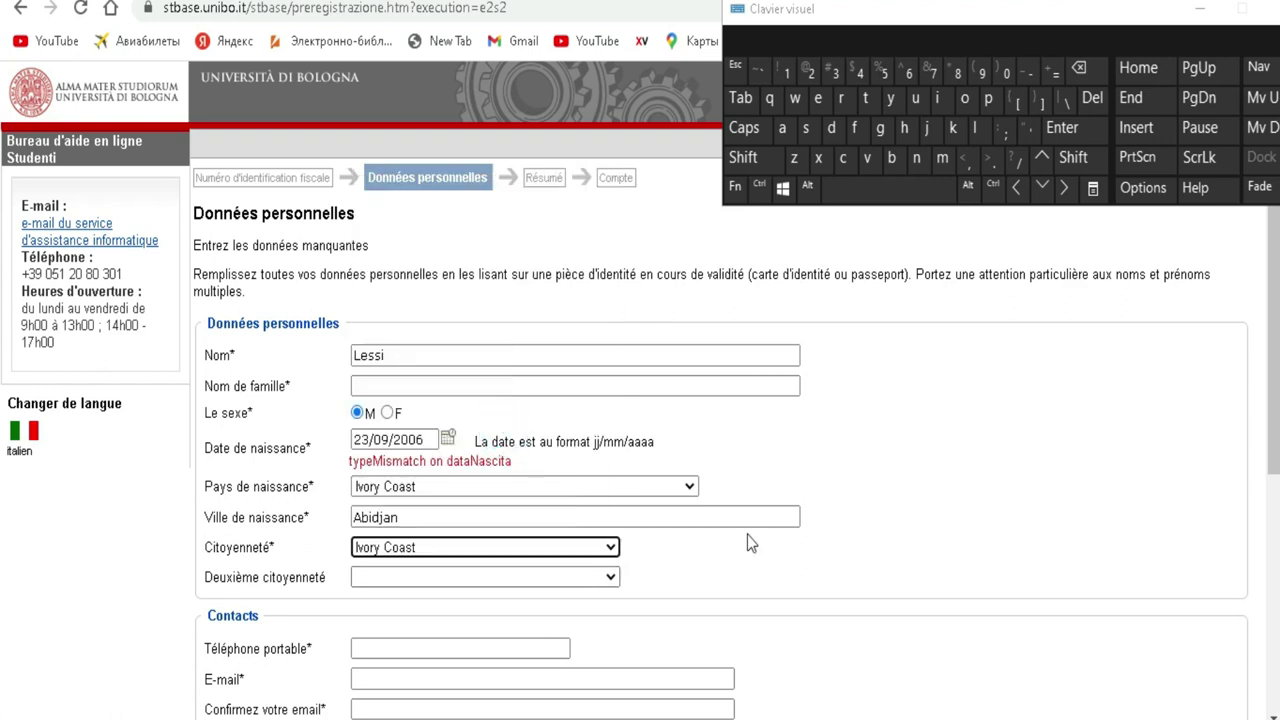
Step: Enter the applicant's mobile phone number in the contacts section, including the plus sign and country code
drag(1275, 315, 1270, 465)
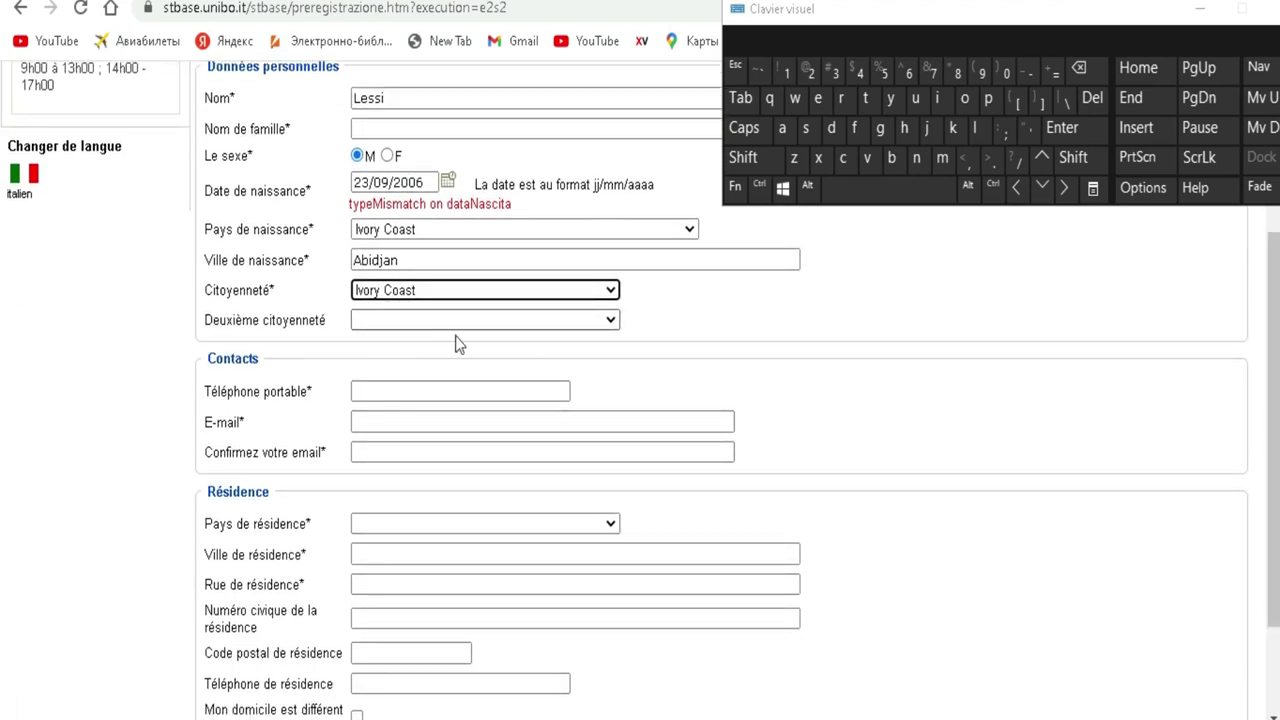
click(477, 392)
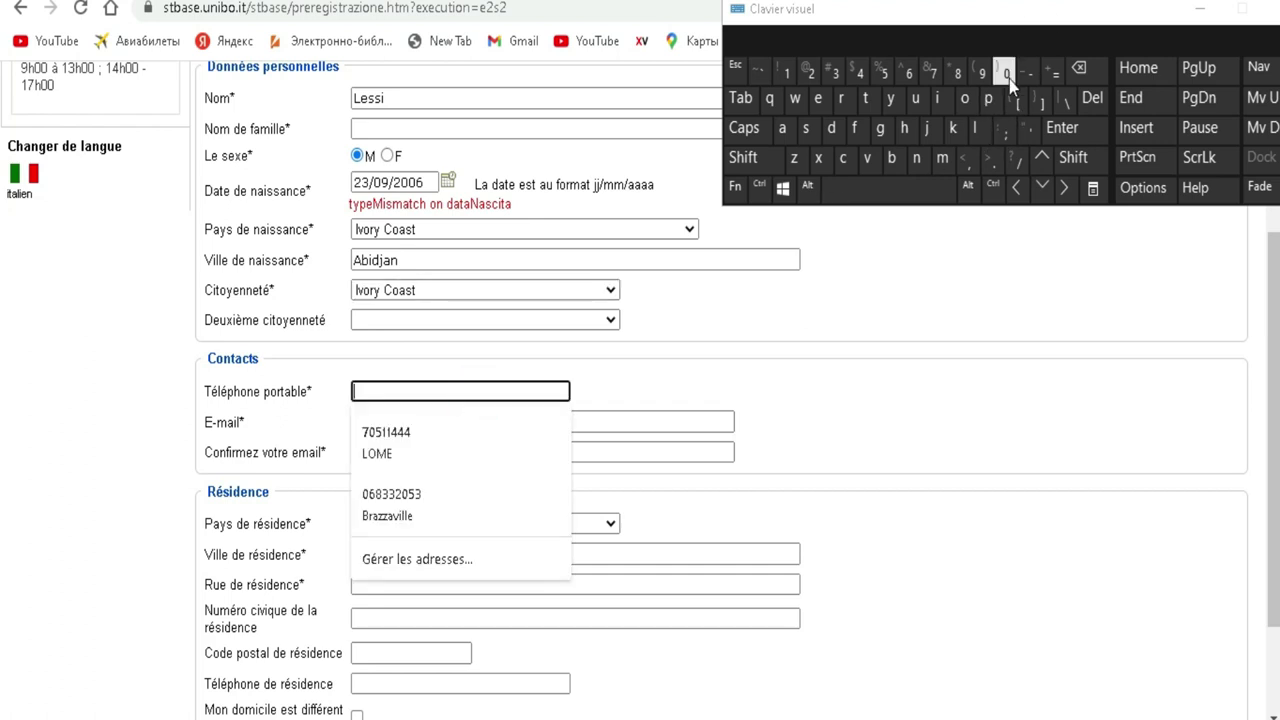
click(743, 157)
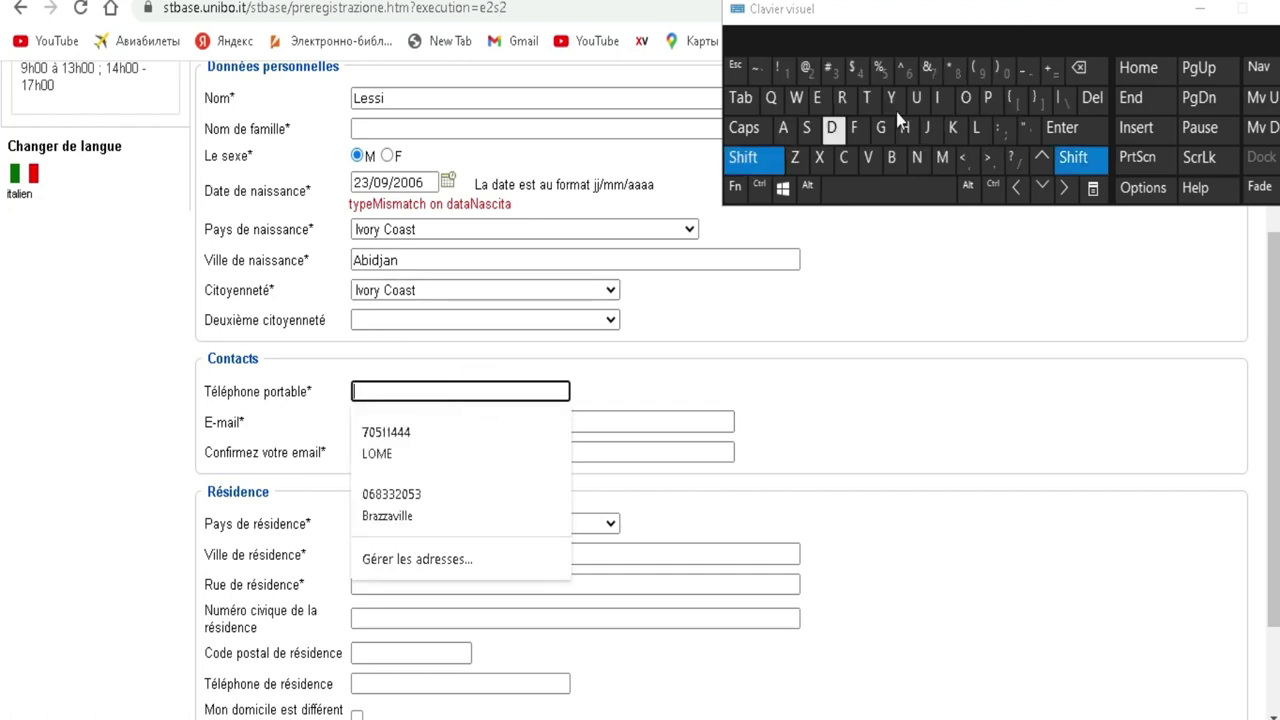
click(1052, 70)
click(811, 72)
click(811, 72)
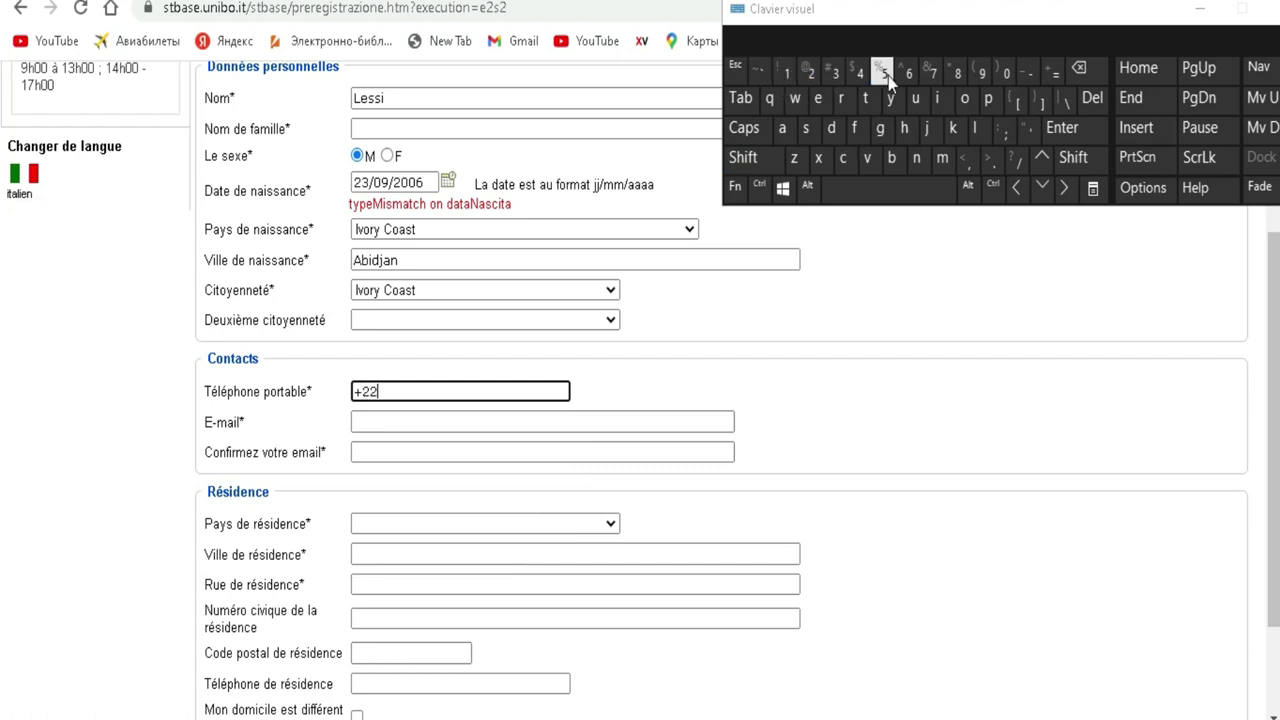
click(885, 75)
click(983, 72)
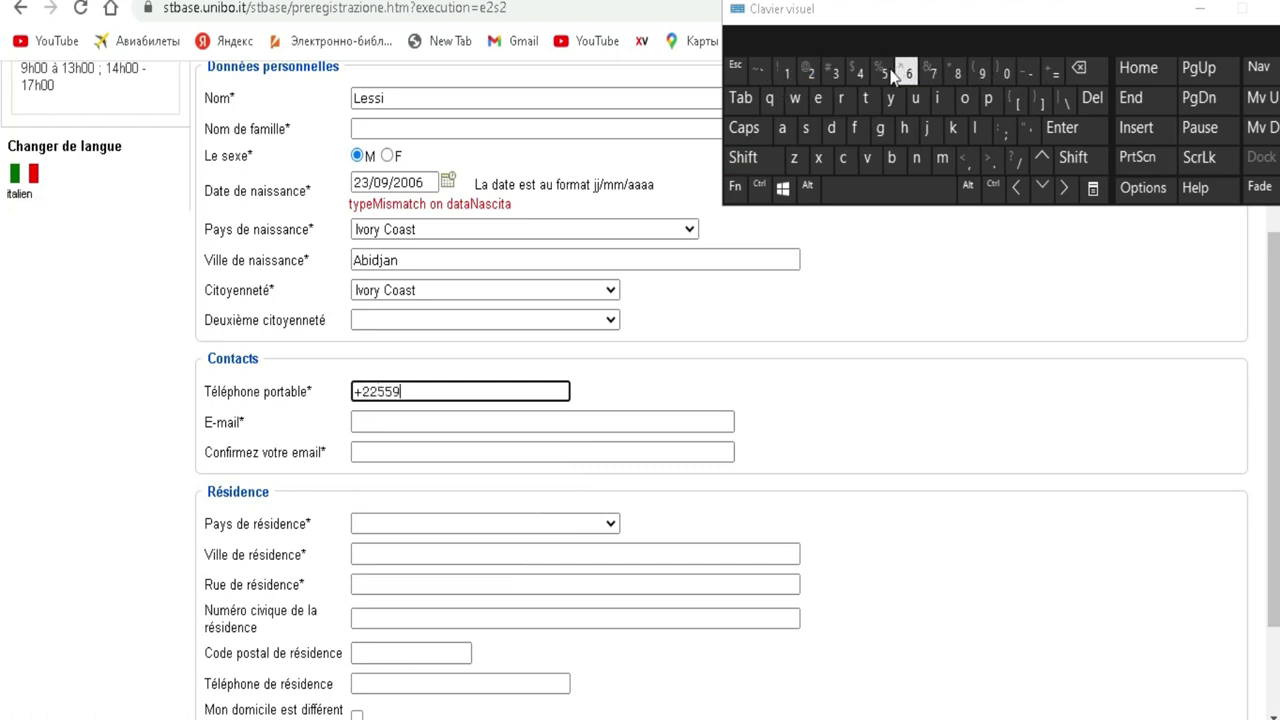
click(835, 72)
click(835, 72)
click(788, 72)
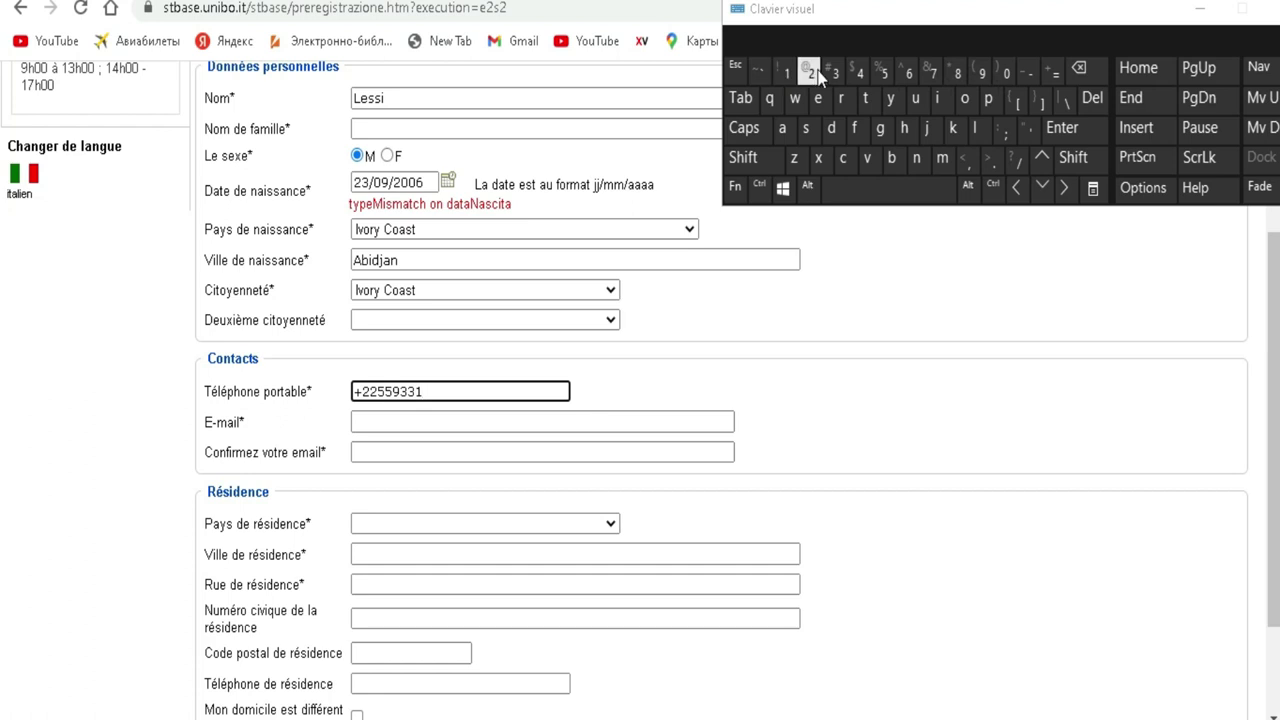
click(860, 74)
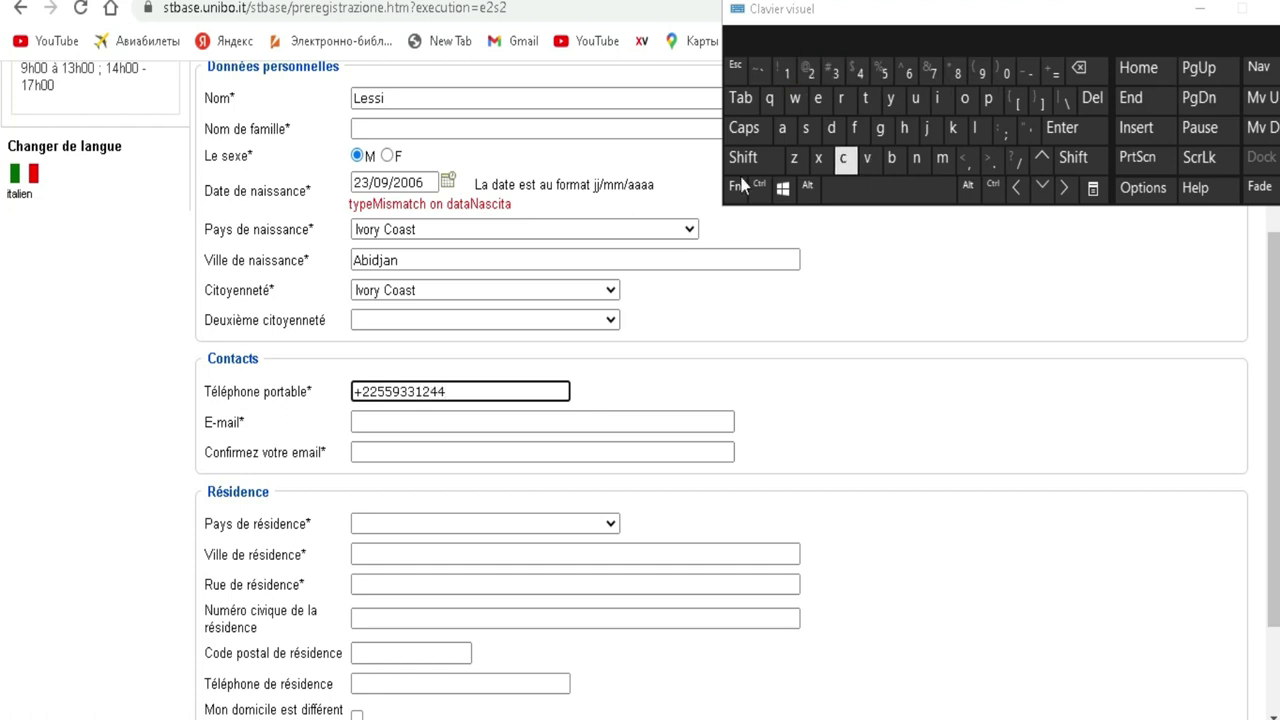
Step: Fill in the contact's e-mail and its confirmation with the same saved address
click(404, 410)
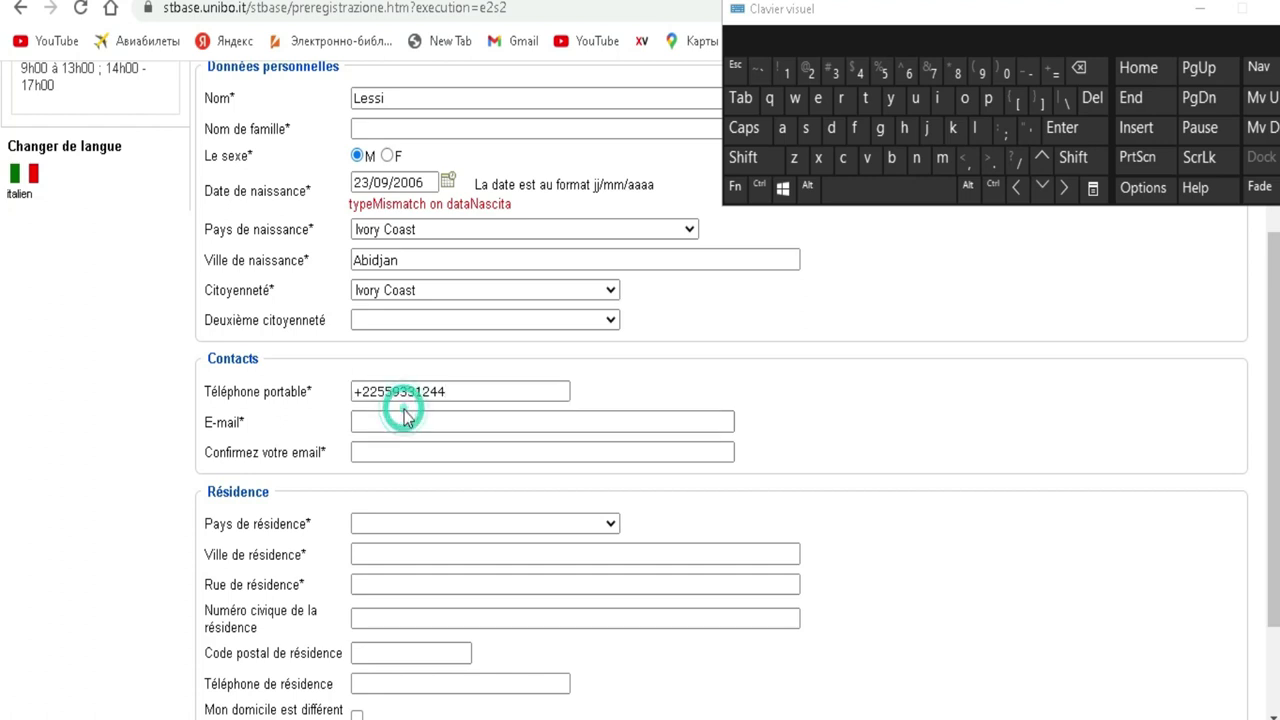
click(408, 421)
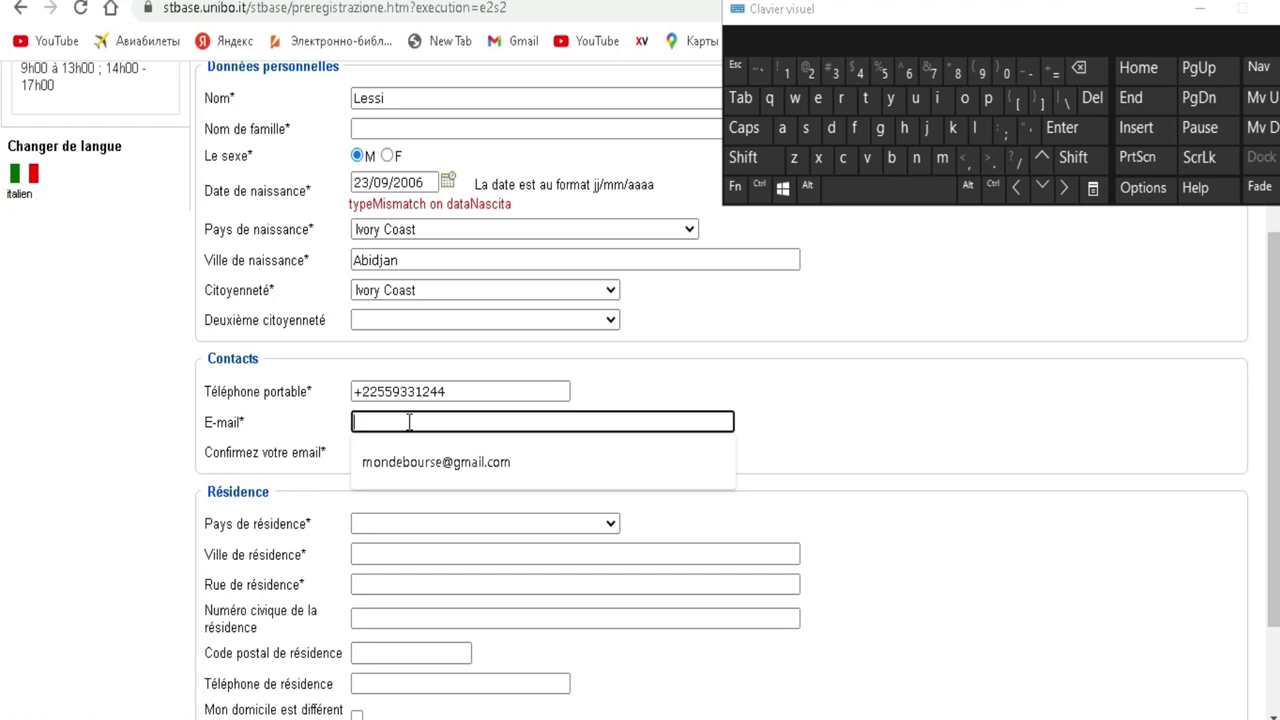
click(415, 460)
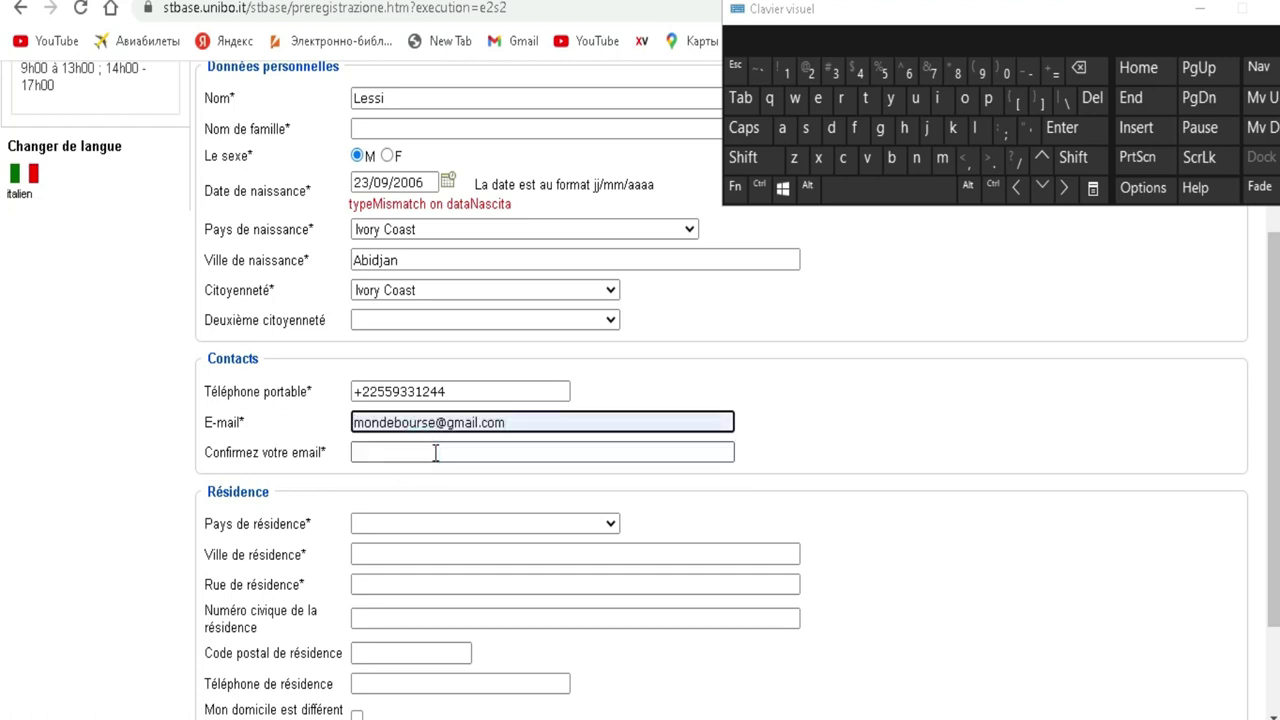
click(502, 447)
click(482, 494)
click(820, 482)
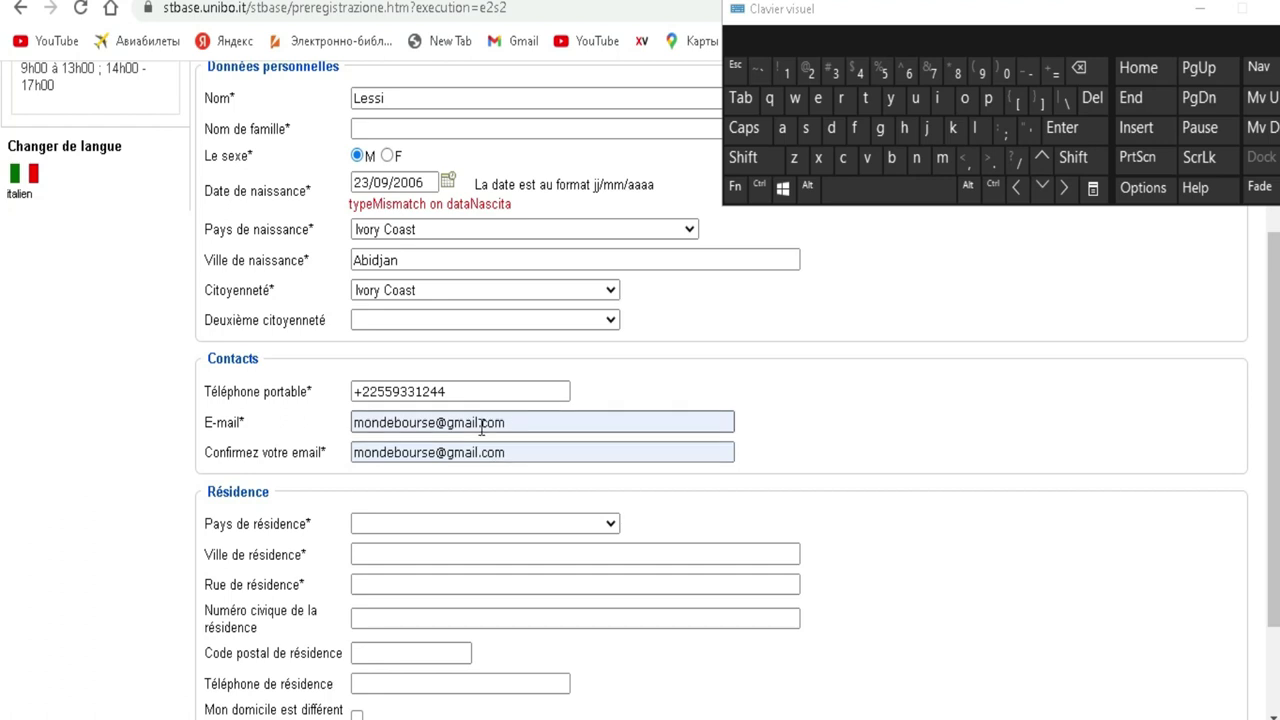
Step: Set the country of residence to Ivory Coast
click(597, 528)
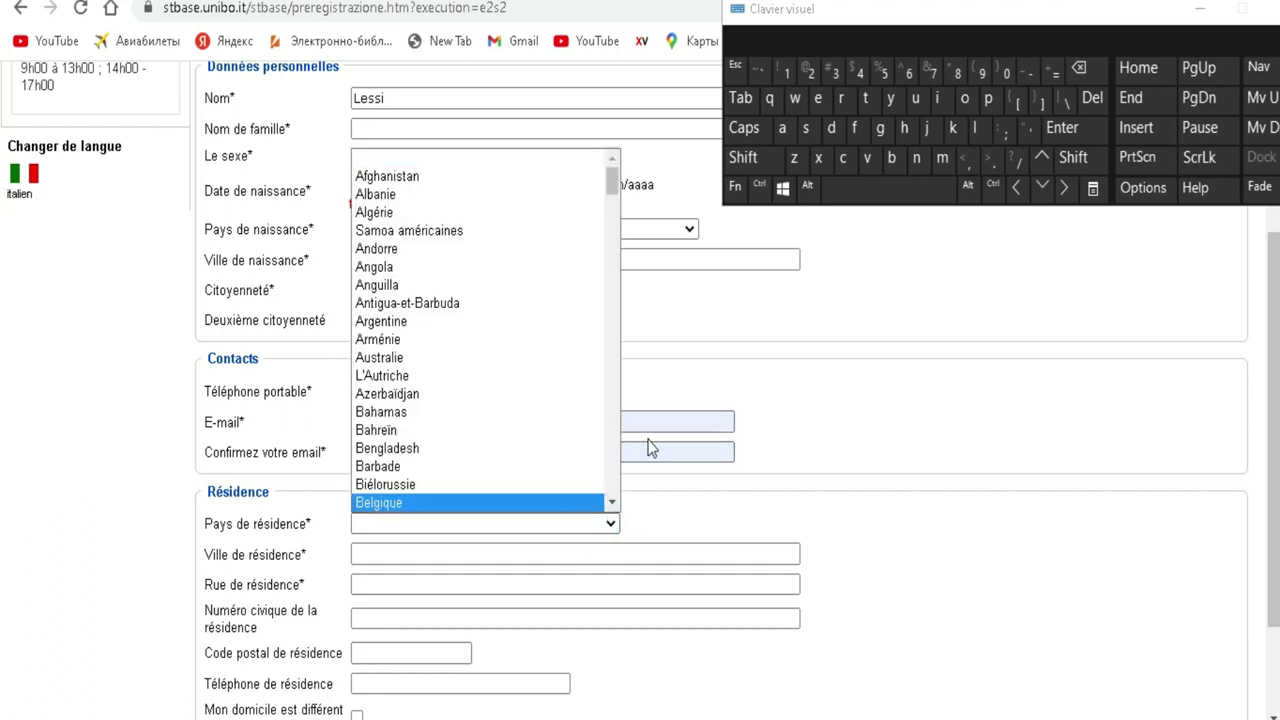
scroll(617, 431, down, 5)
scroll(617, 431, down, 12)
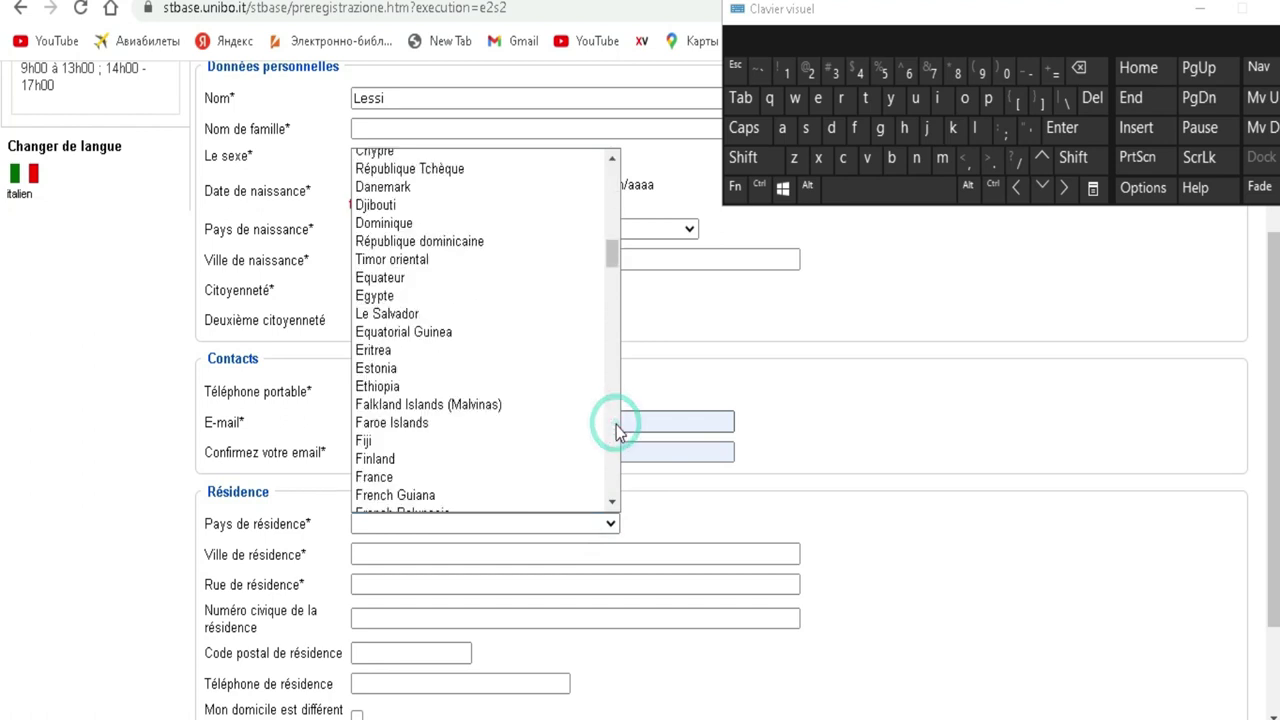
click(552, 406)
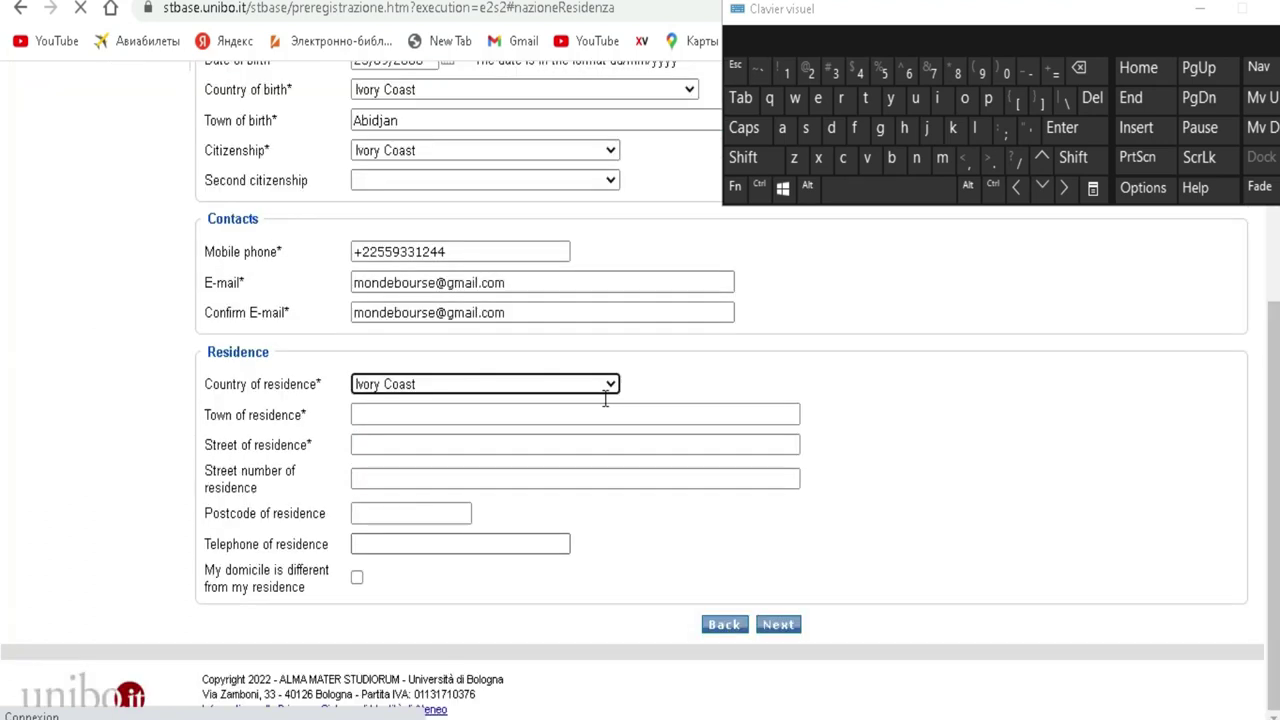
Step: Enter Abidjan as the town of residence
click(382, 417)
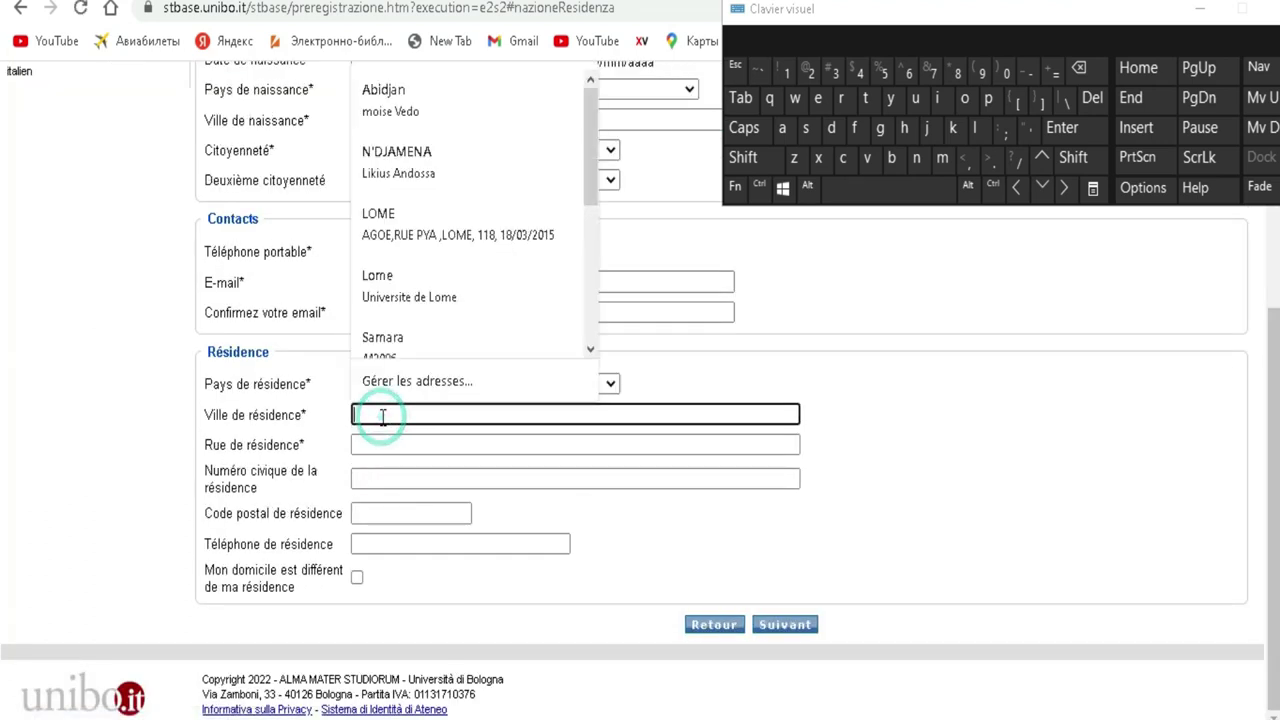
click(758, 157)
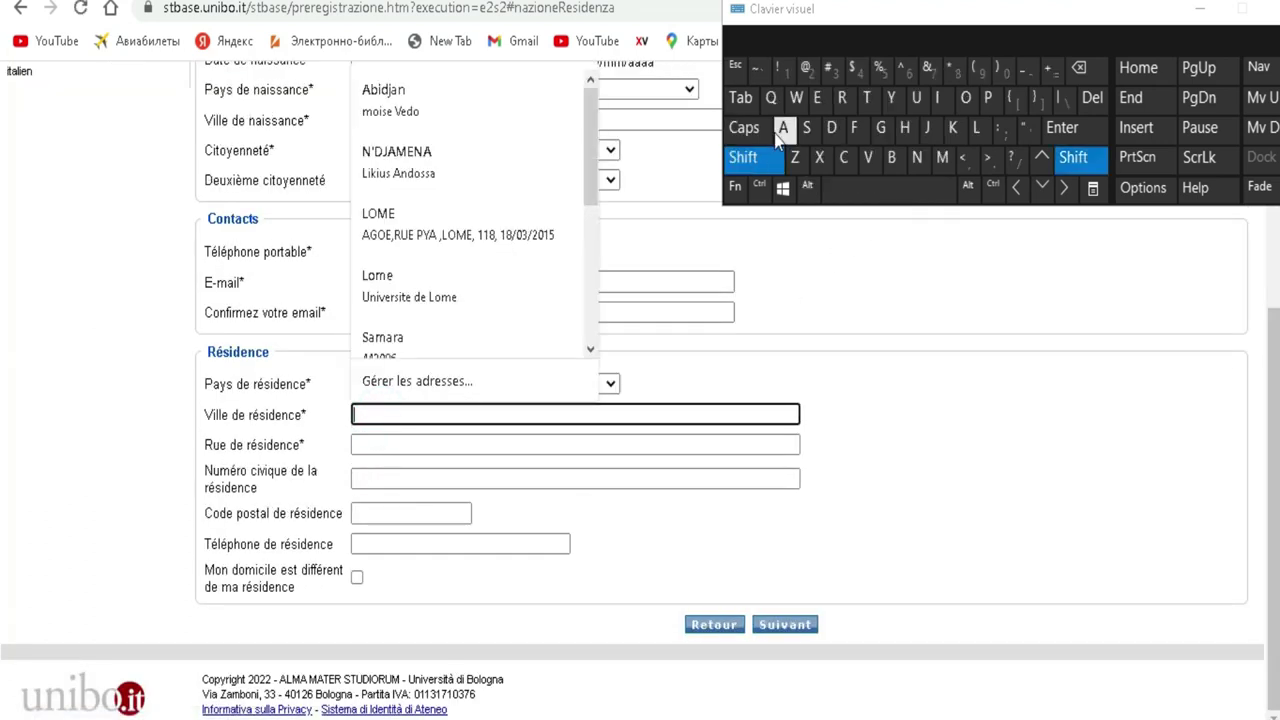
click(781, 134)
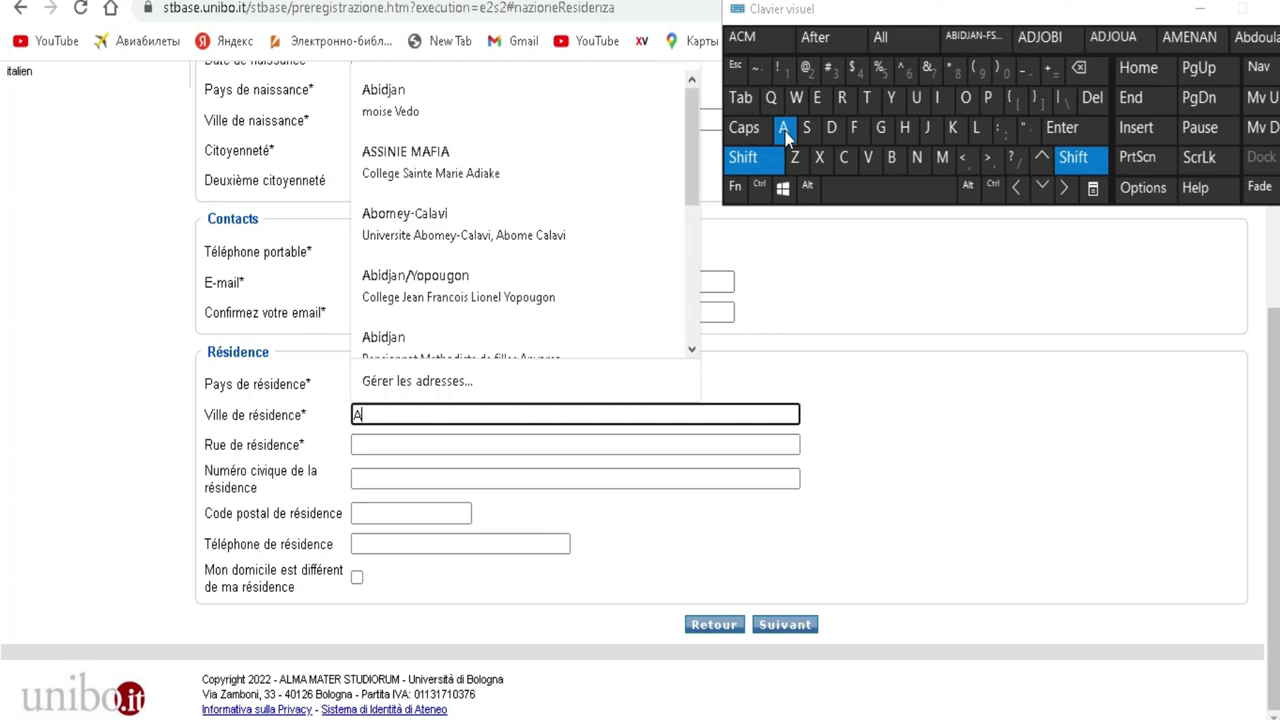
click(893, 160)
click(938, 96)
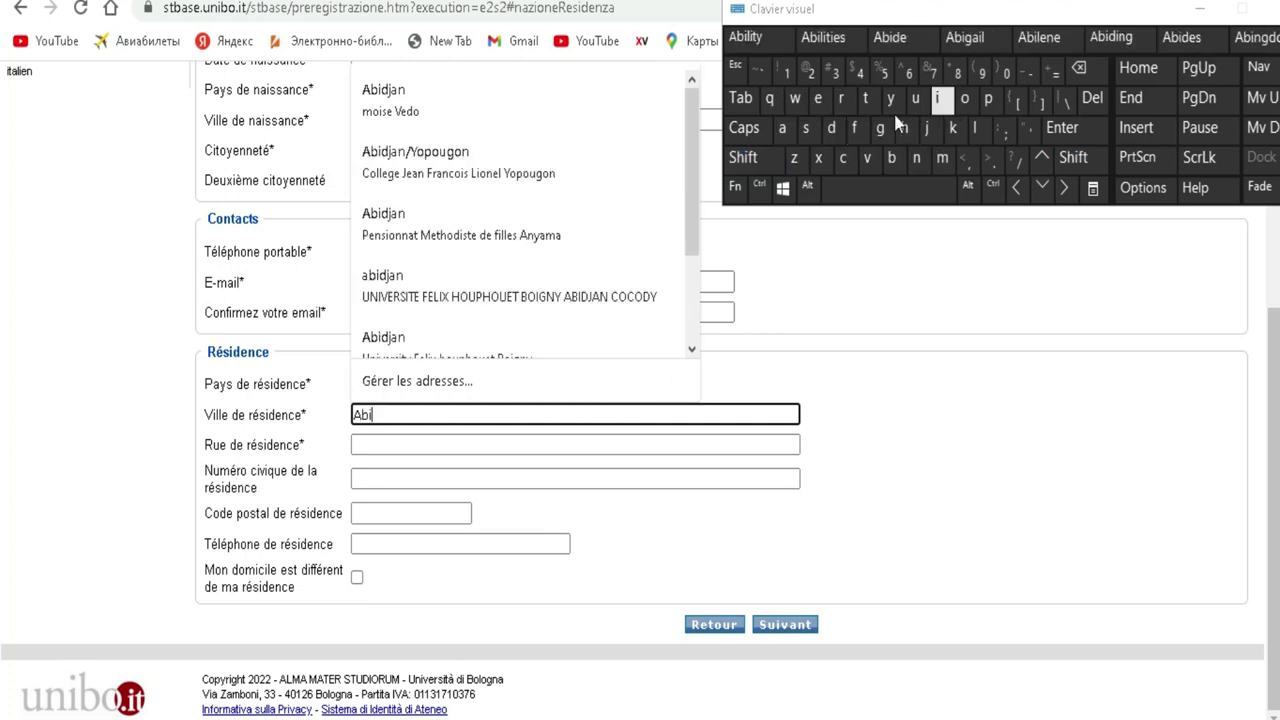
click(830, 130)
click(830, 130)
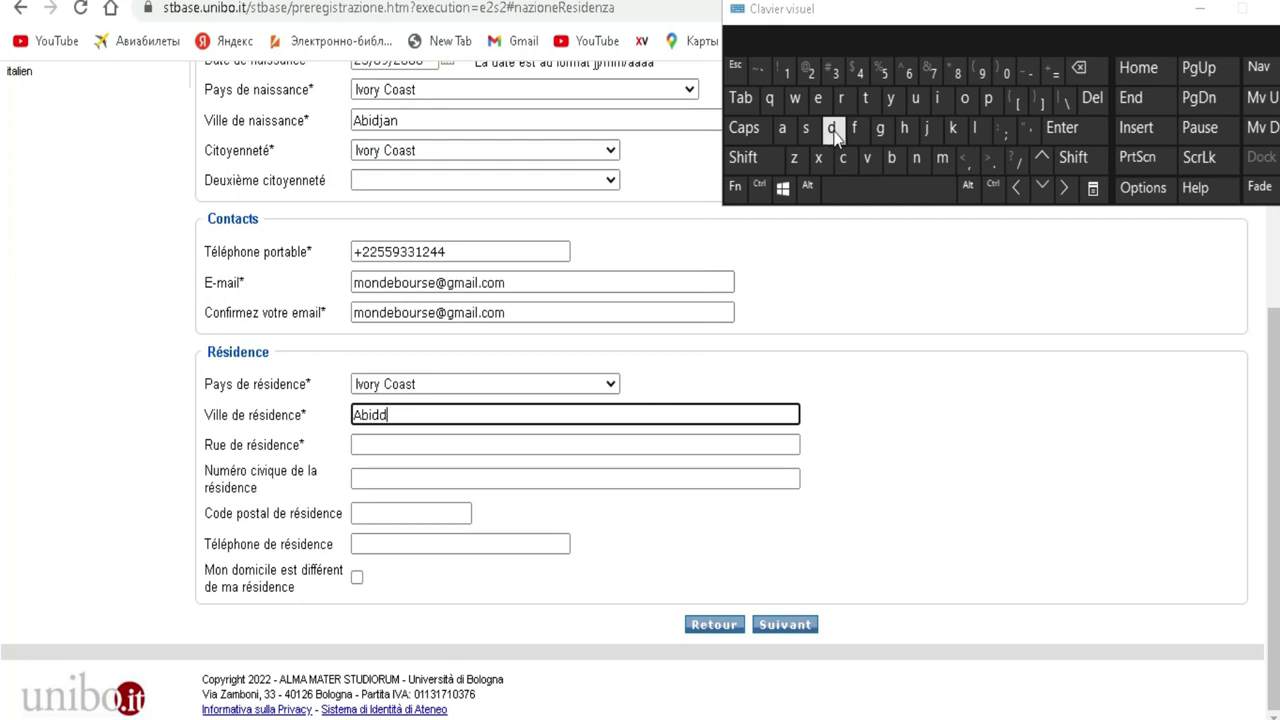
click(1082, 69)
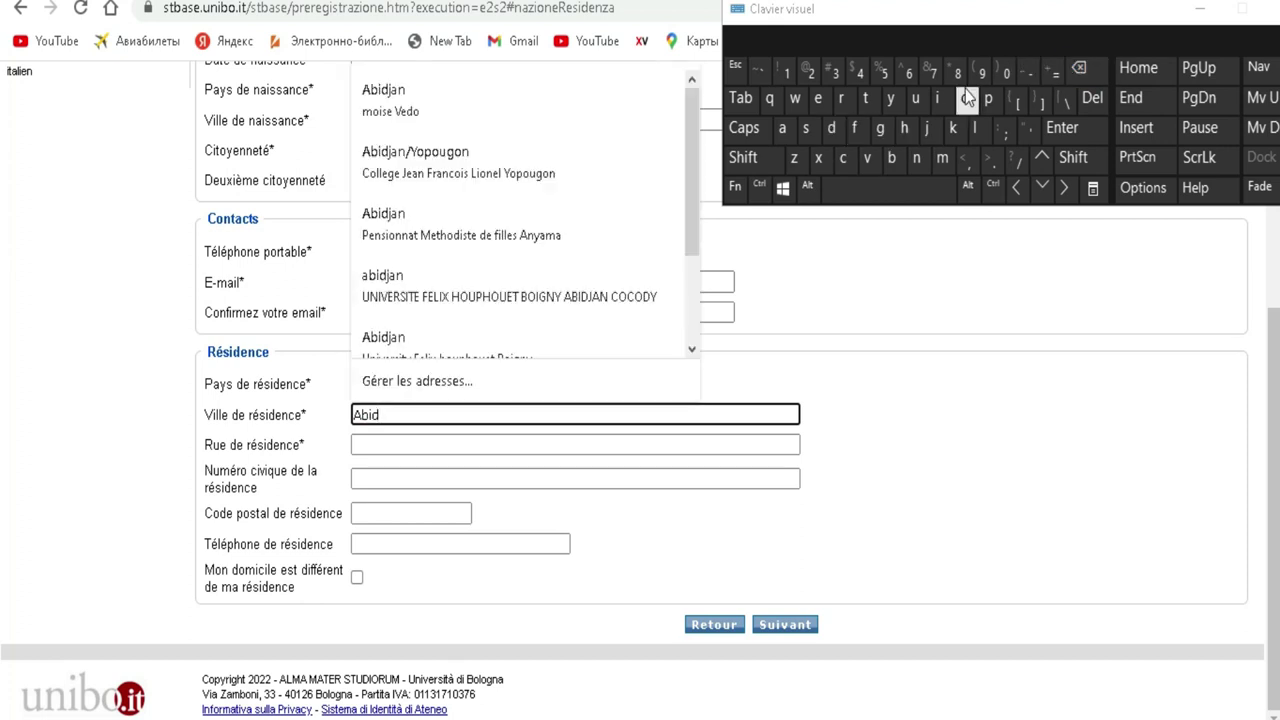
click(927, 128)
click(784, 129)
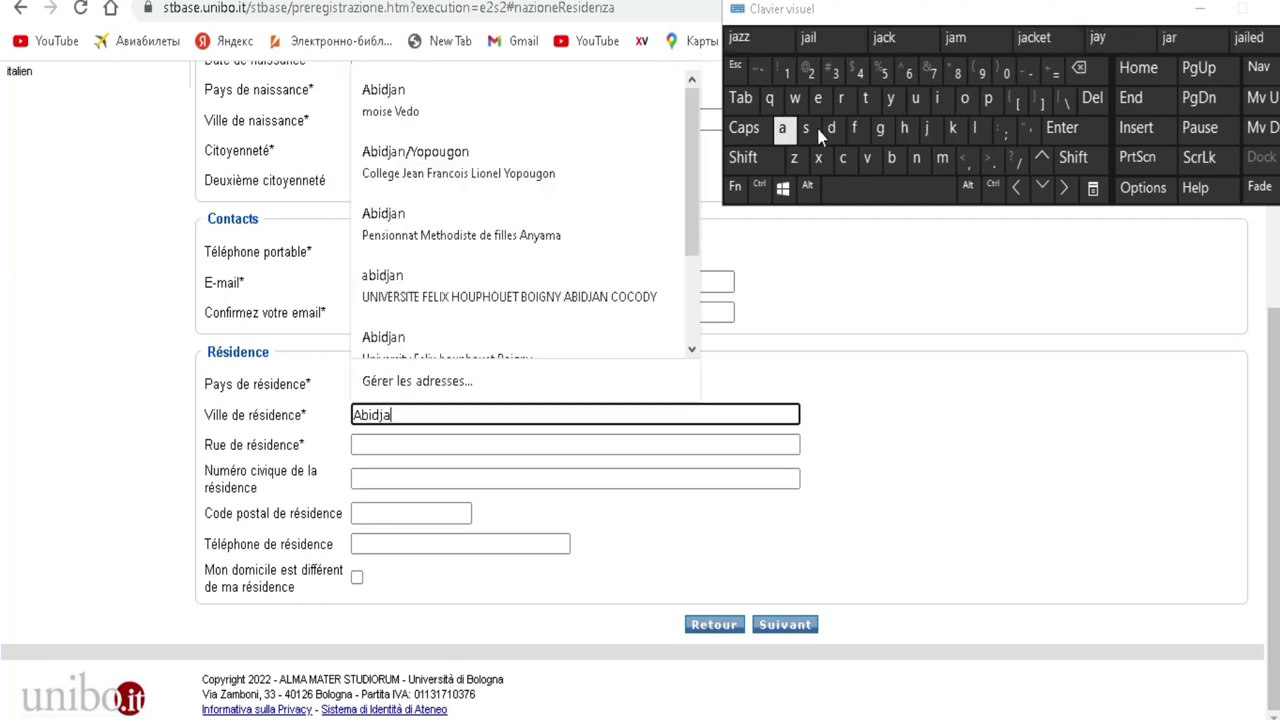
click(916, 158)
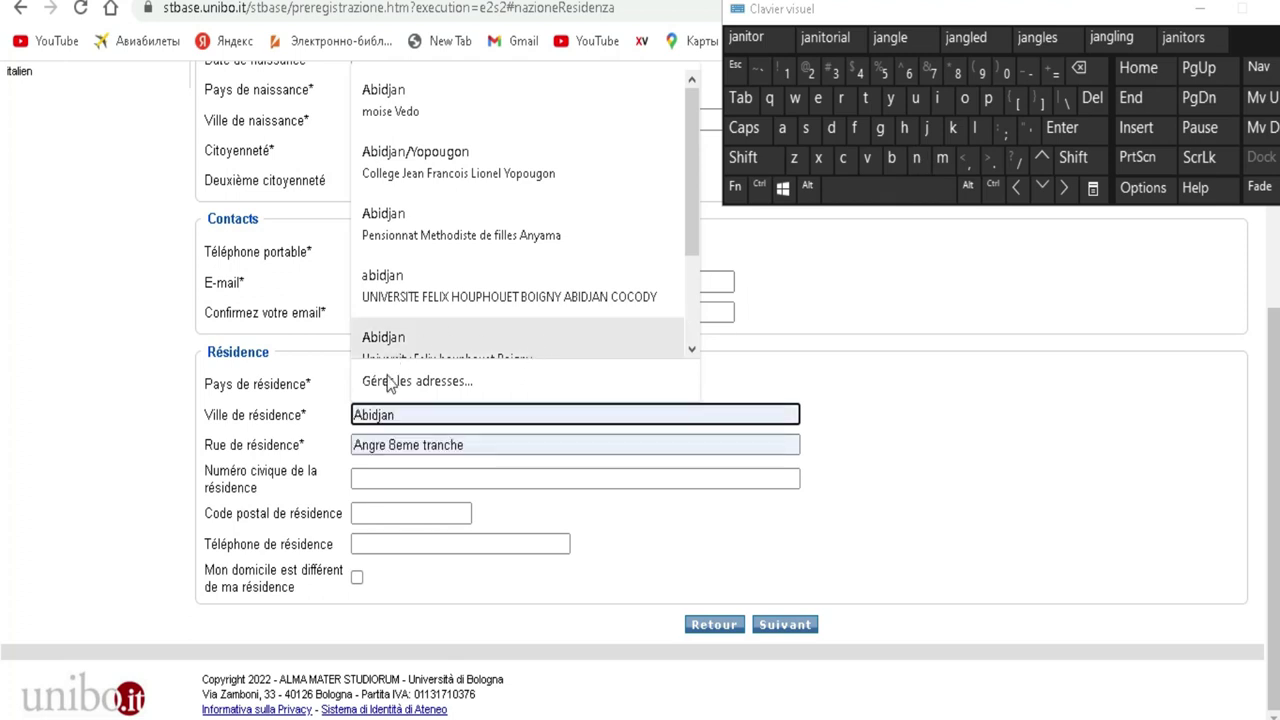
Step: Enter the applicant's street of residence in the residence section
click(407, 450)
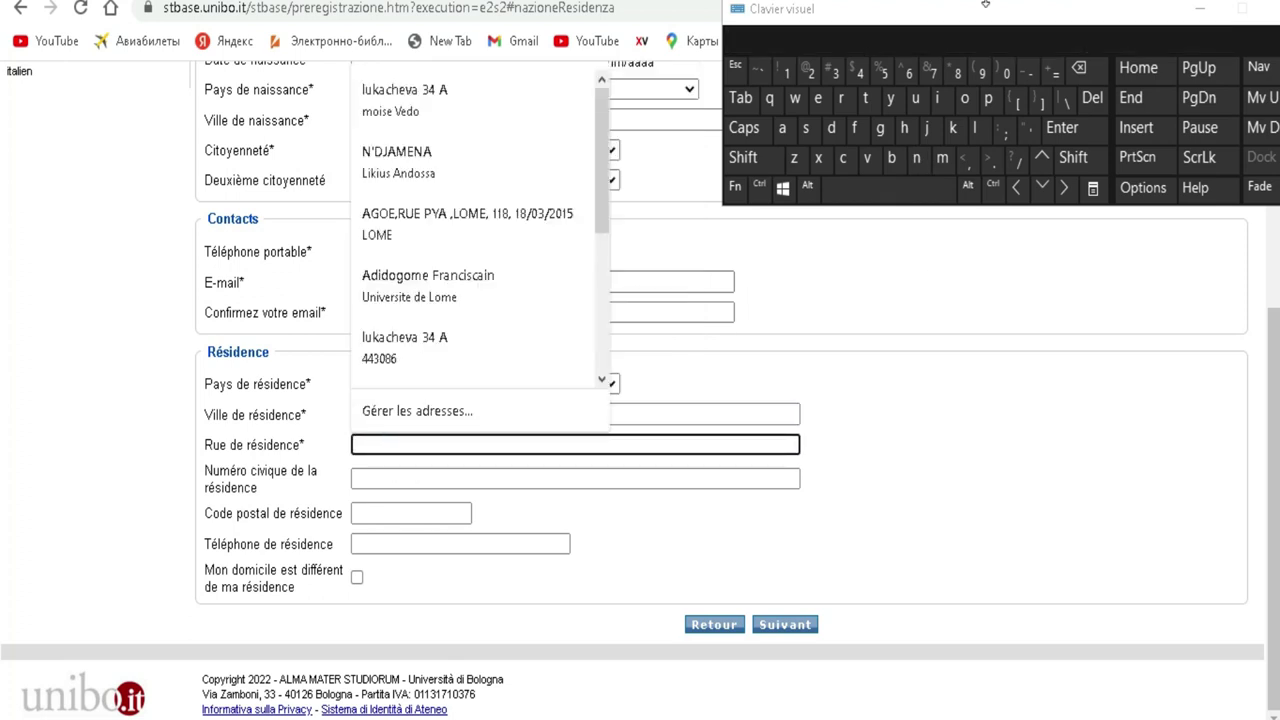
click(843, 103)
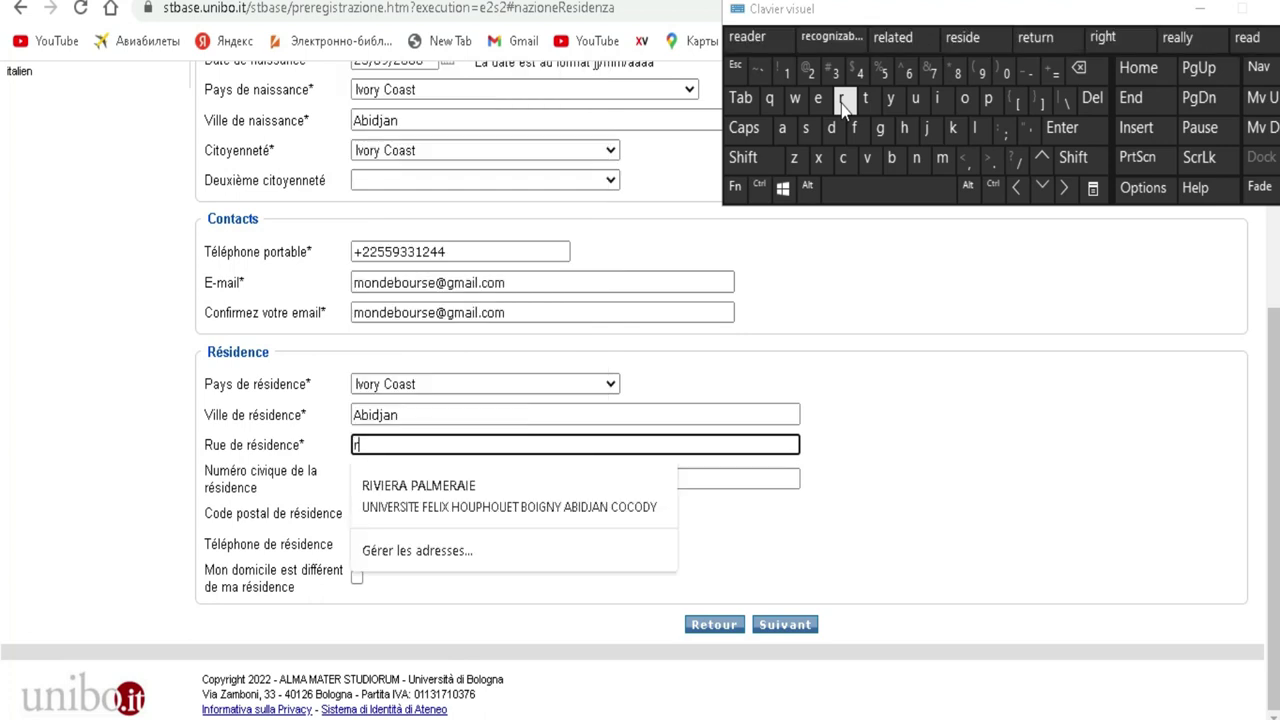
click(1088, 72)
click(763, 160)
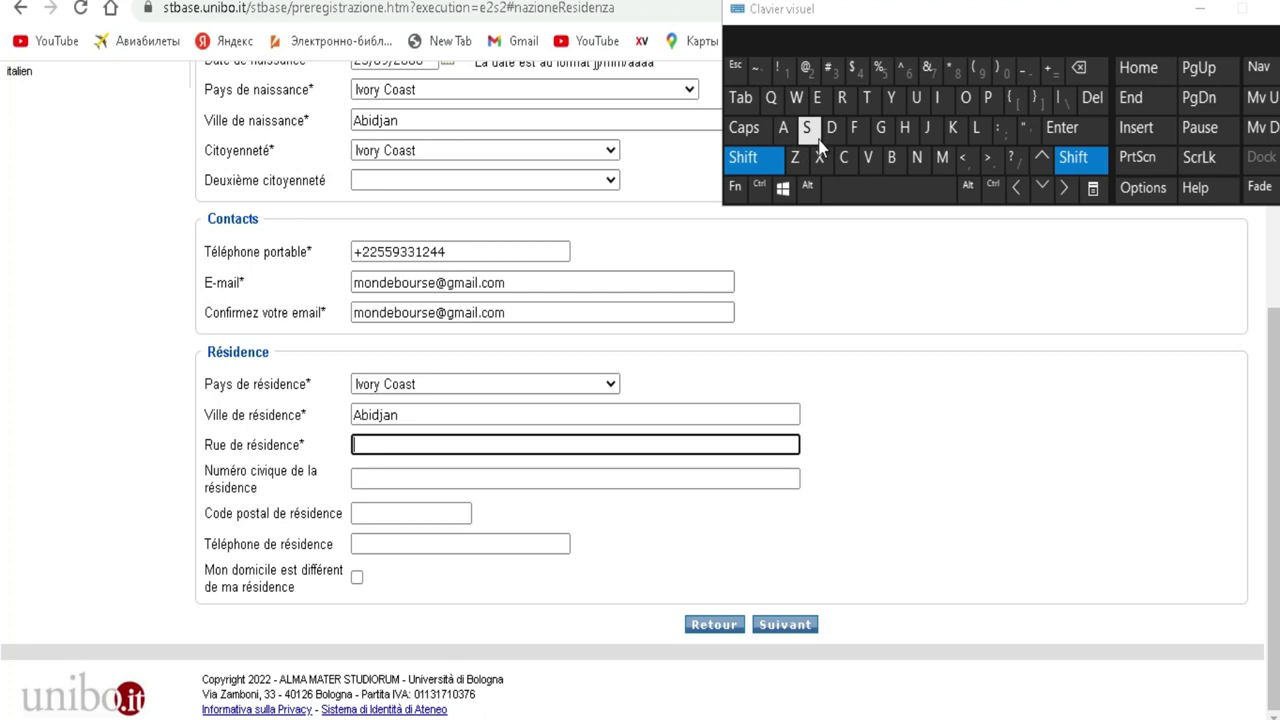
click(807, 130)
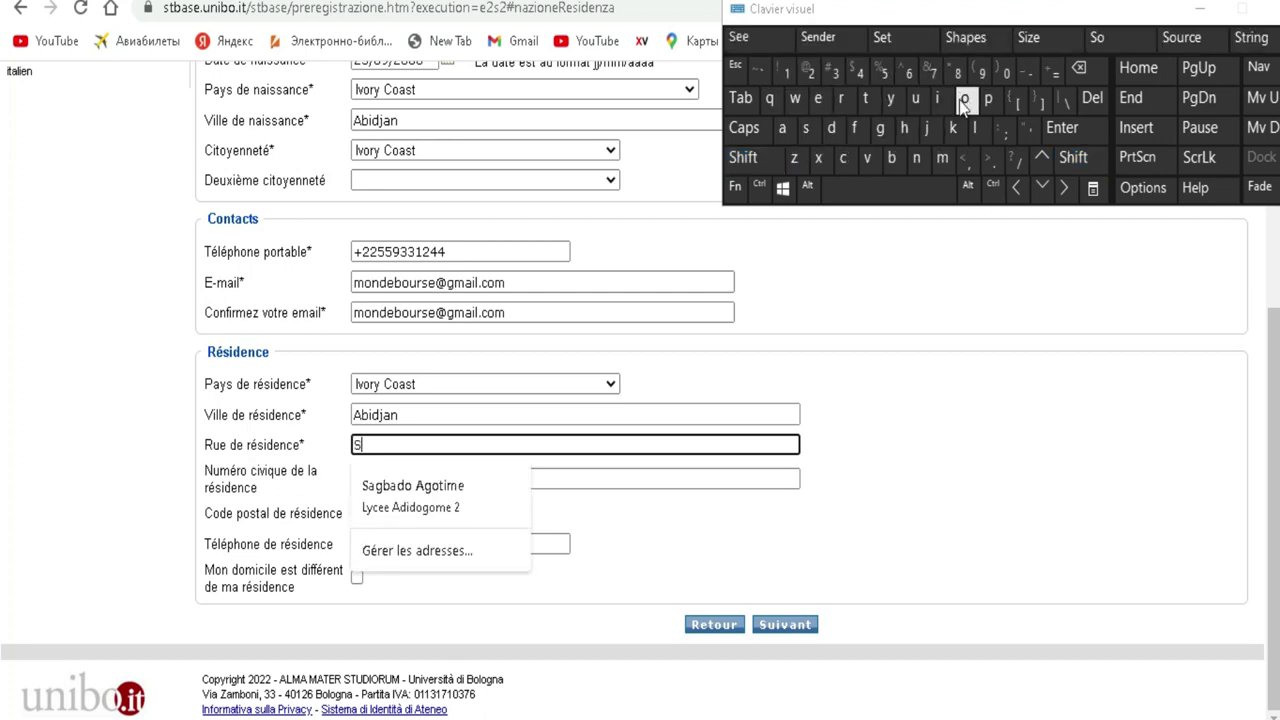
click(965, 99)
click(882, 128)
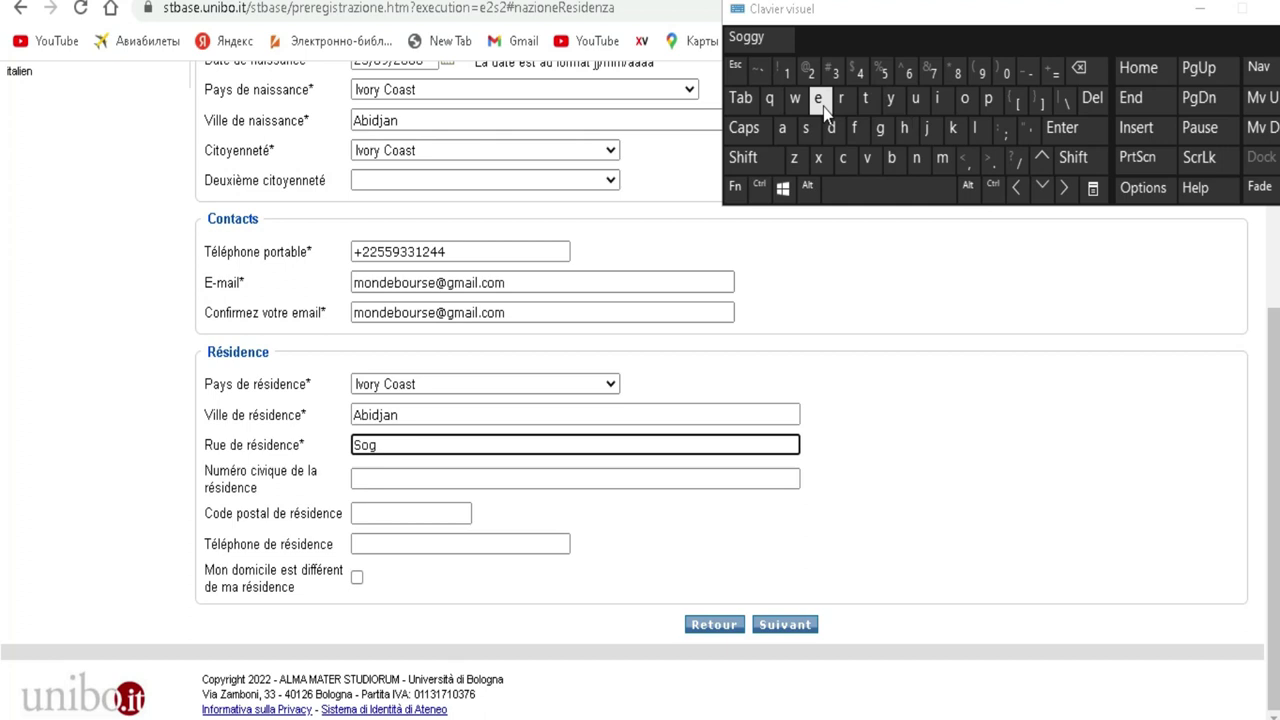
click(818, 98)
click(855, 130)
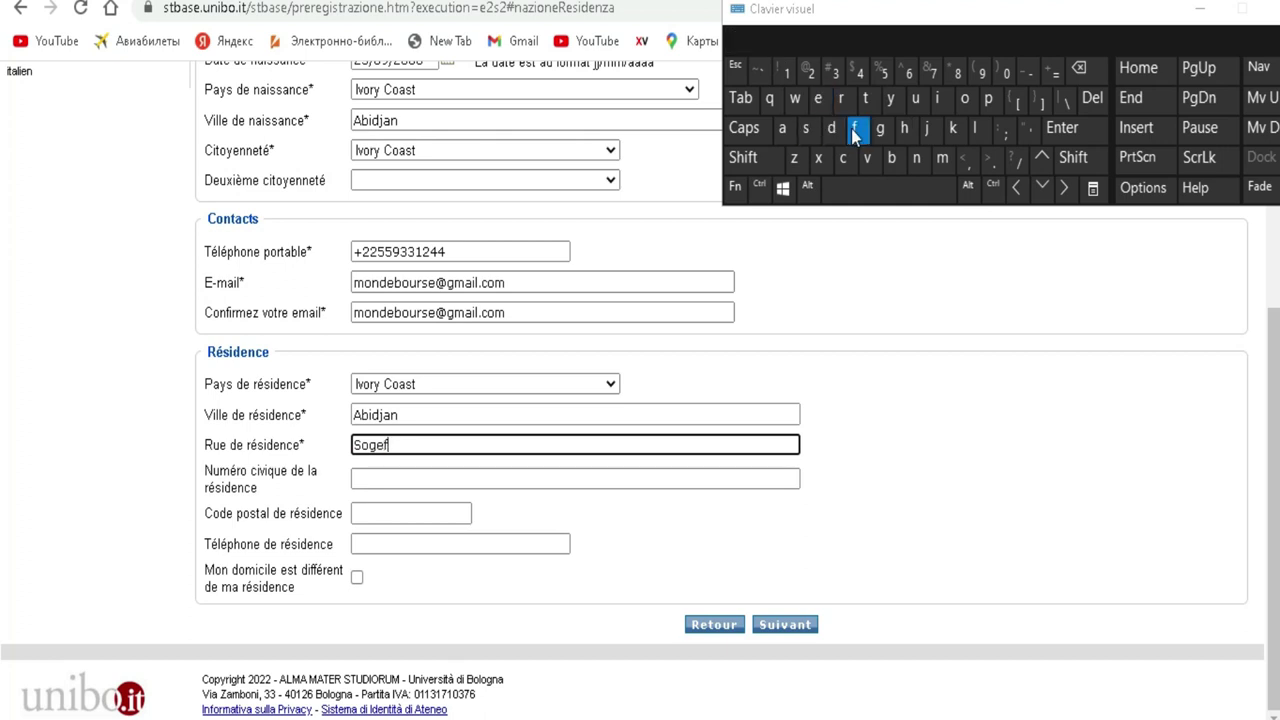
click(937, 99)
click(784, 130)
click(818, 74)
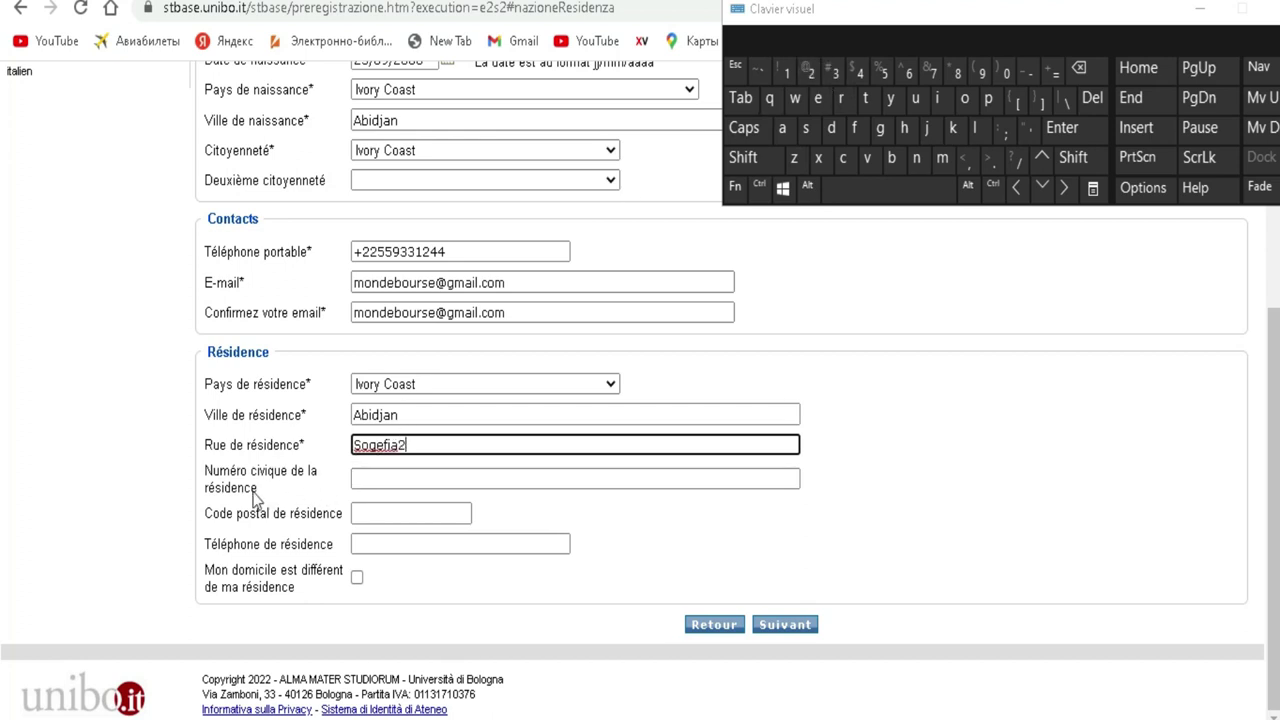
Step: Enter the applicant's house number in the residence section and leave the postal code empty
click(385, 480)
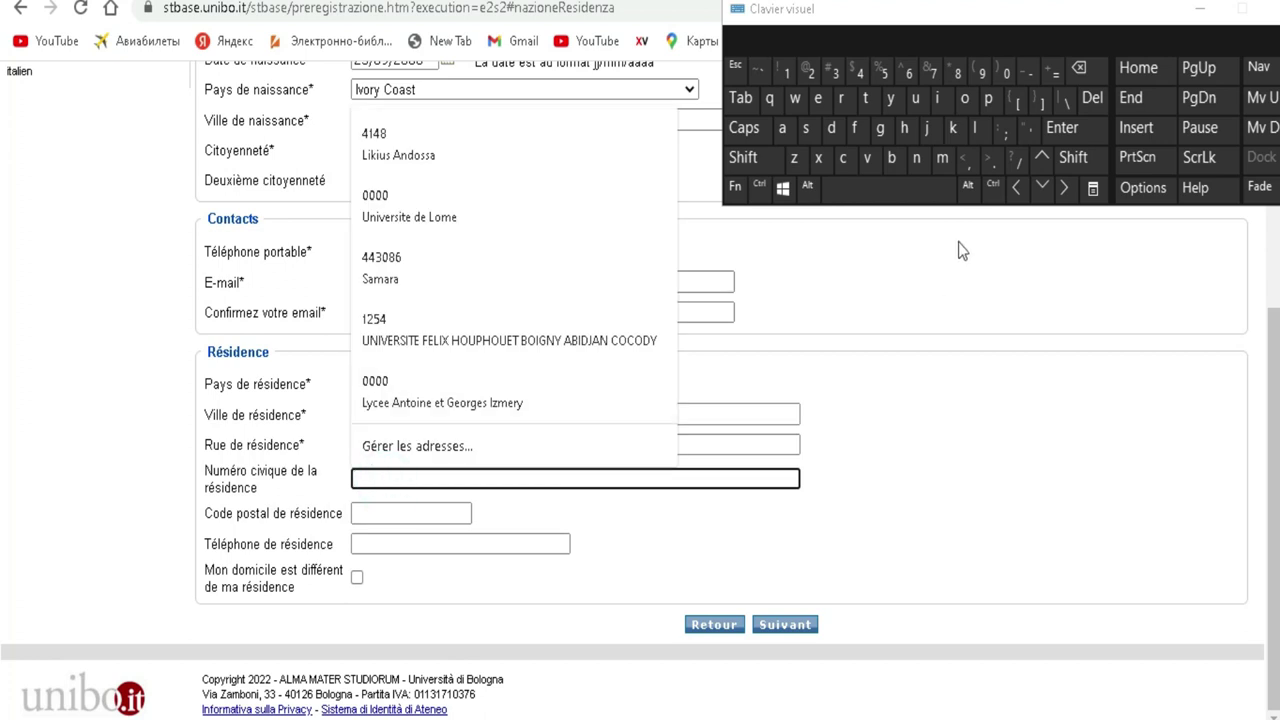
click(857, 82)
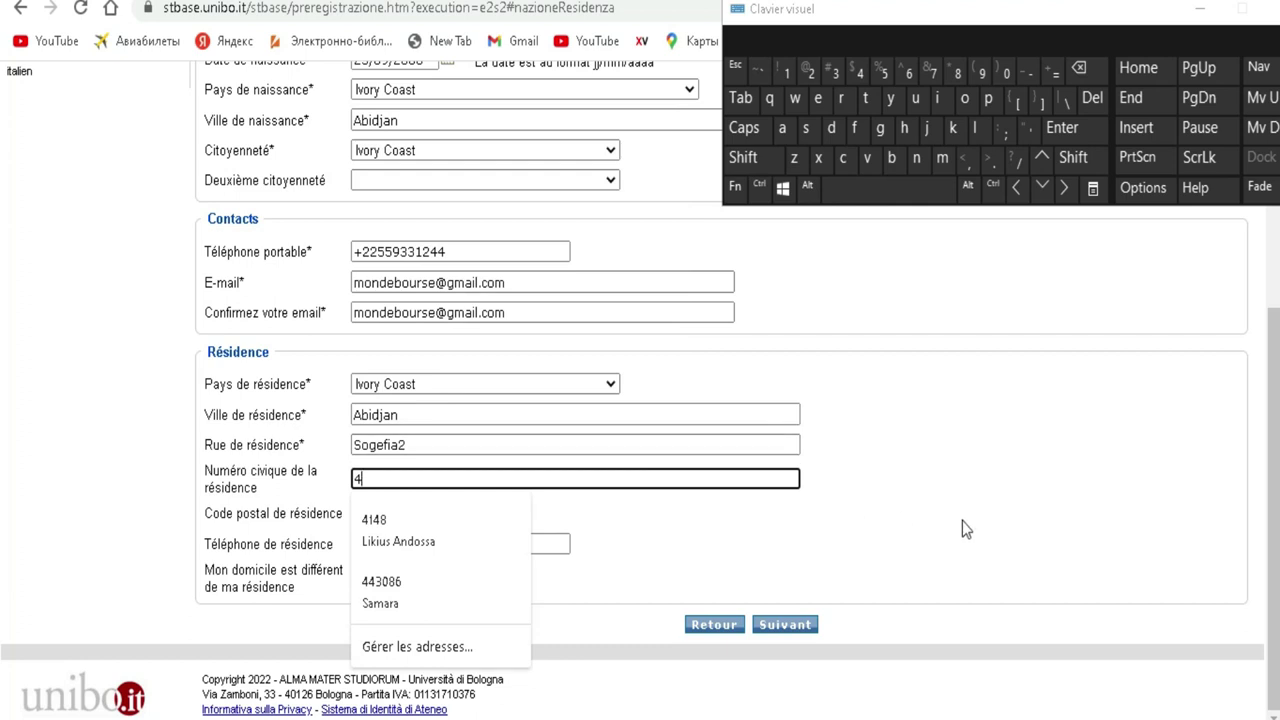
click(931, 447)
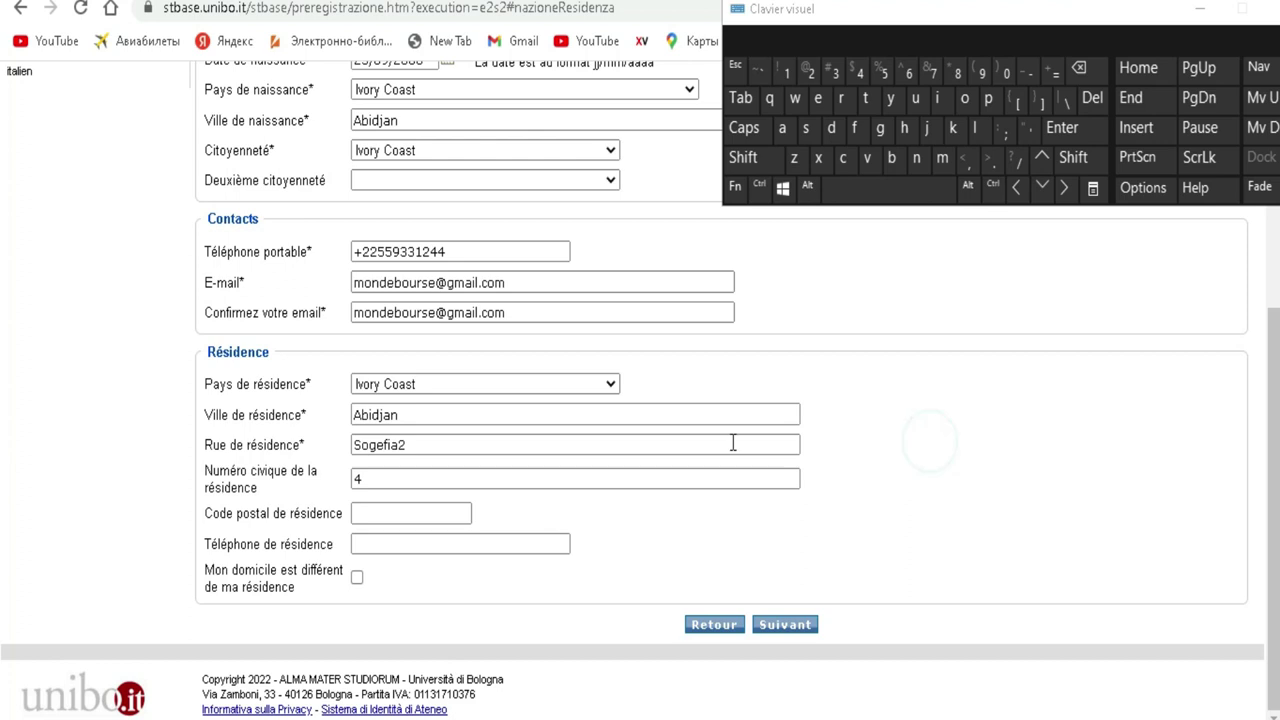
click(385, 514)
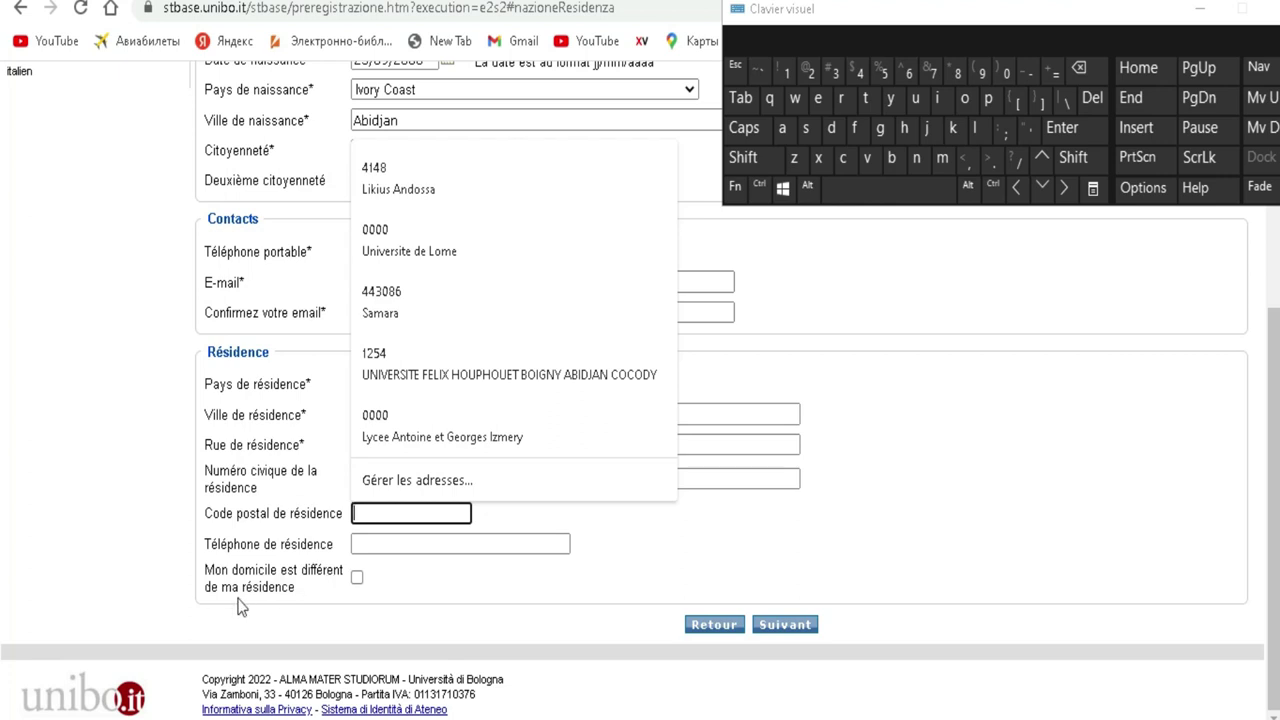
click(1044, 436)
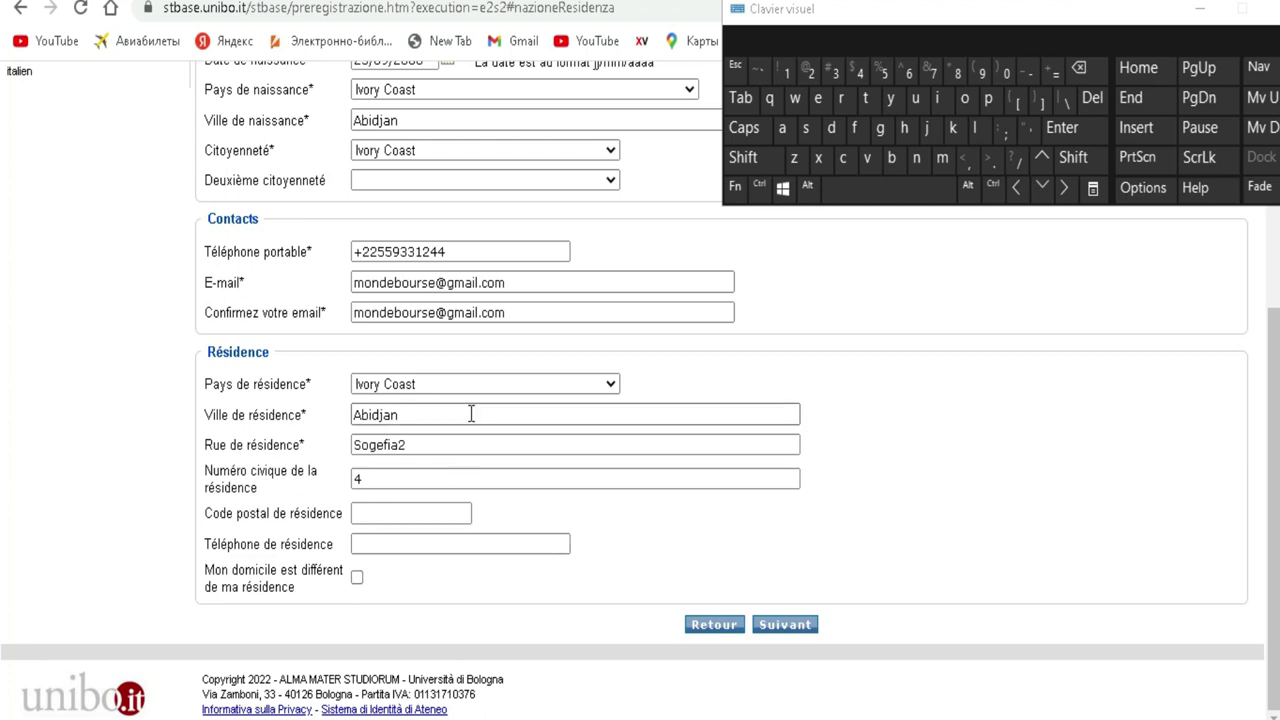
click(356, 578)
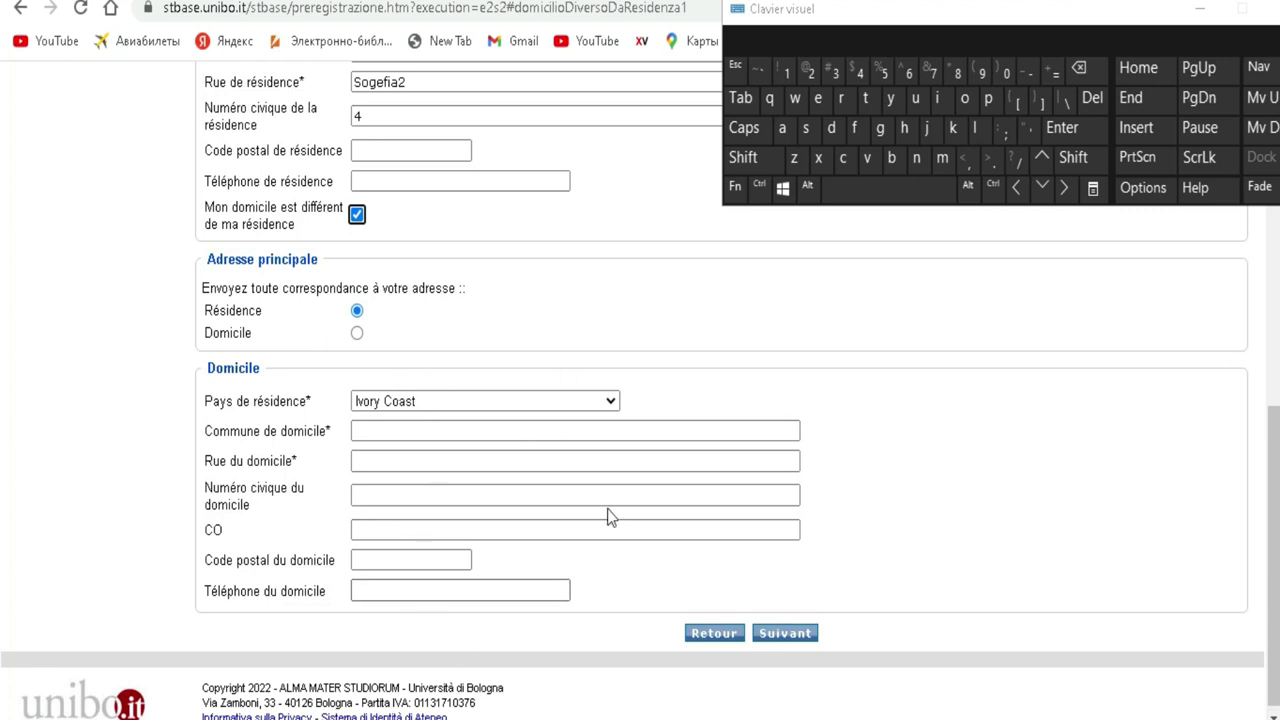
click(357, 334)
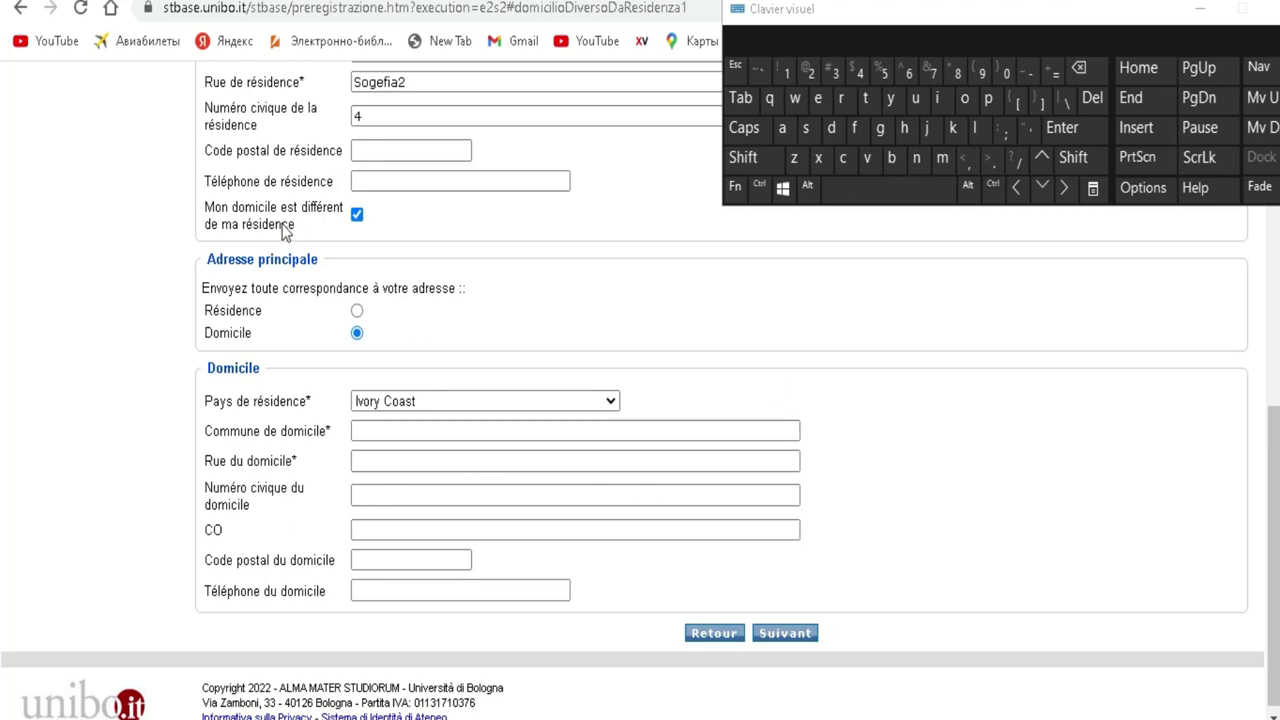
click(357, 313)
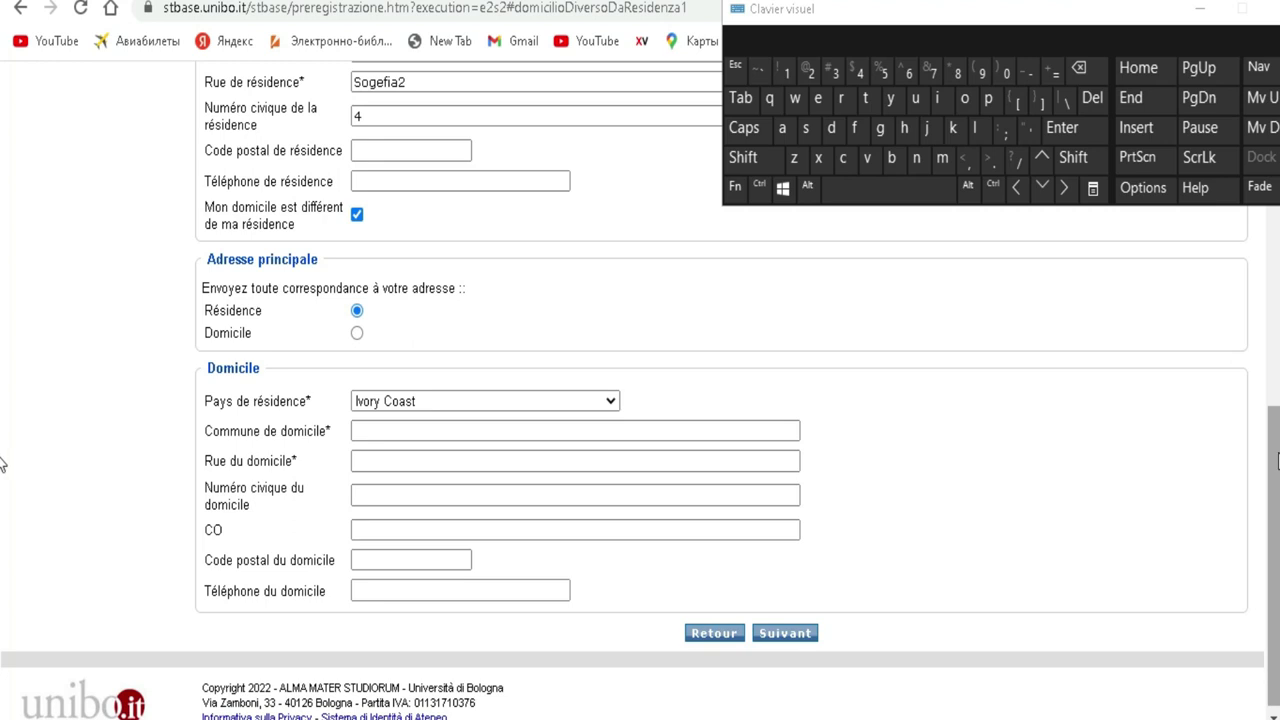
scroll(4, 468, up, 4)
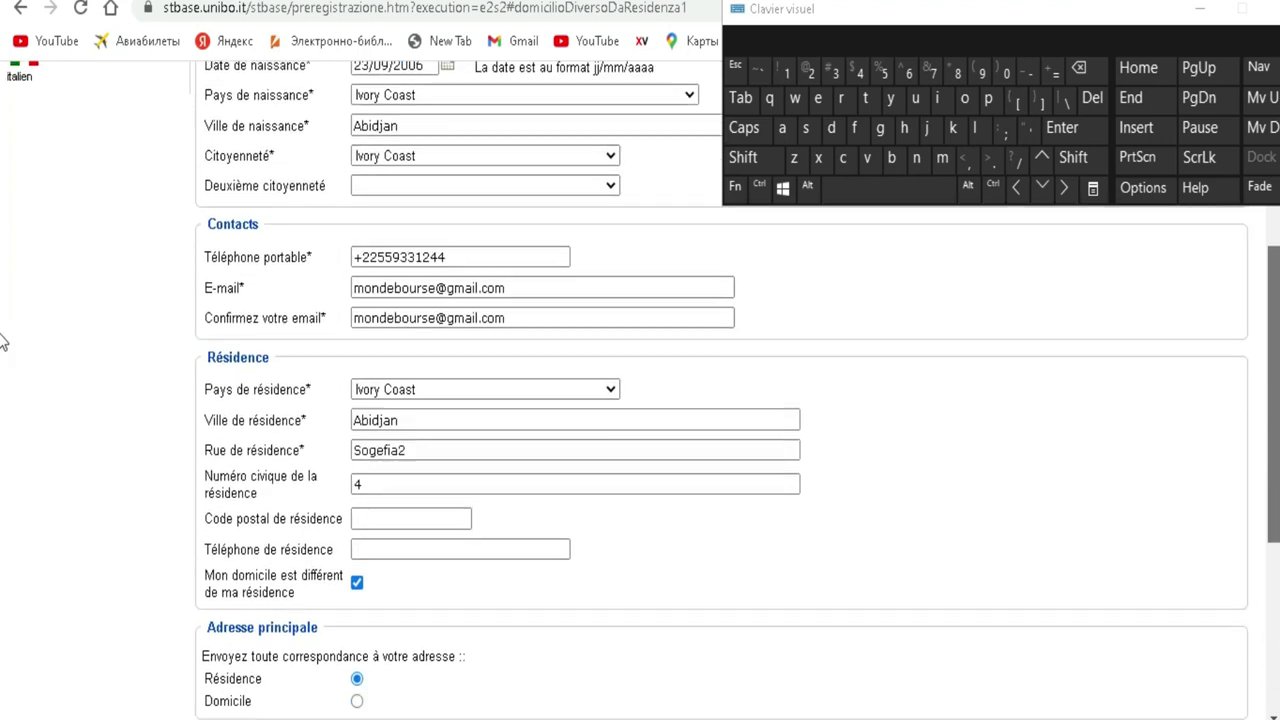
scroll(5, 472, down, 4)
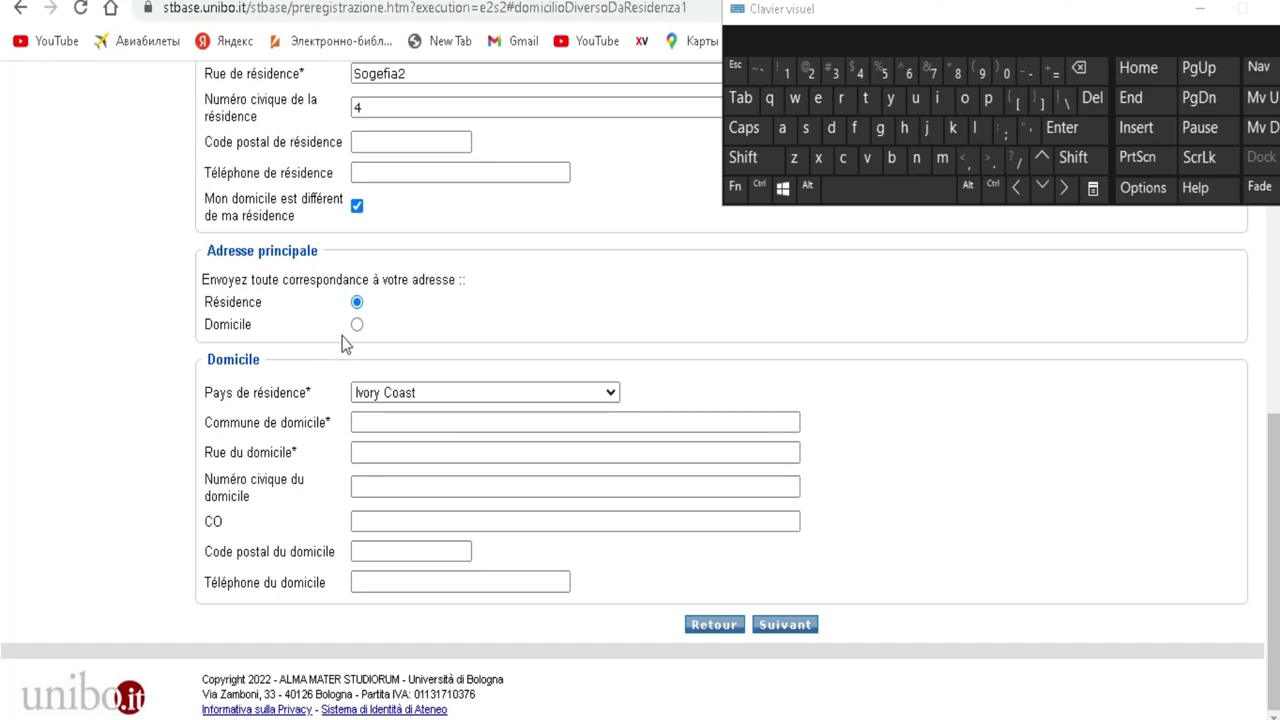
click(356, 210)
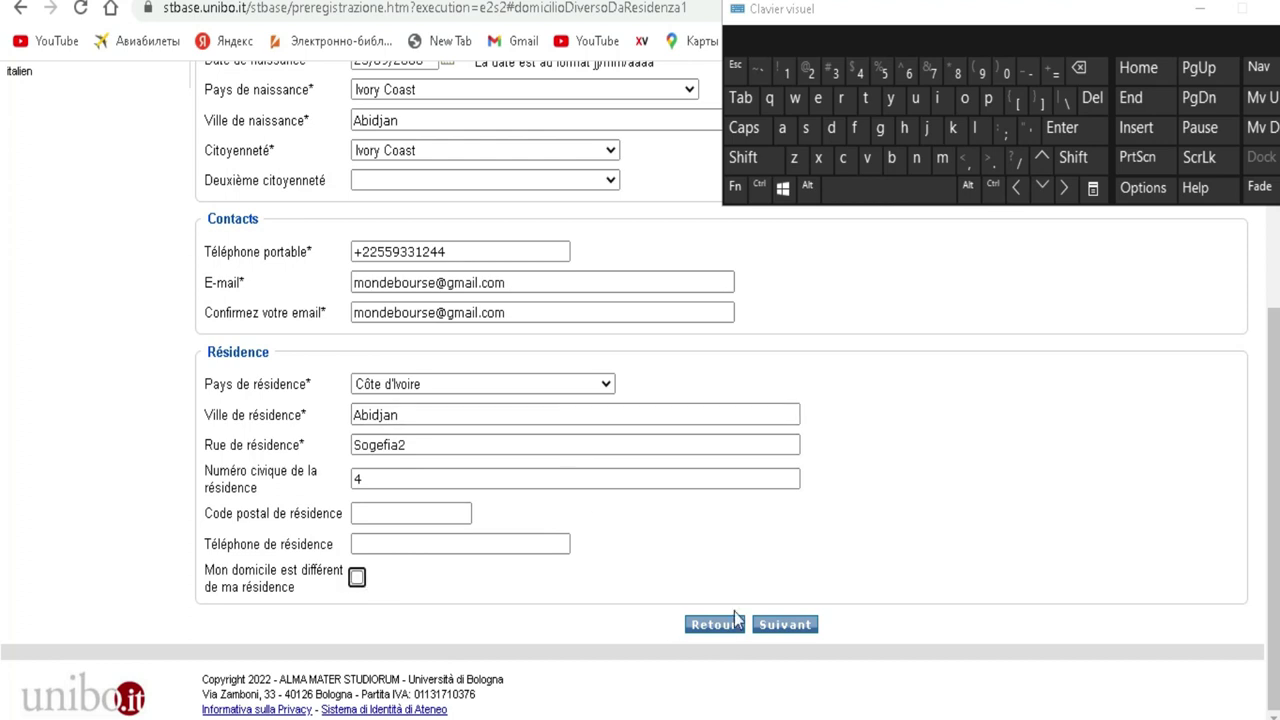
Step: Enter the applicant's family name in the personal data section and submit the form
scroll(3, 440, up, 3)
scroll(3, 315, down, 3)
scroll(3, 340, up, 2)
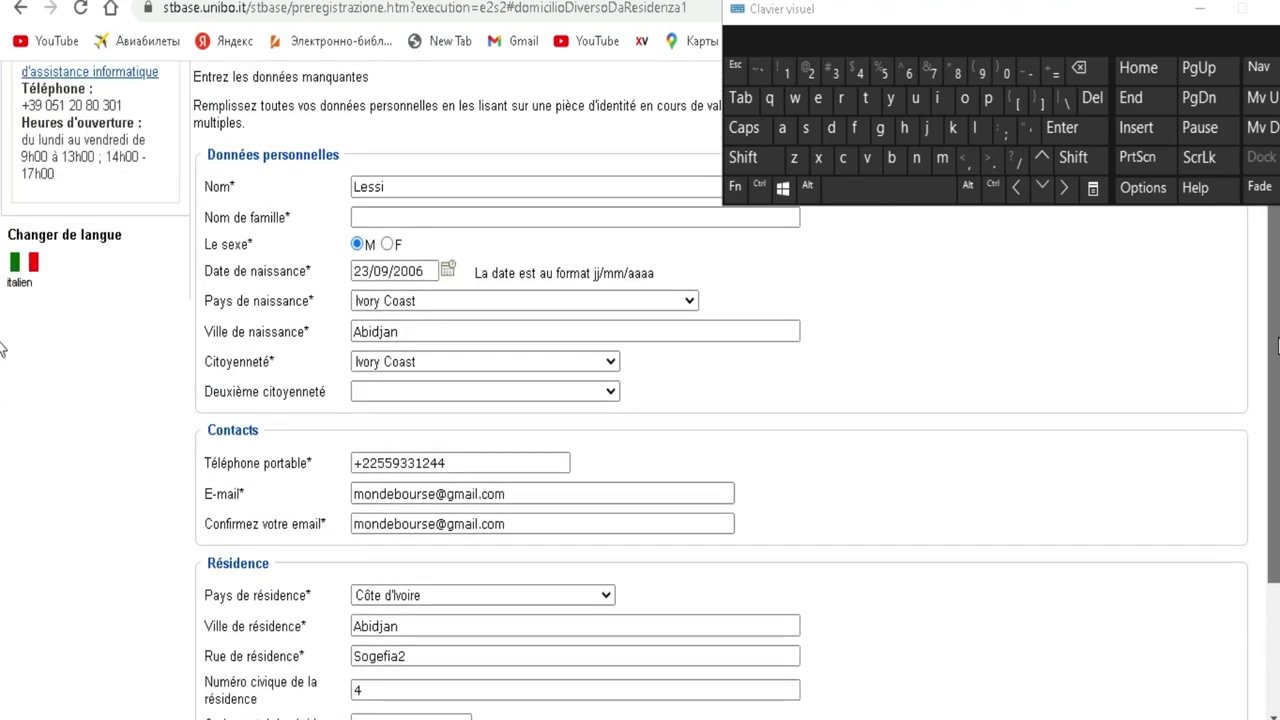
click(402, 218)
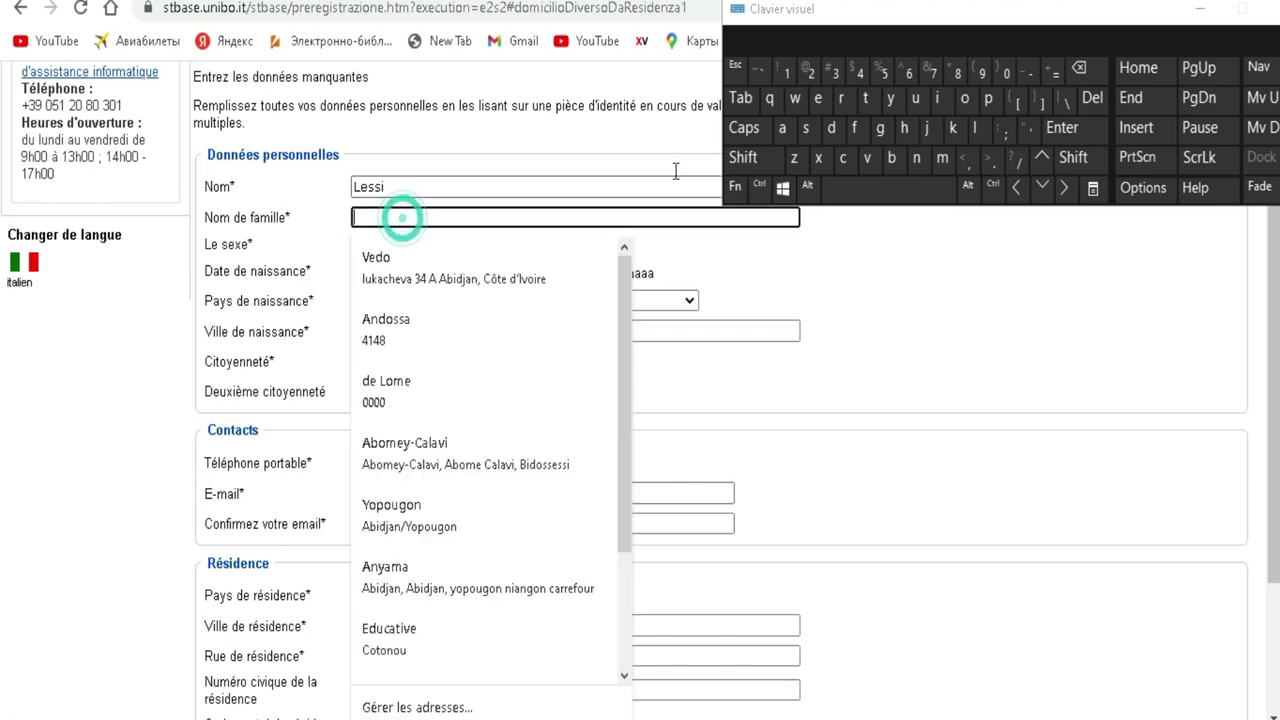
click(890, 158)
click(818, 98)
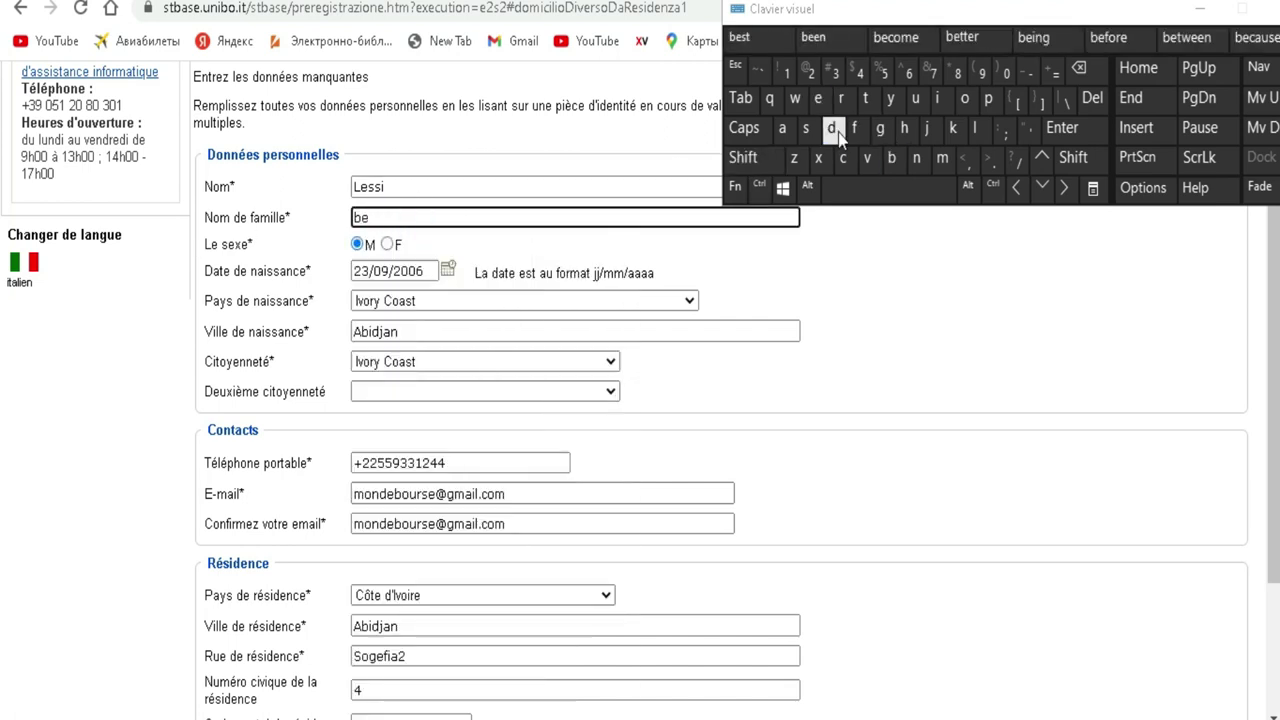
click(835, 130)
click(966, 98)
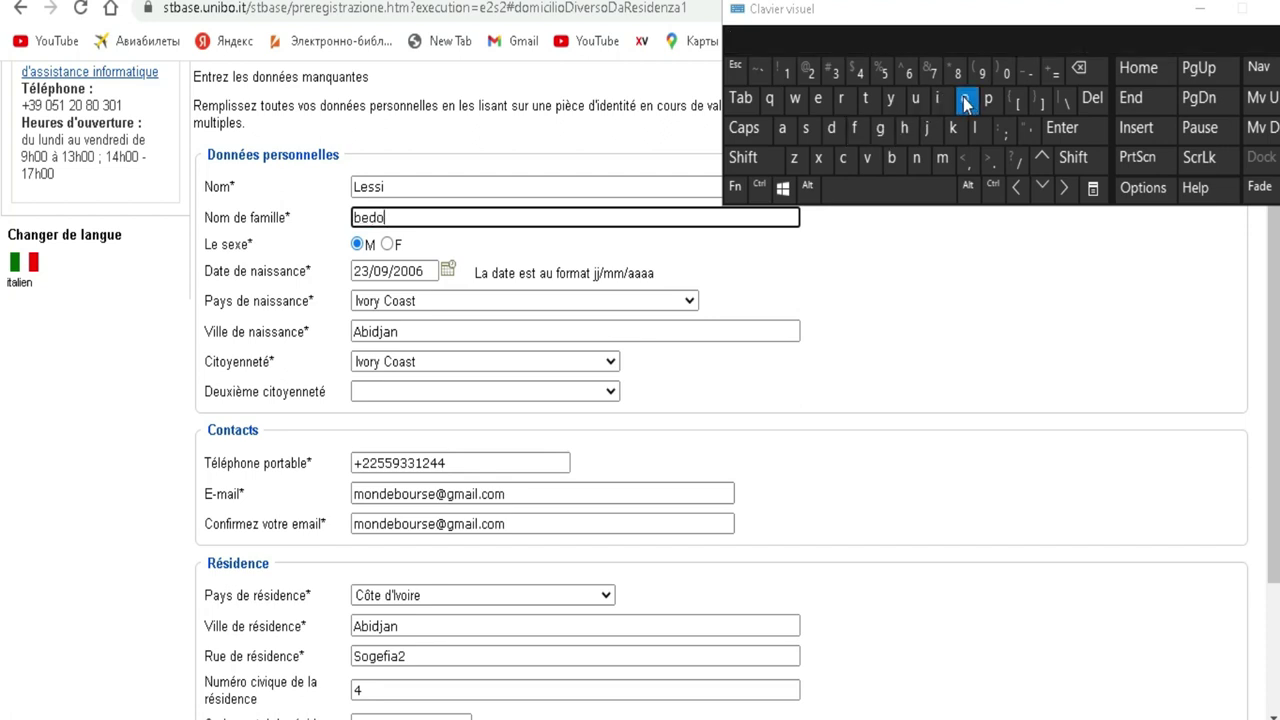
click(805, 133)
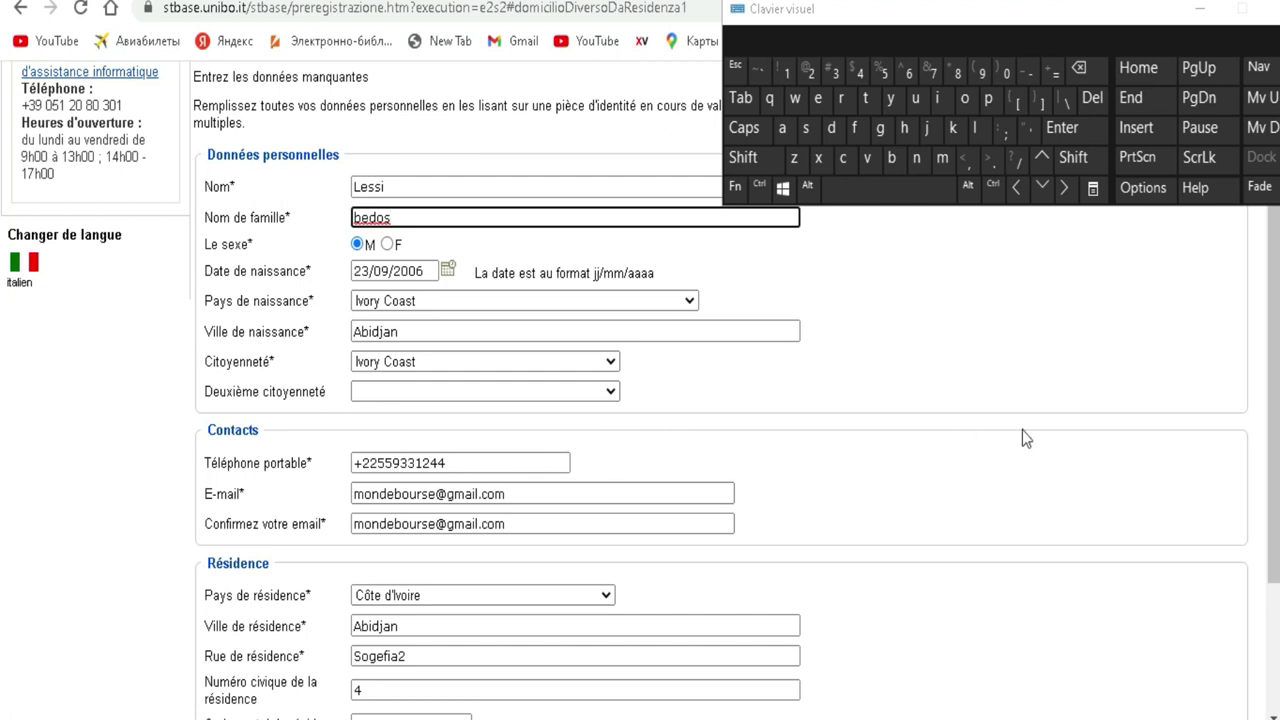
scroll(4, 480, down, 3)
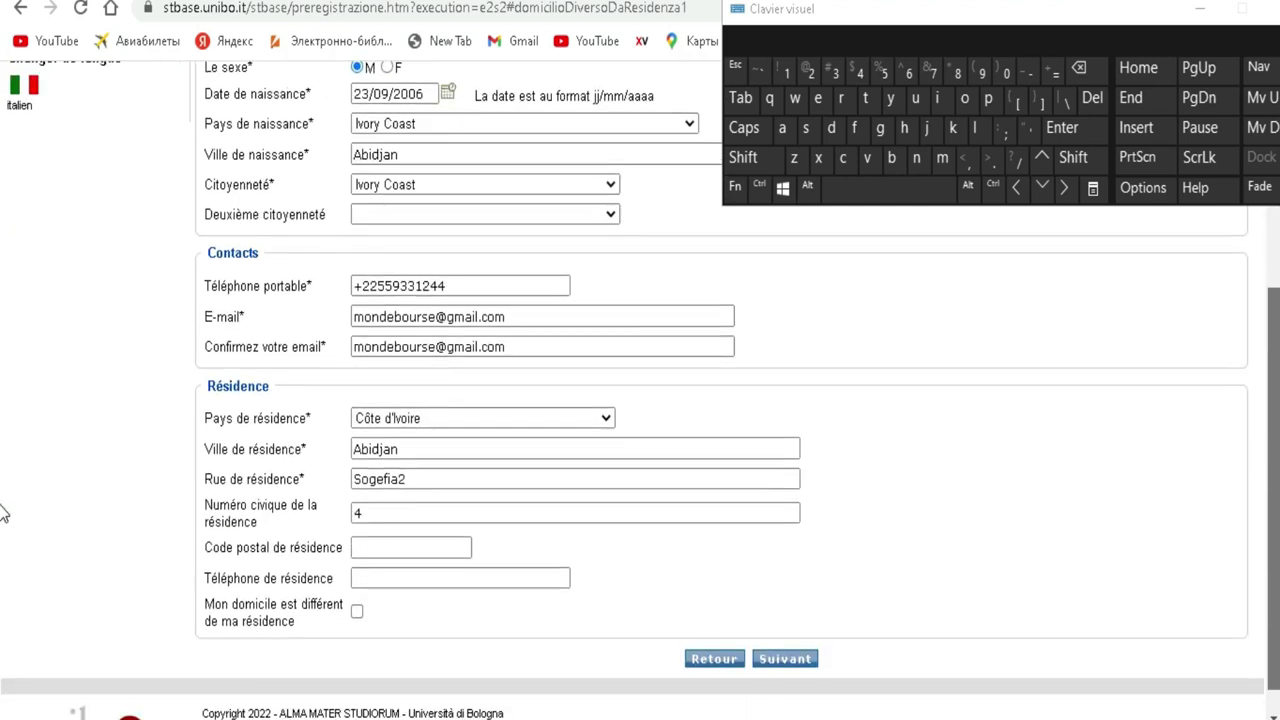
click(788, 659)
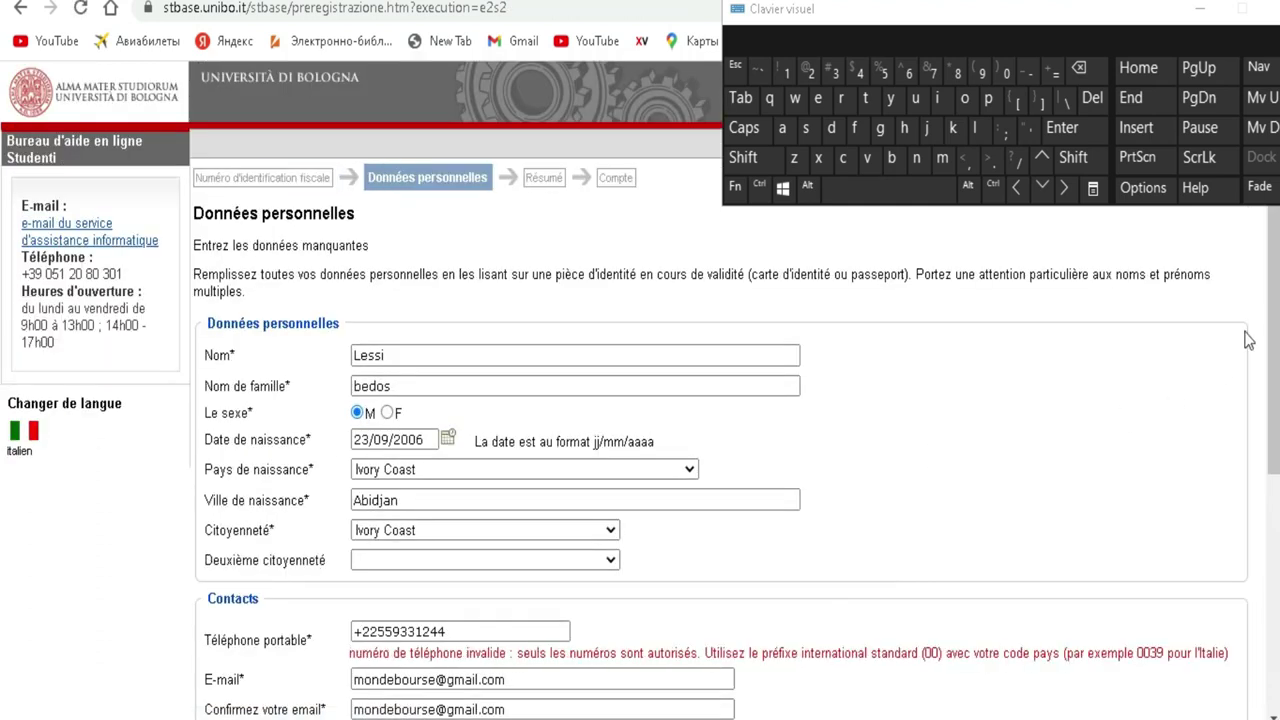
Step: Replace the plus sign of the mobile phone number with the international prefix 00 and resubmit the form
scroll(1272, 340, down, 2)
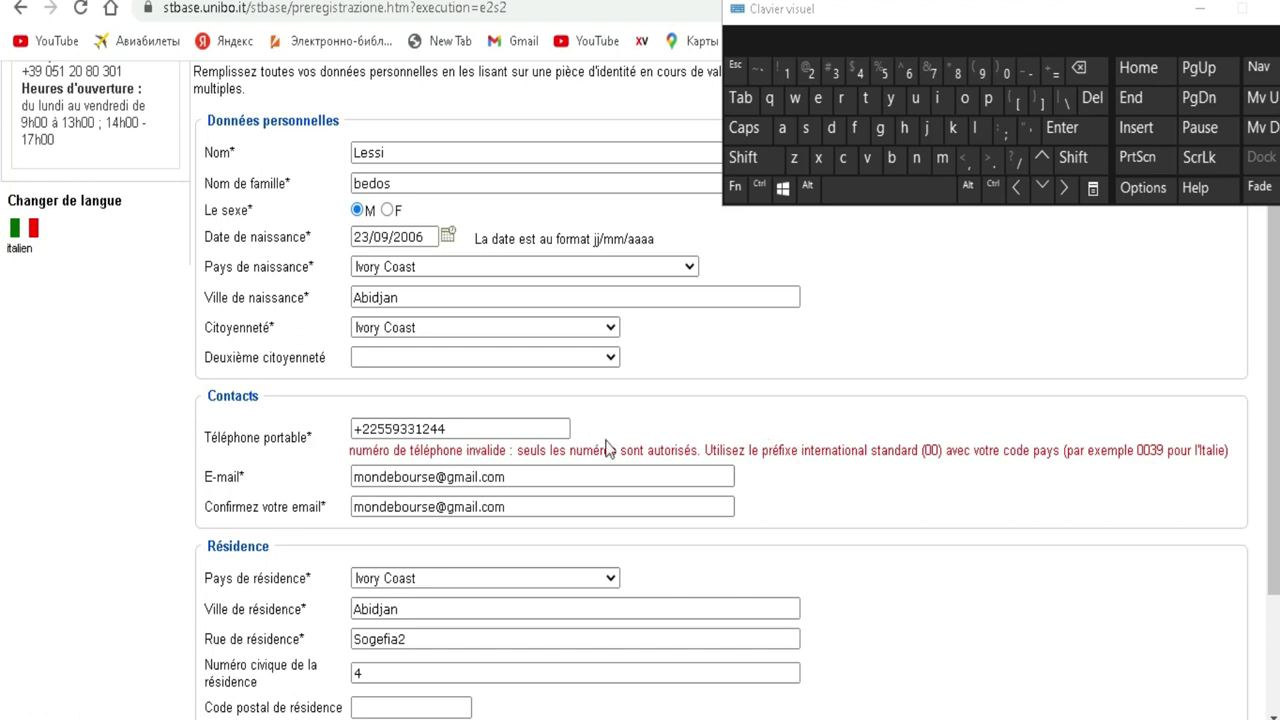
click(359, 428)
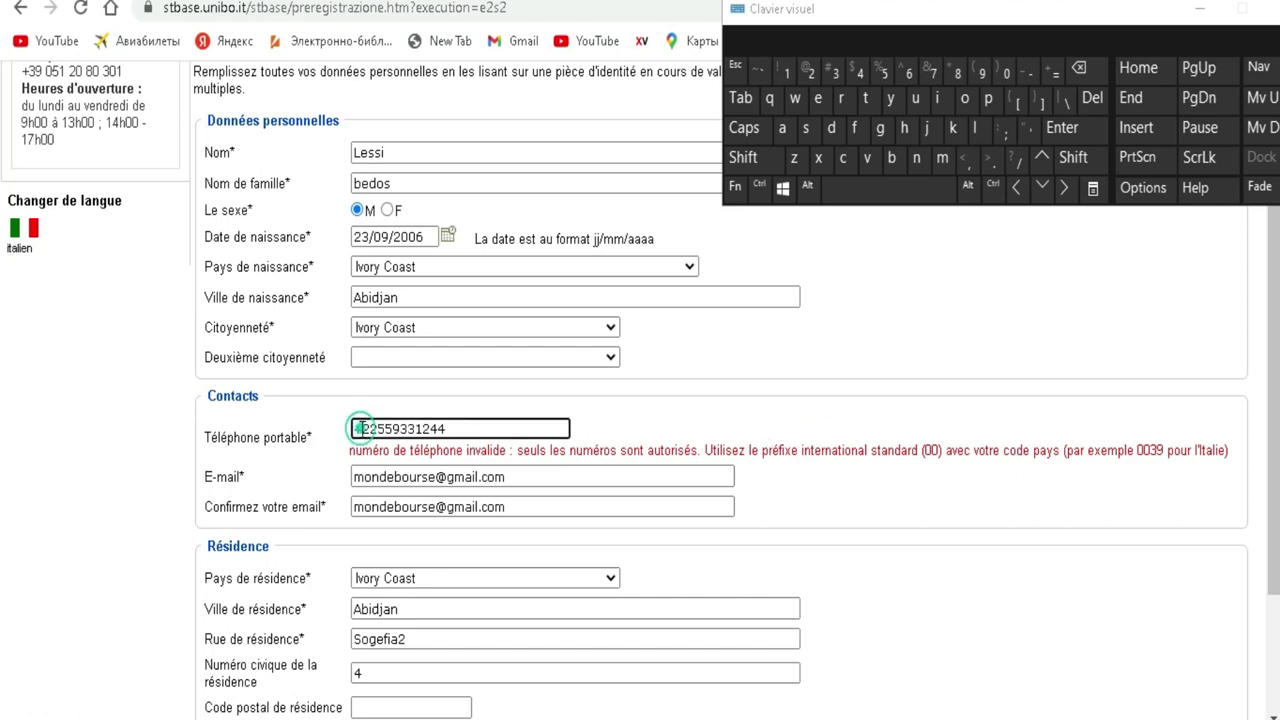
click(1082, 74)
click(1007, 73)
click(1007, 73)
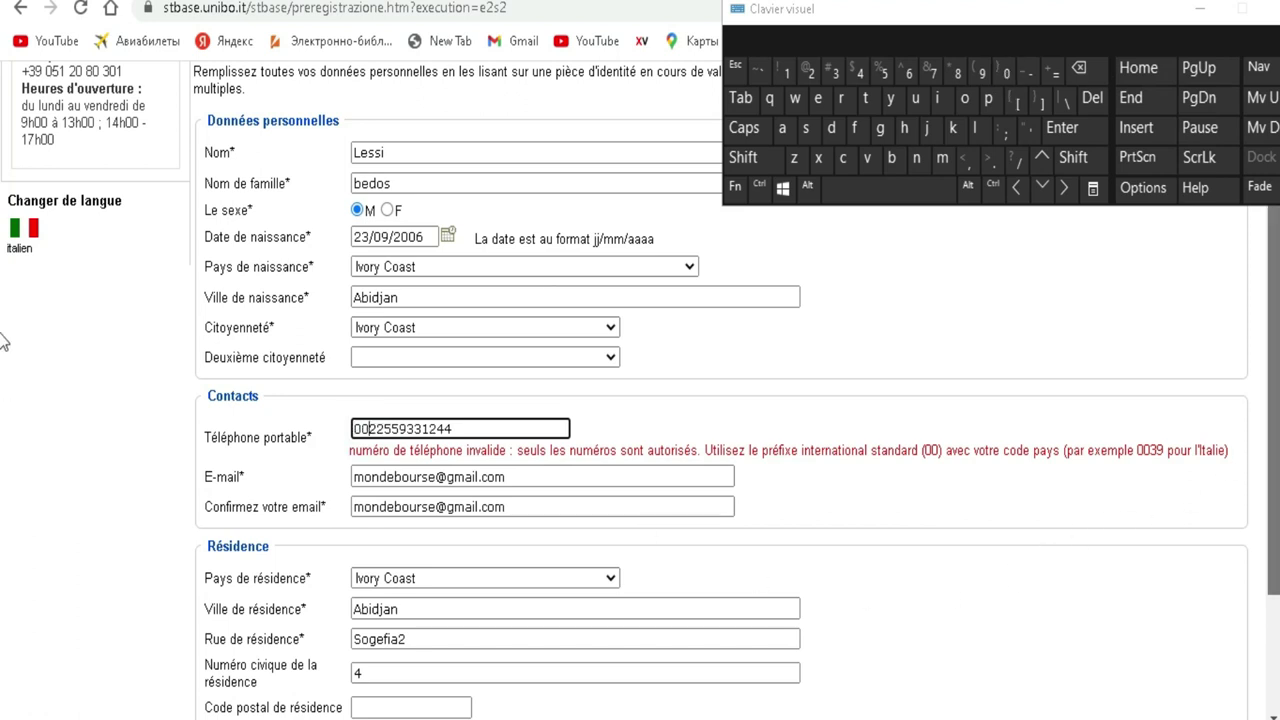
scroll(6, 415, down, 2)
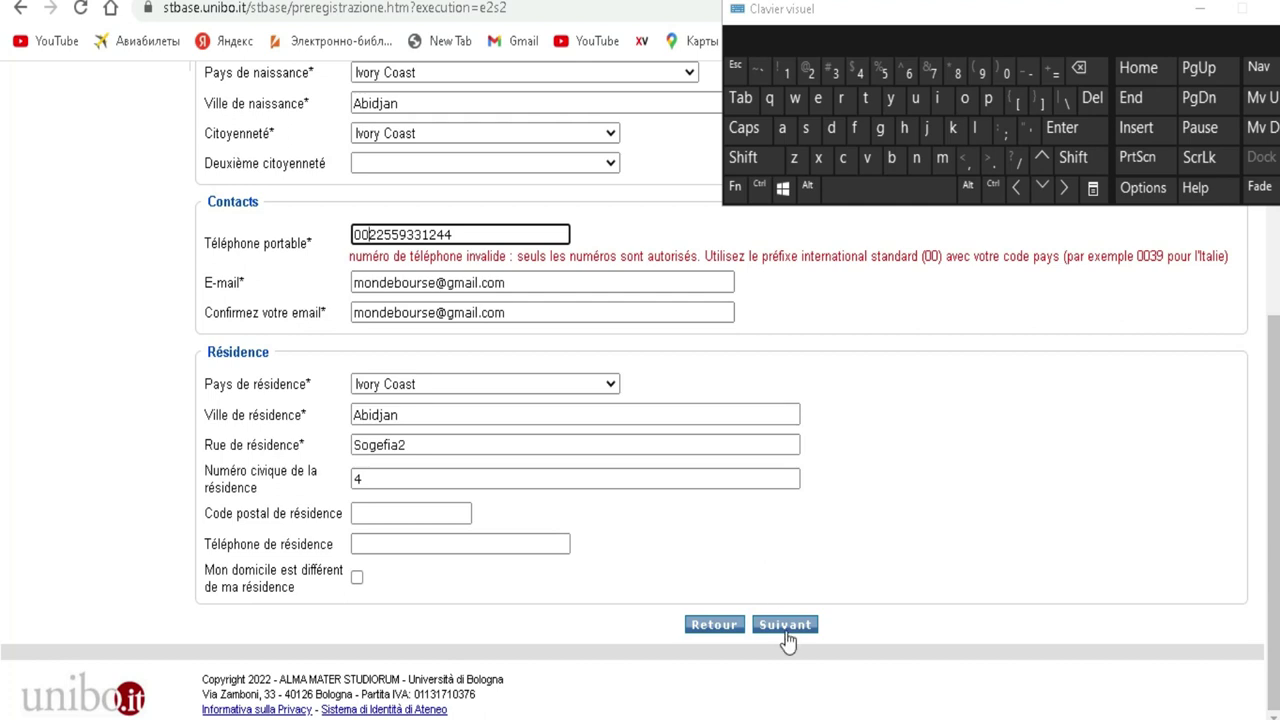
click(786, 626)
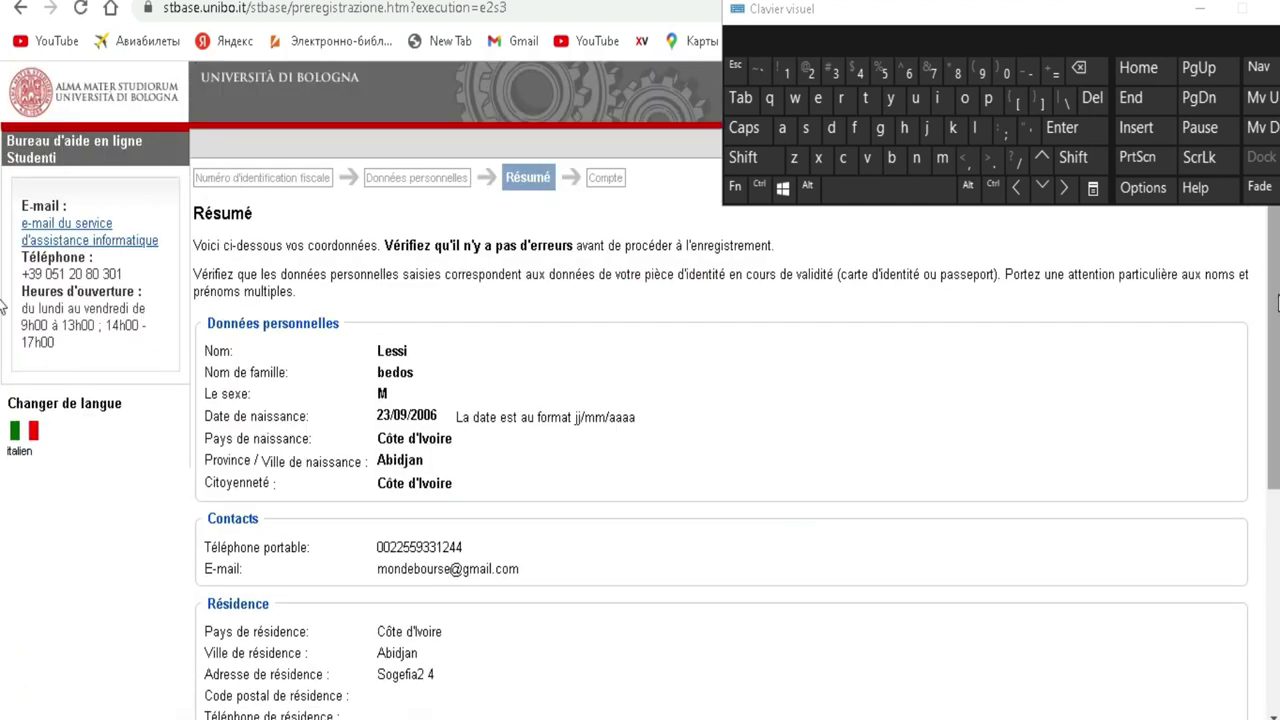
Step: Enter the verification code from the image below the summary and submit the registration
scroll(5, 385, down, 3)
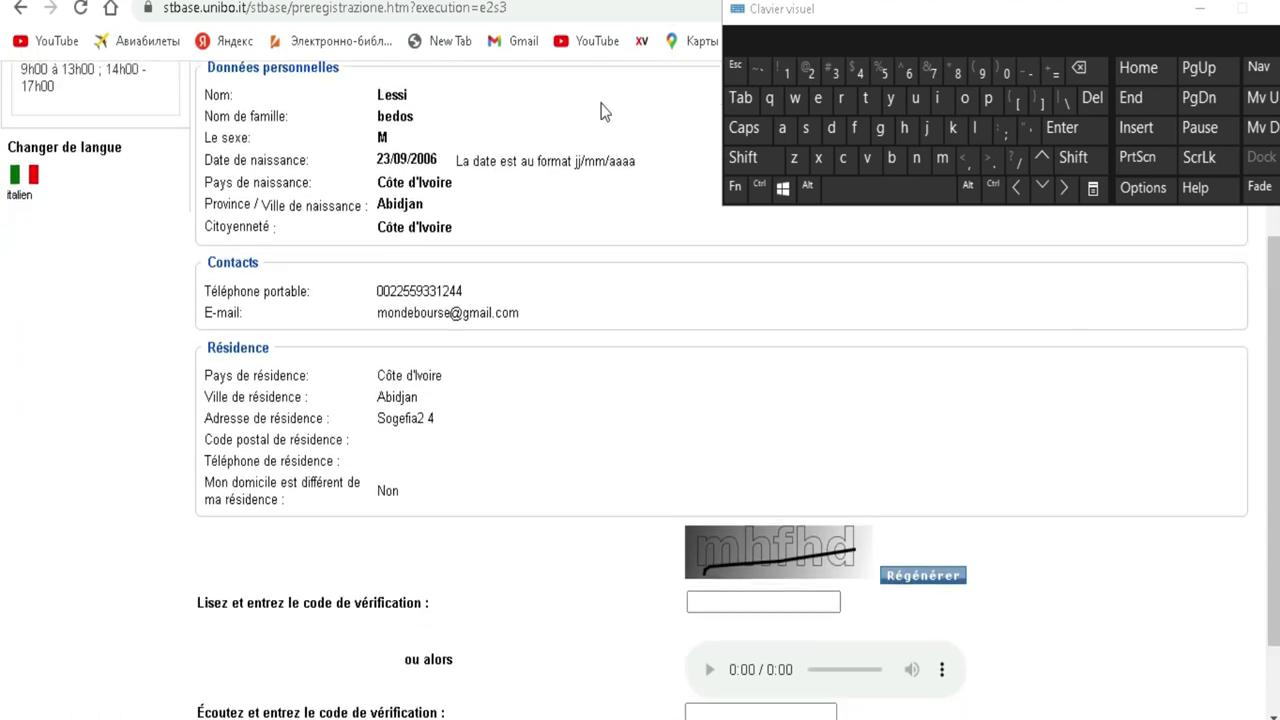
click(750, 601)
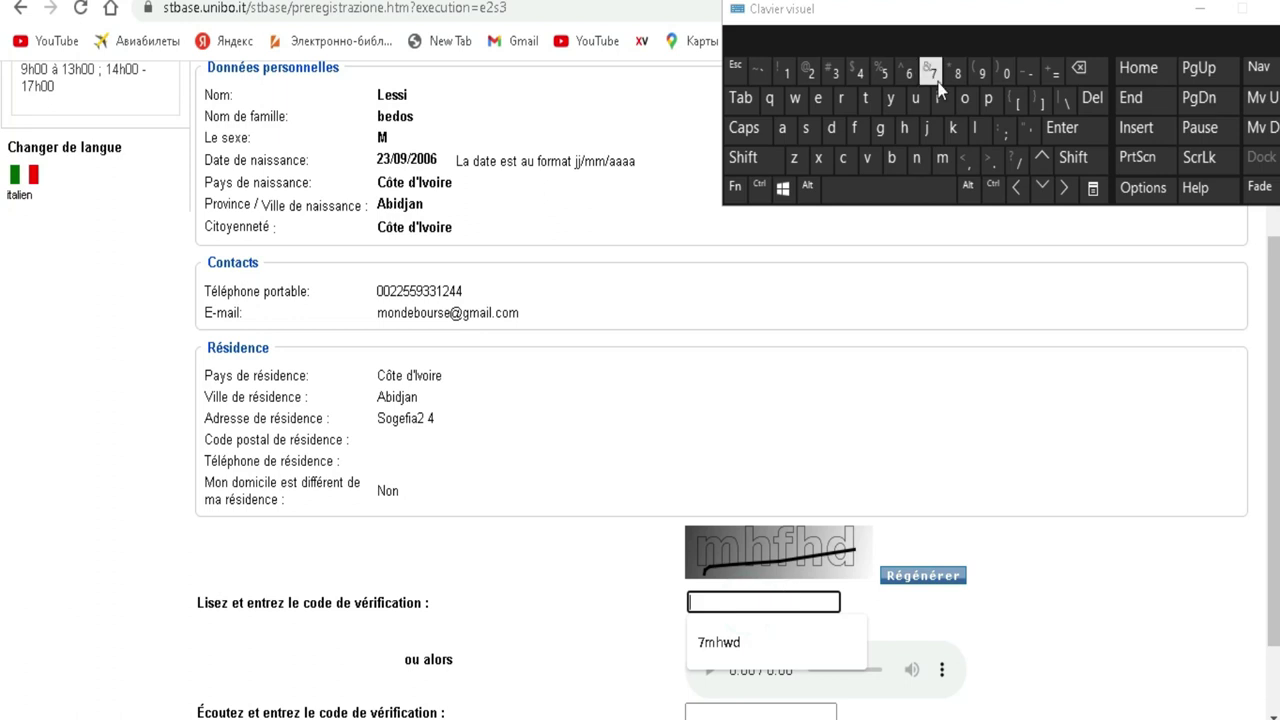
click(942, 157)
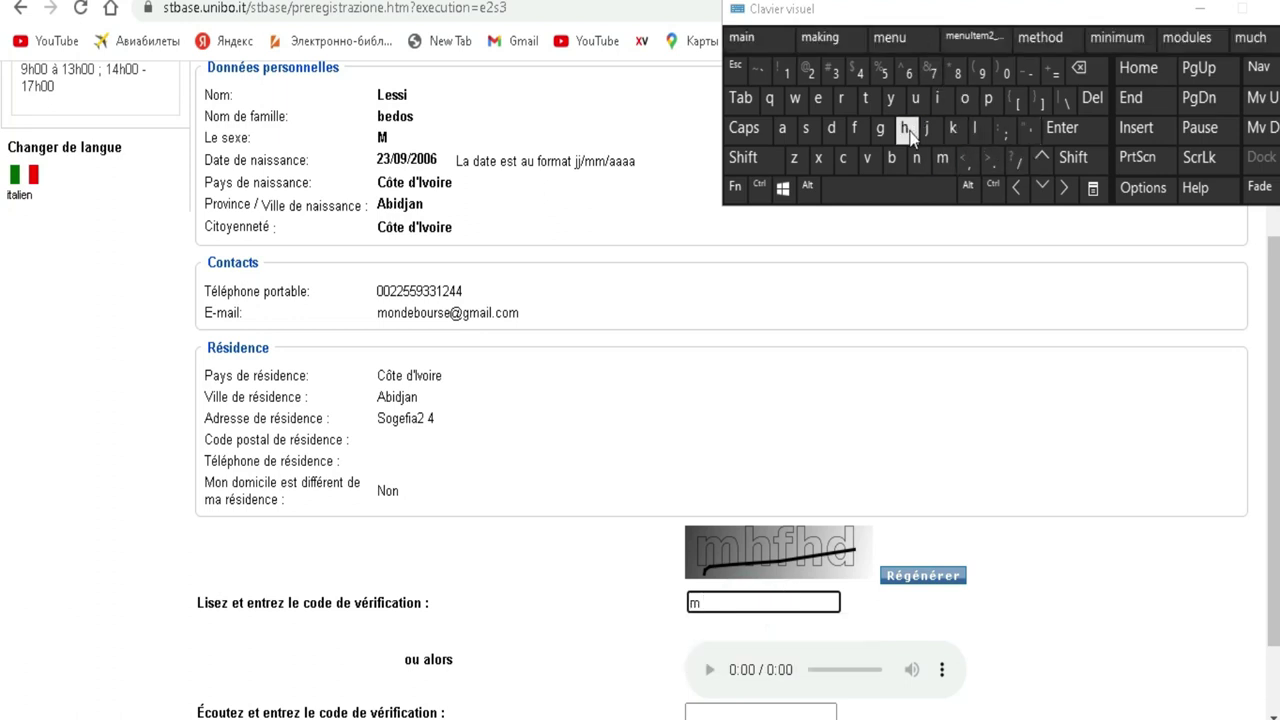
click(906, 130)
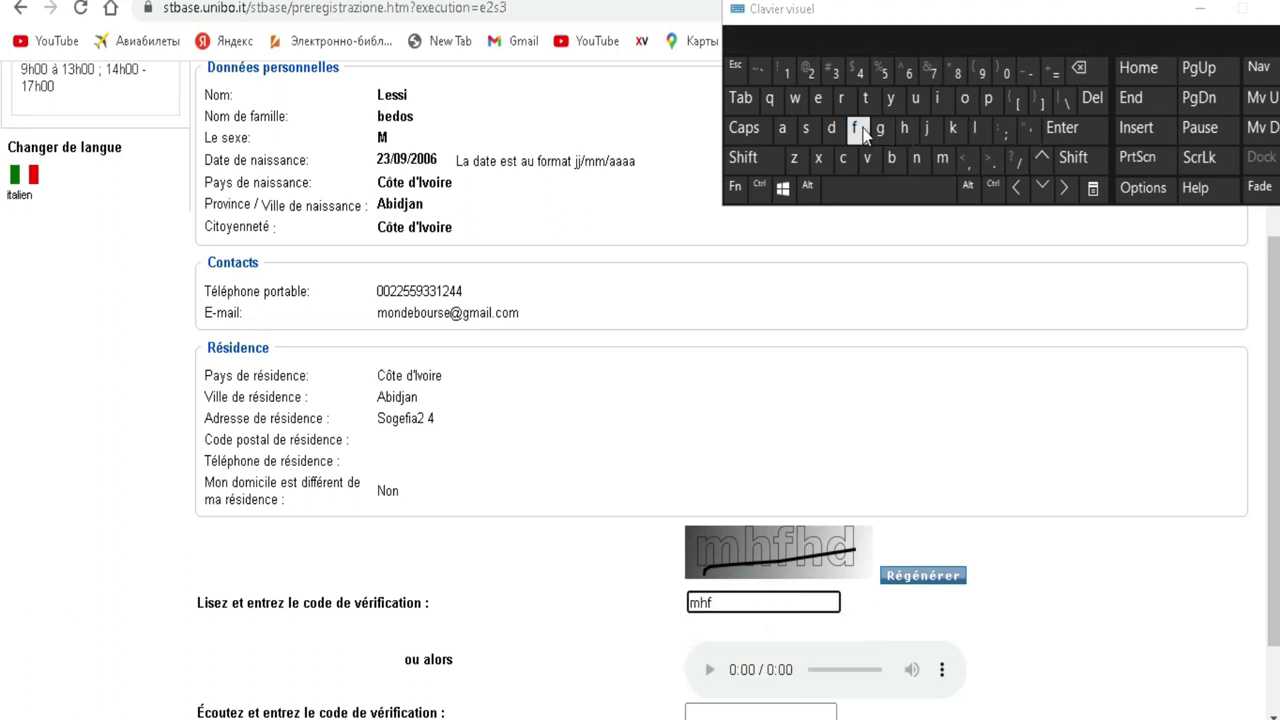
click(830, 127)
scroll(885, 646, down, 2)
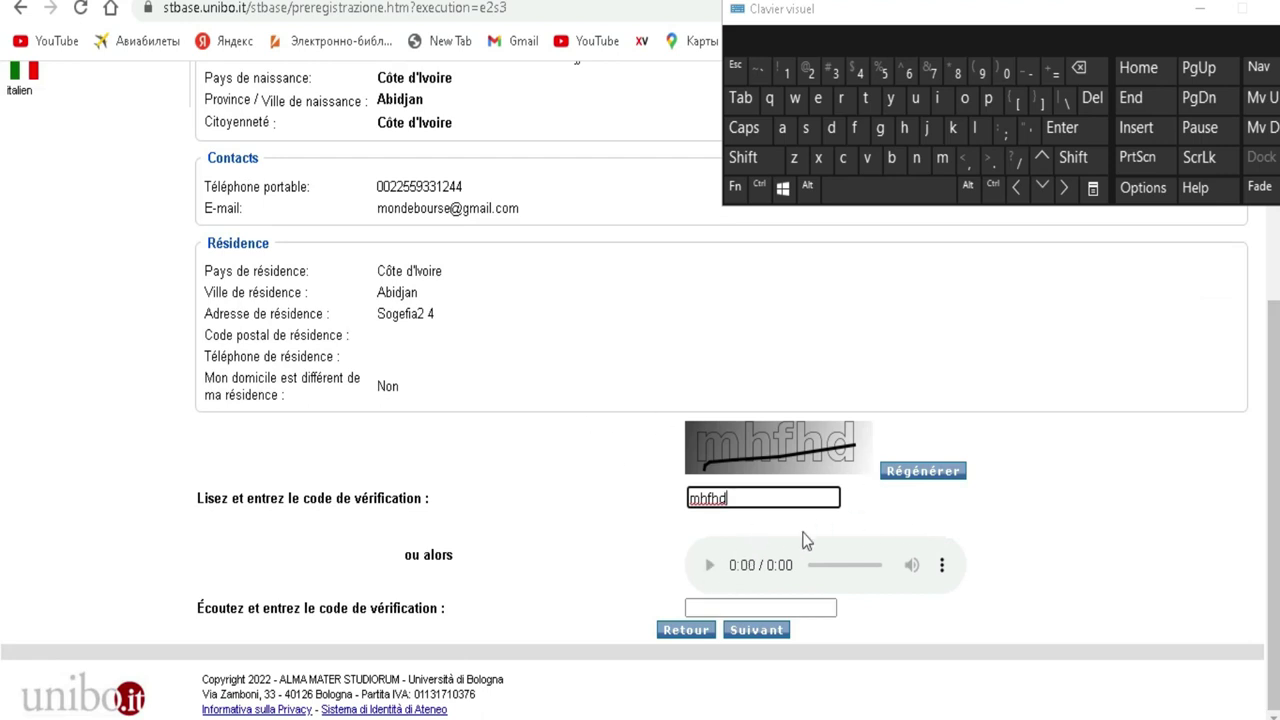
click(760, 634)
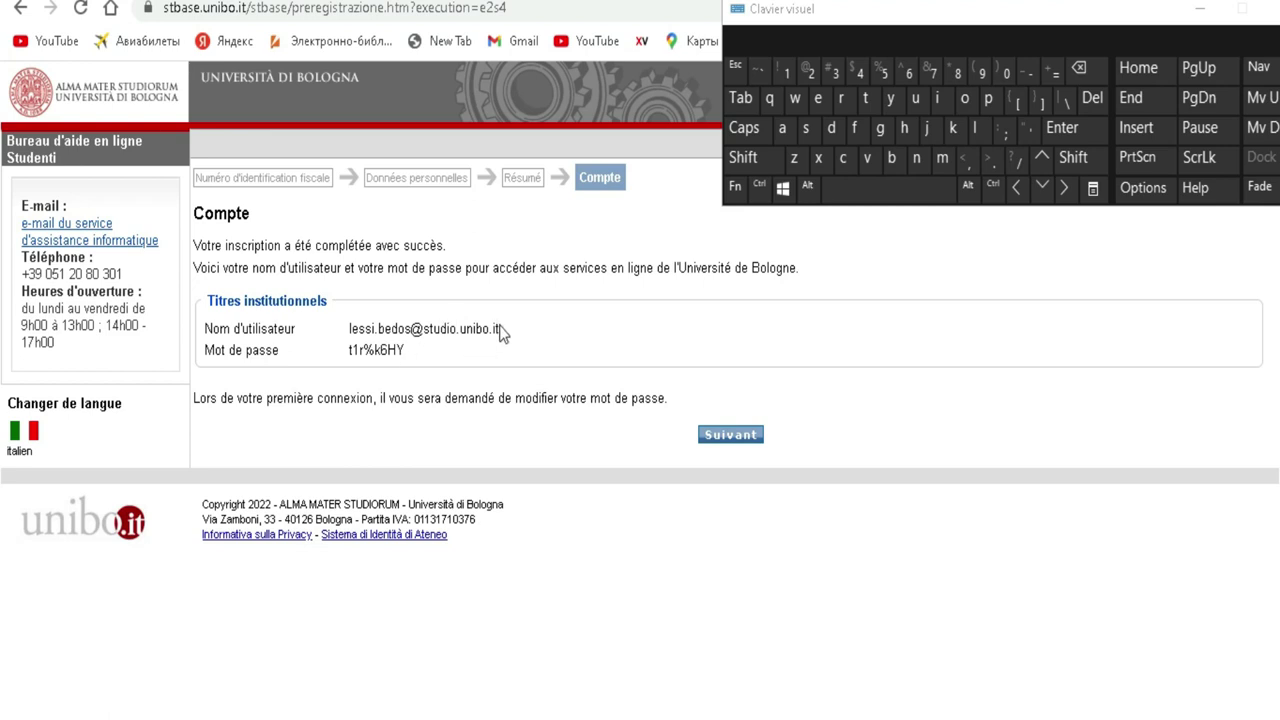
Step: Examine the issued institutional username and password on the account page
drag(501, 329, 347, 329)
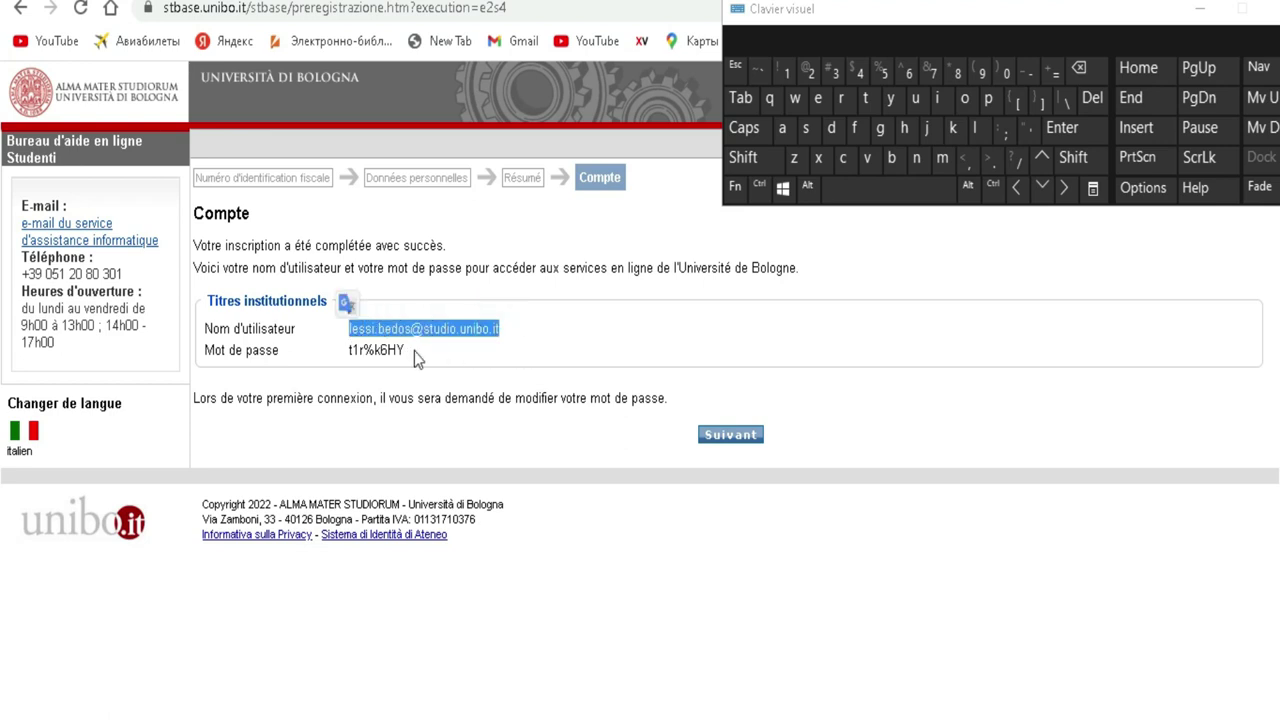
drag(410, 357, 343, 338)
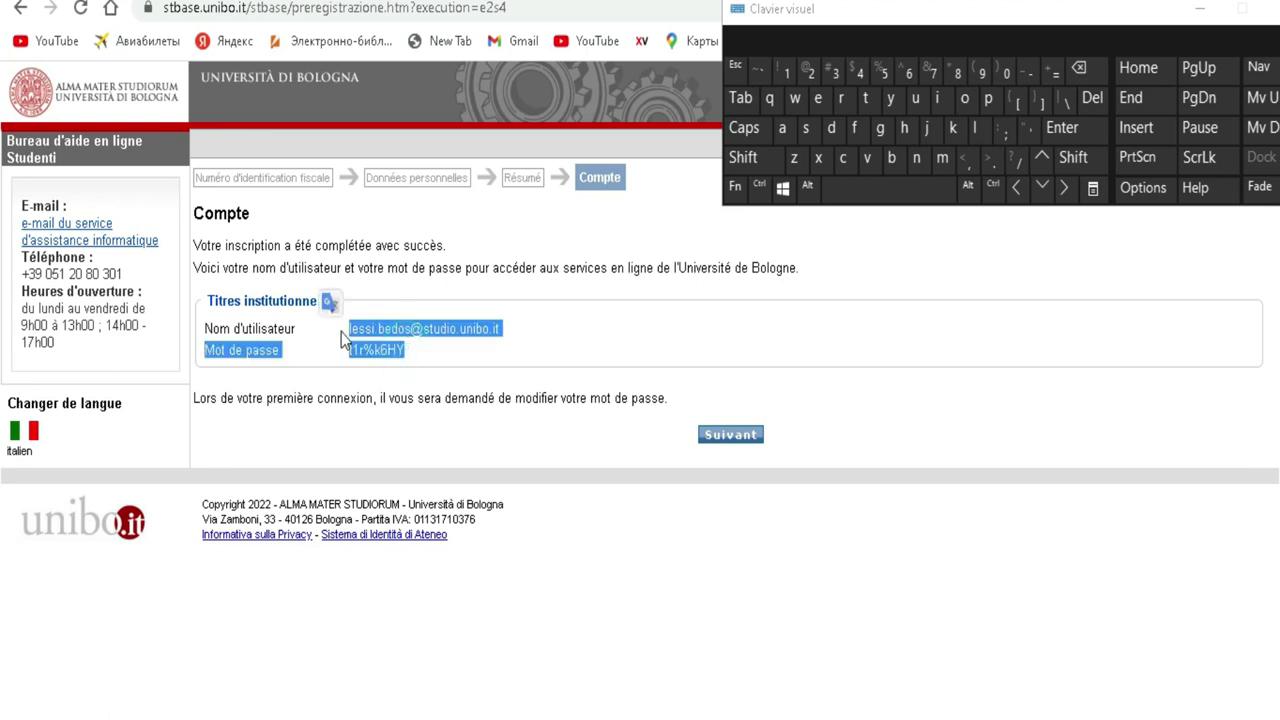
click(567, 648)
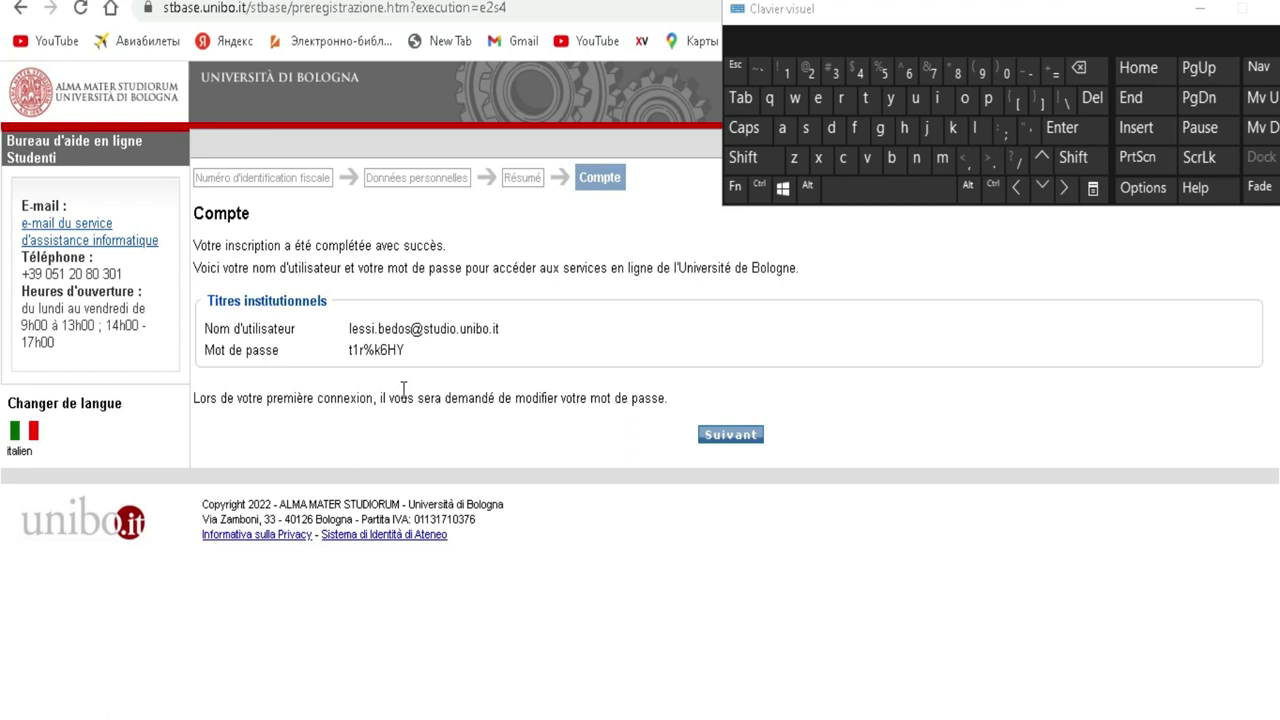
Step: Continue from the account page to Studenti Online and open its login page
click(706, 428)
click(731, 438)
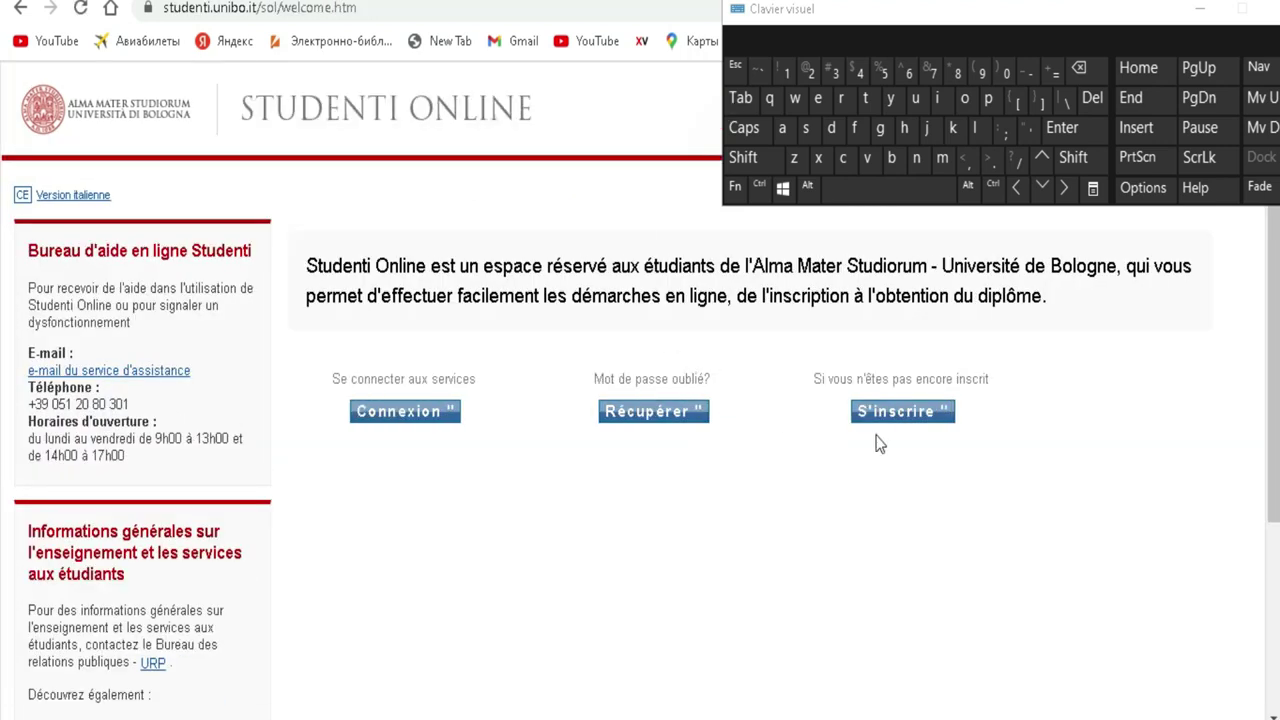
click(425, 413)
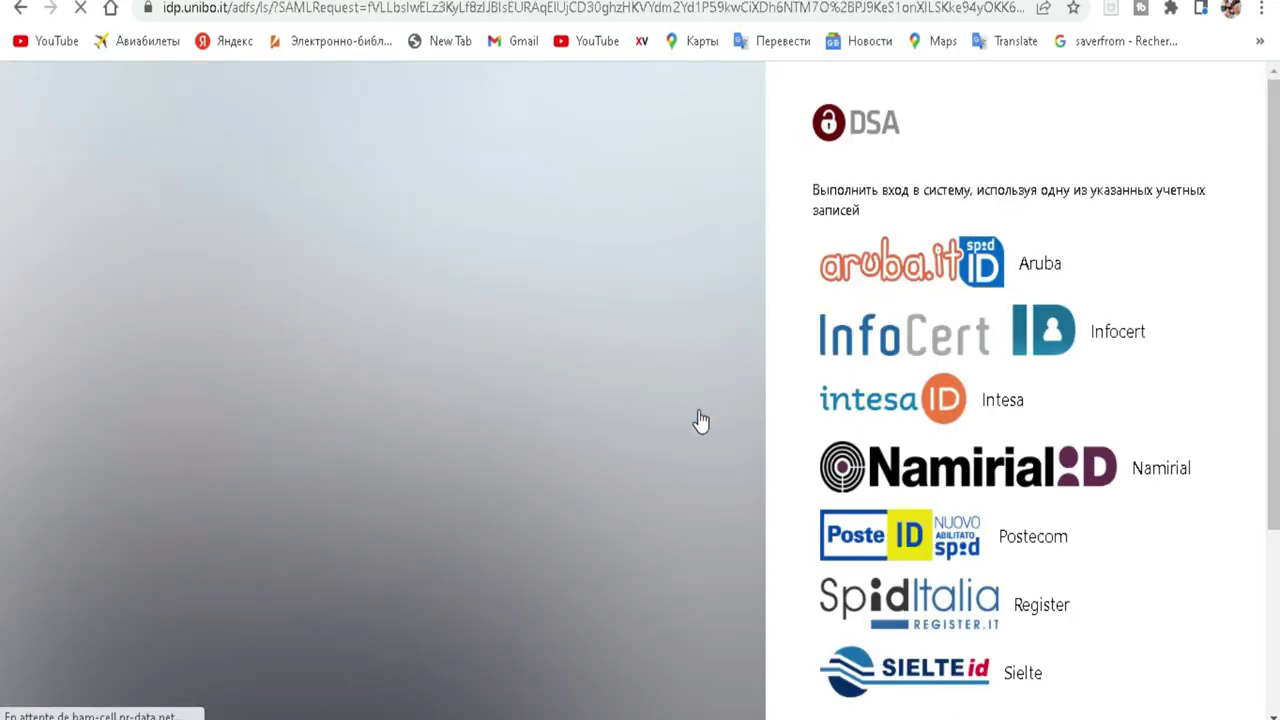
Step: Switch to a second Chrome window, bring up the on-screen keyboard and move it clear of the address bar
click(979, 330)
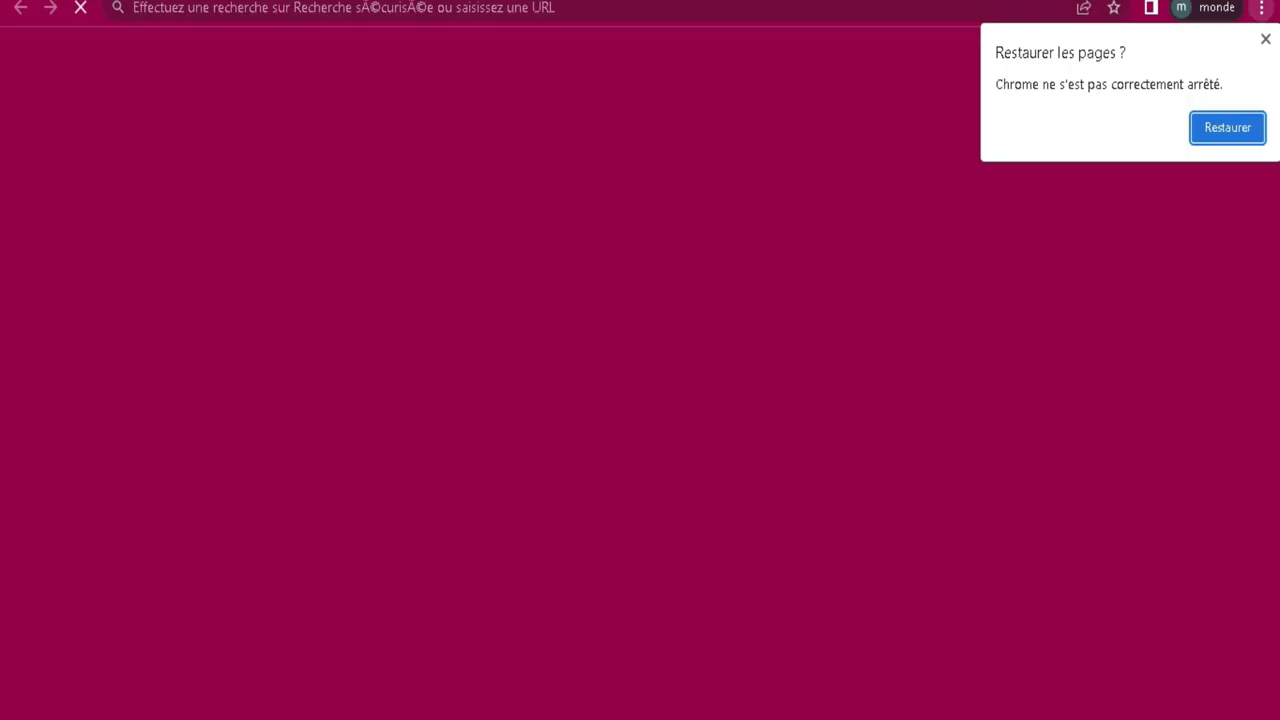
click(1234, 140)
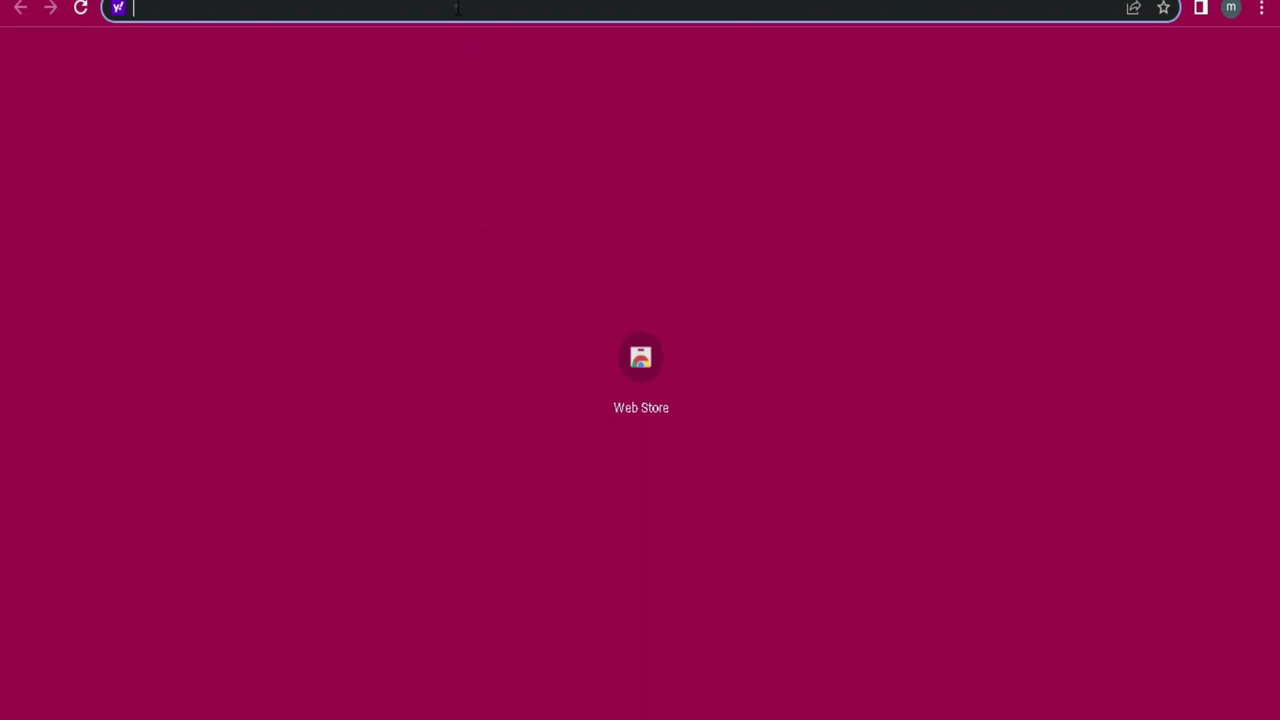
key(ctrl+super+o)
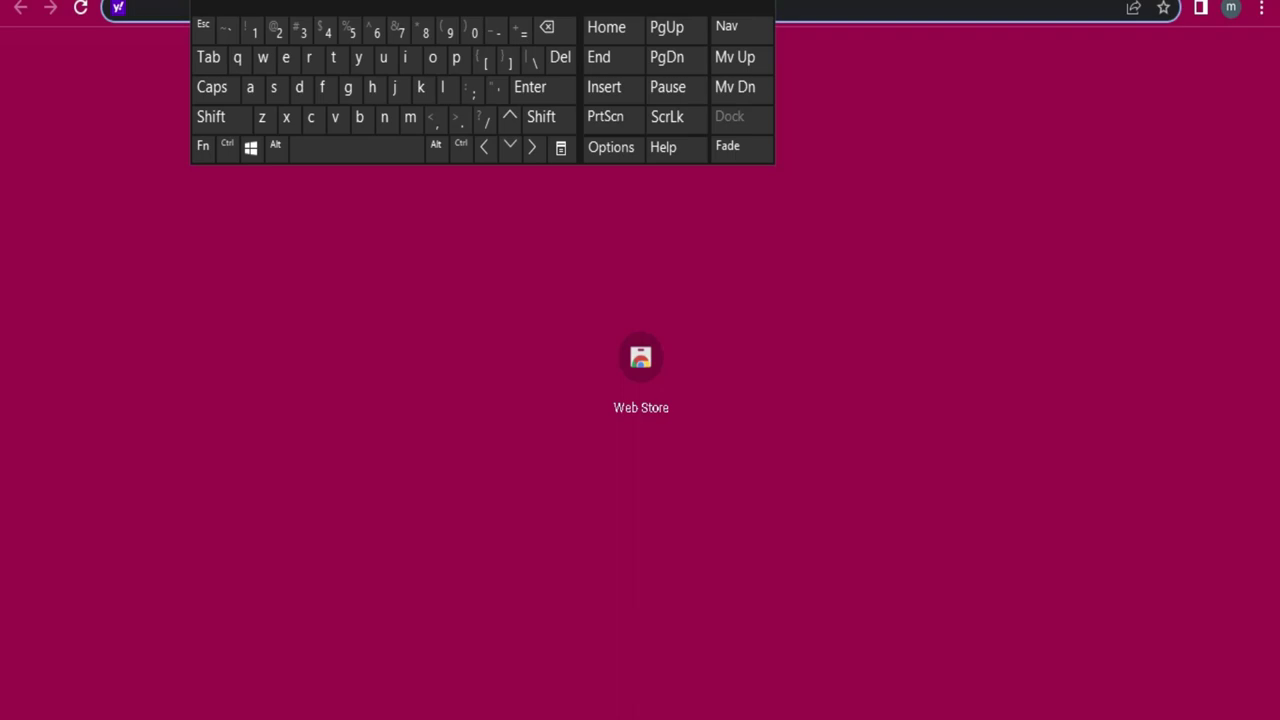
drag(620, 90, 852, 474)
Step: Search the web for "gmail mail", open the Gmail inbox from the results and minimize the on-screen keyboard
click(634, 10)
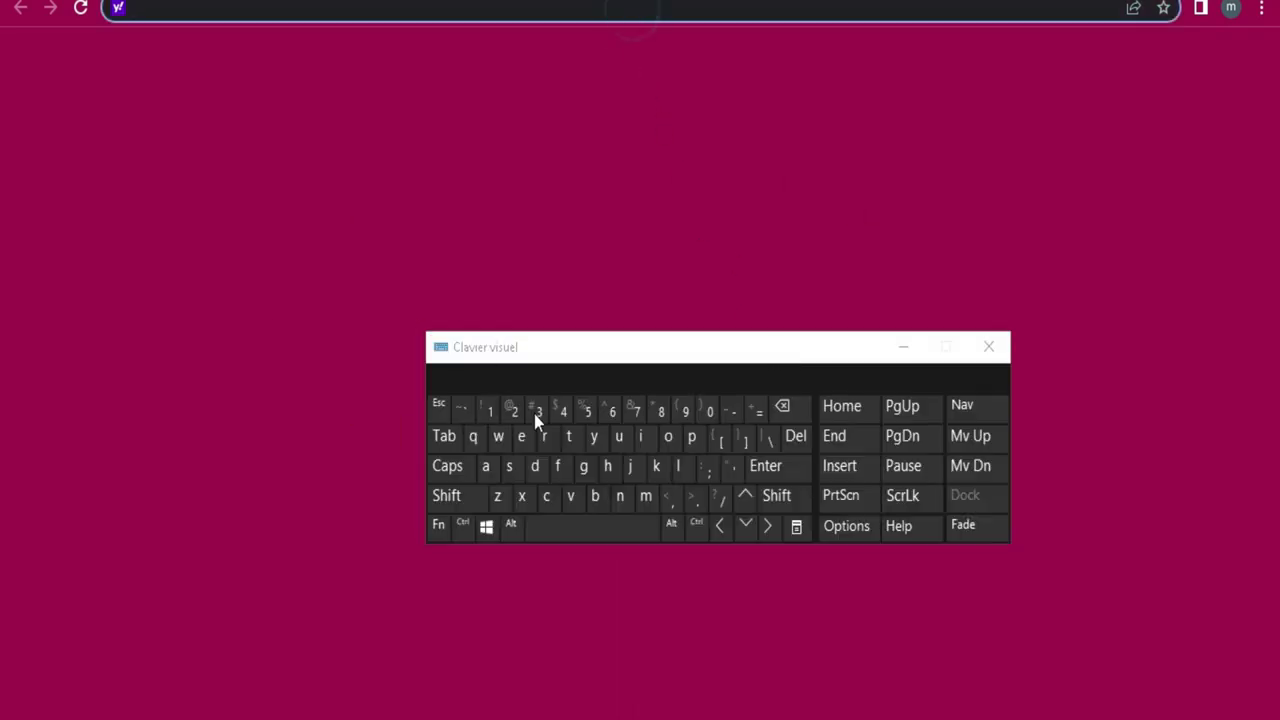
click(579, 481)
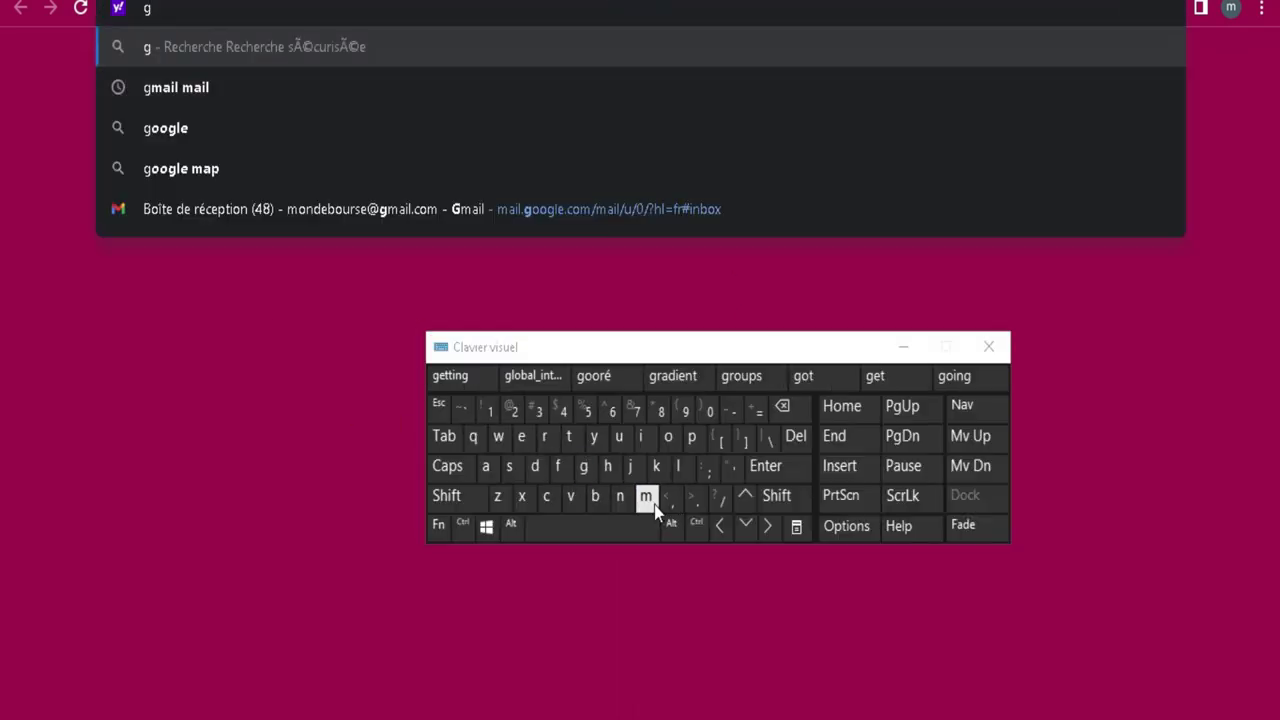
click(241, 96)
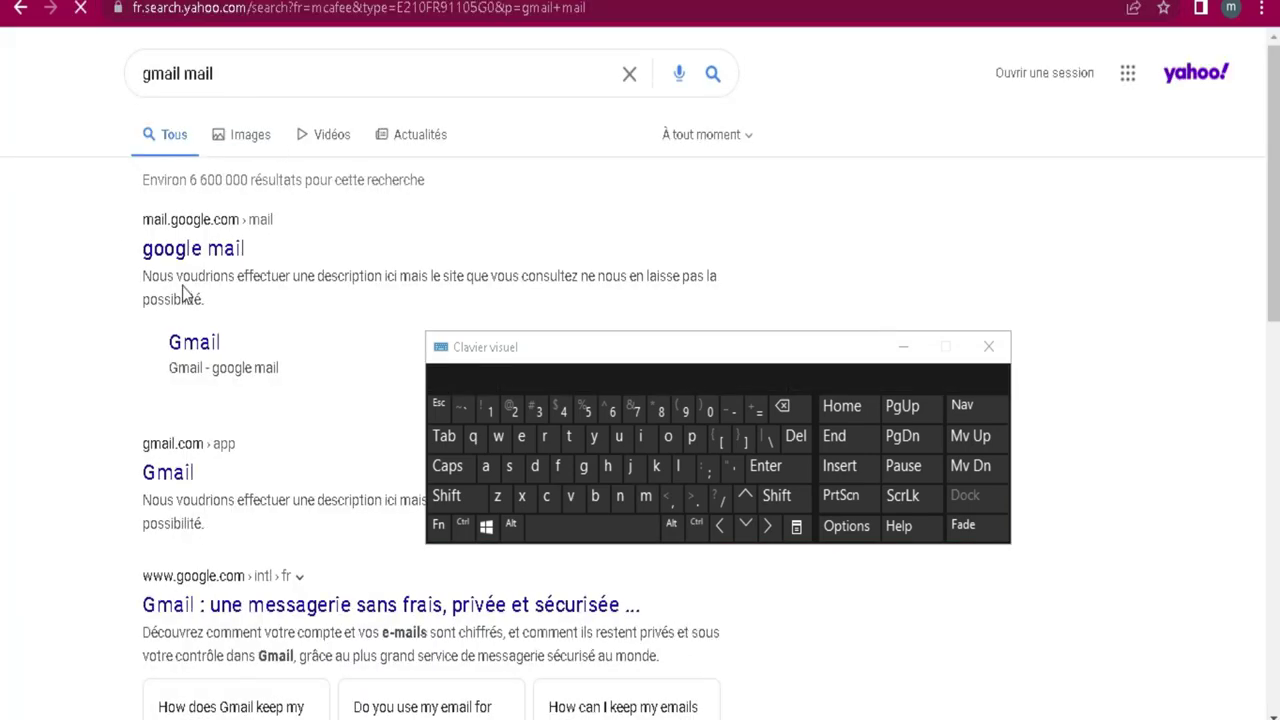
click(191, 260)
click(198, 341)
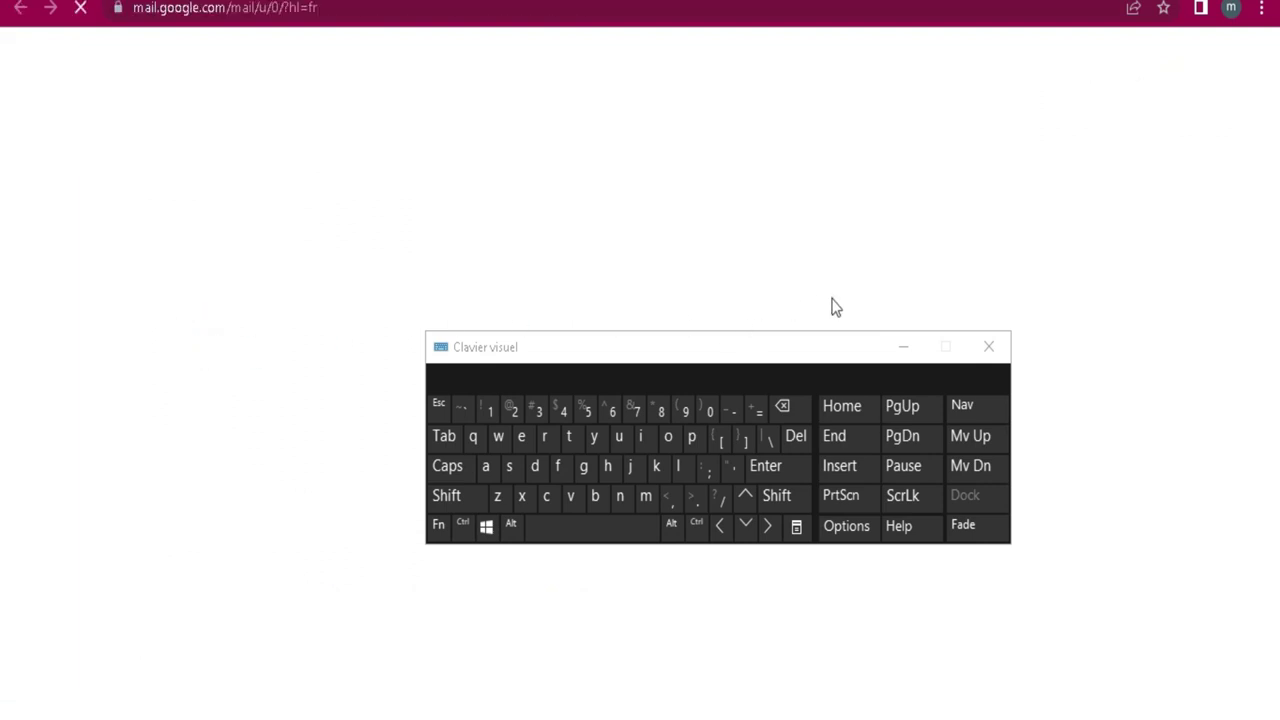
click(900, 344)
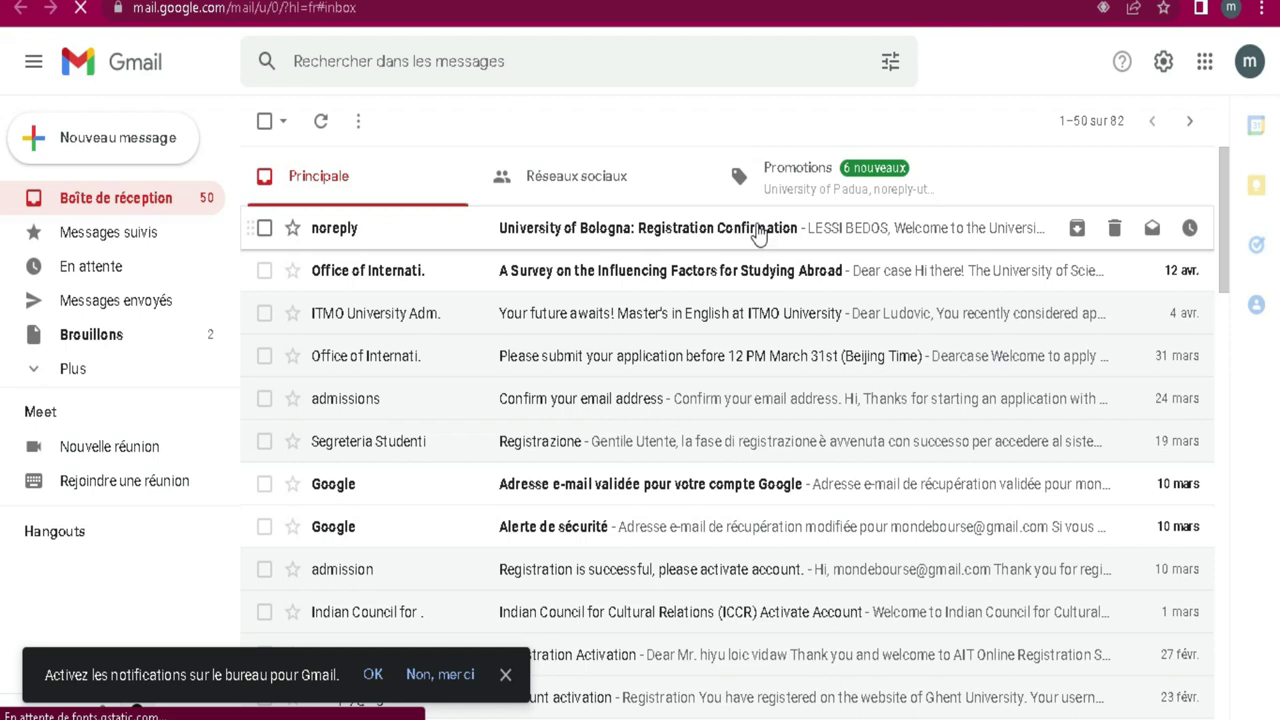
Step: Open the "University of Bologna: Registration Confirmation" e-mail and read through its account details
click(646, 238)
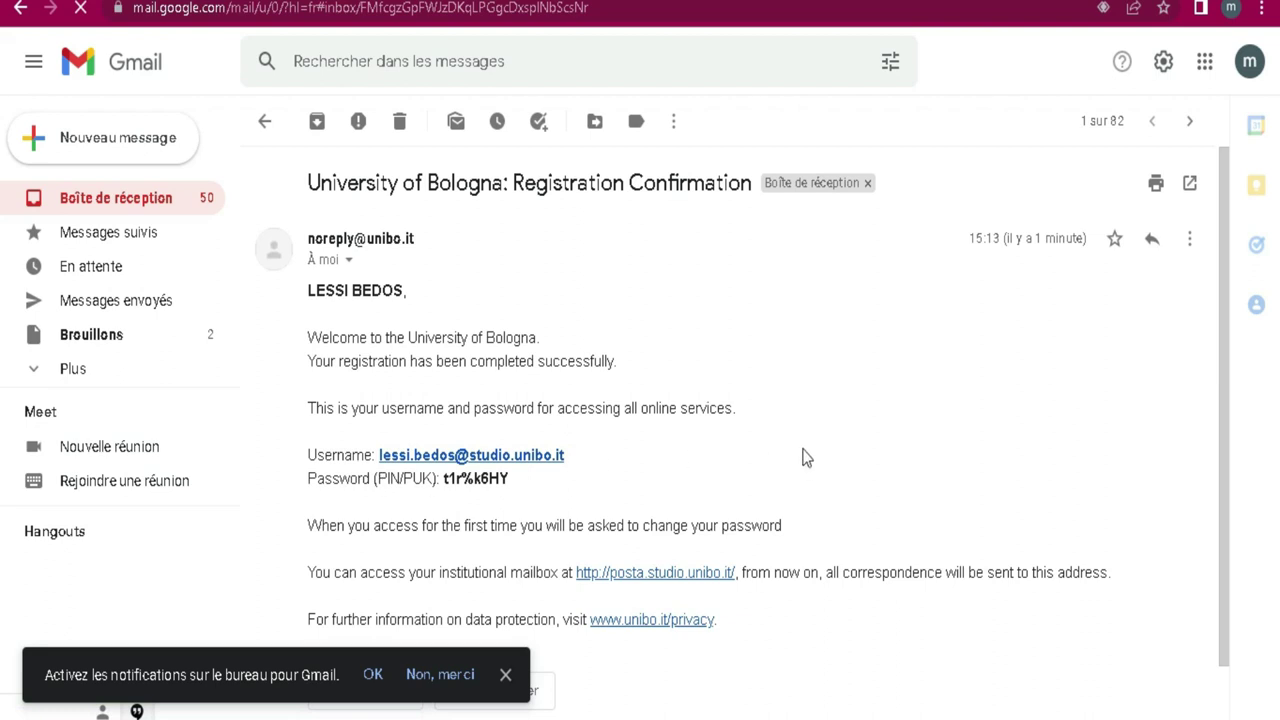
click(1223, 172)
drag(1225, 245, 1224, 290)
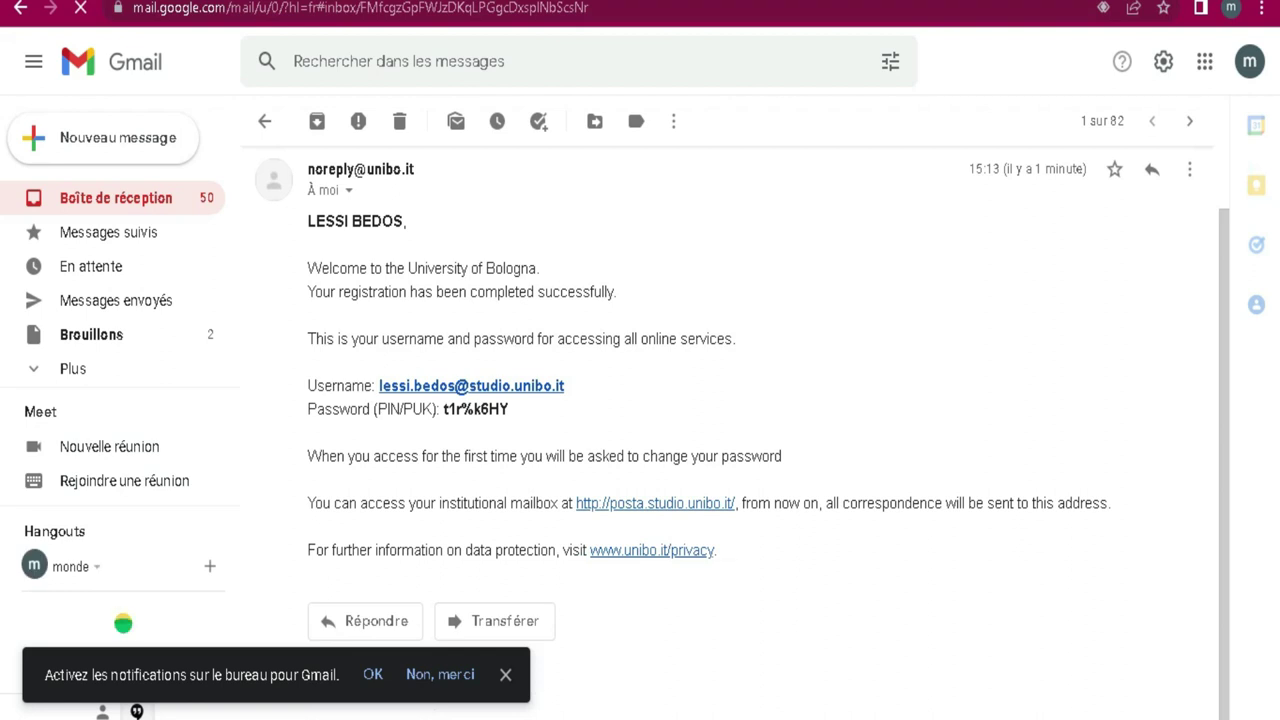
Step: Check the institutional login page in the other browser window and return to the confirmation e-mail
mouse_move(655, 716)
click(580, 668)
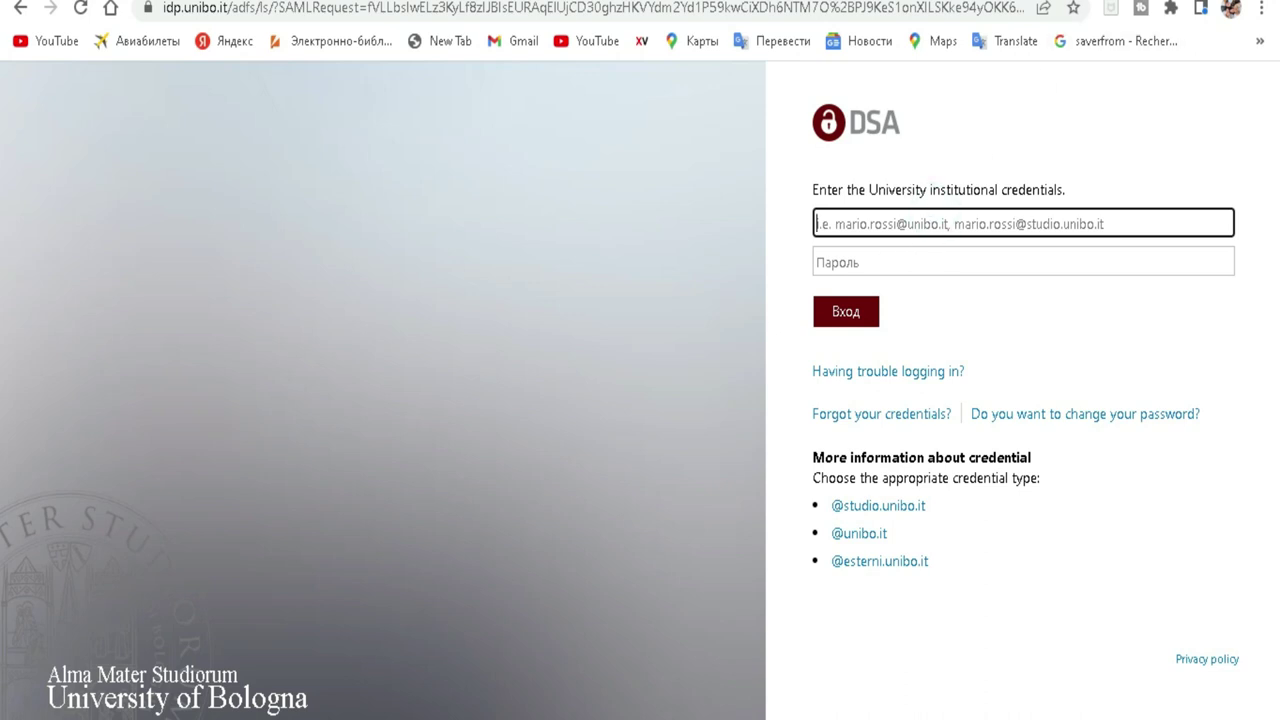
key(alt+Tab)
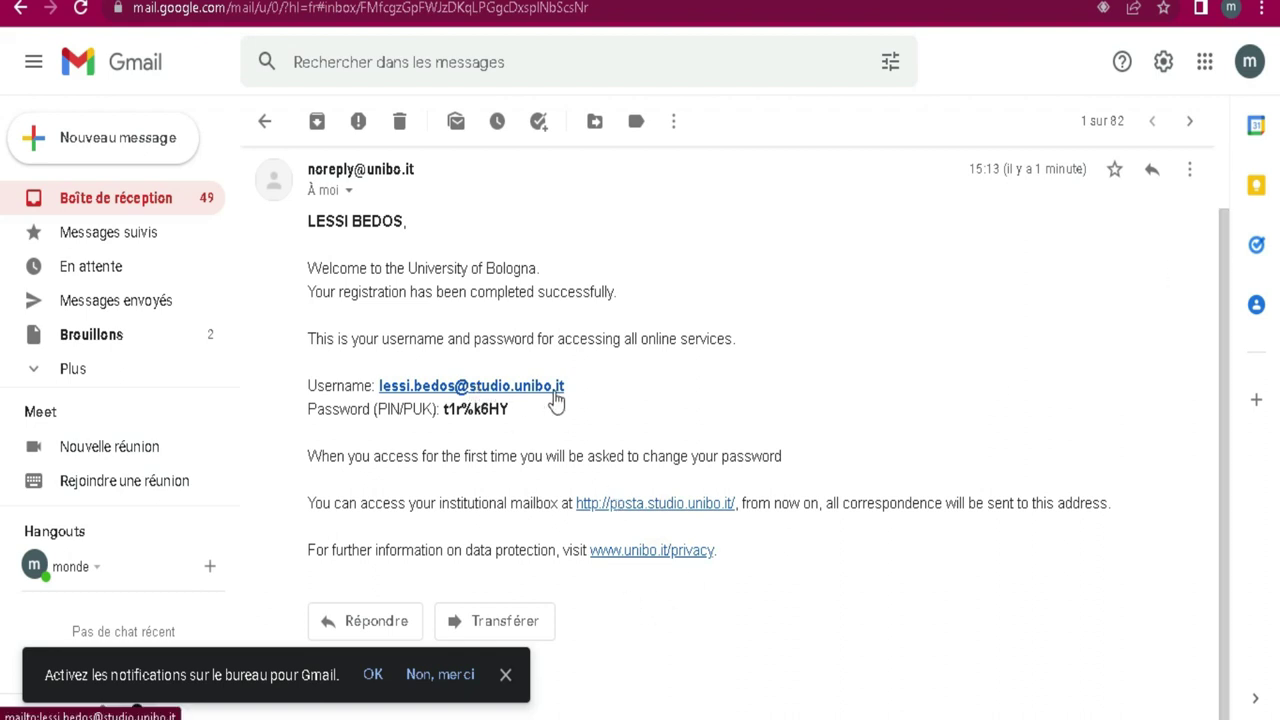
Step: Open the institutional mailbox link from the confirmation e-mail and switch the student e-mail page to English
click(632, 505)
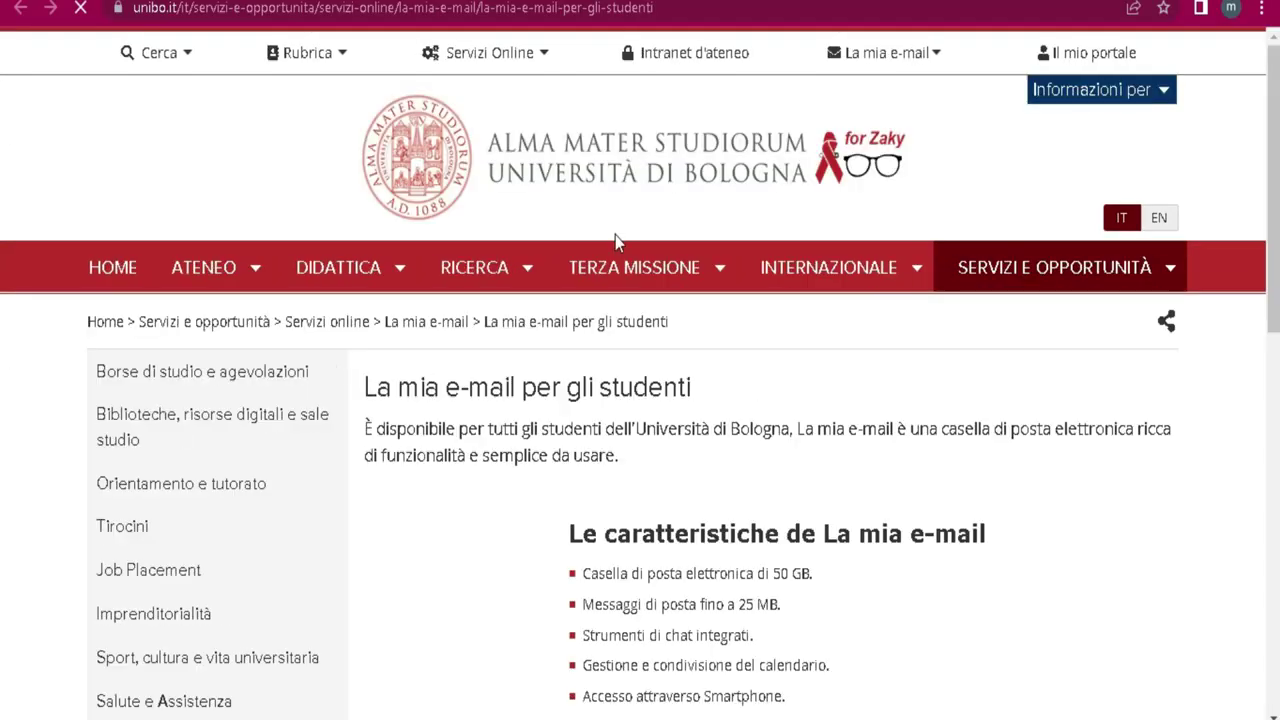
scroll(3, 218, down, 3)
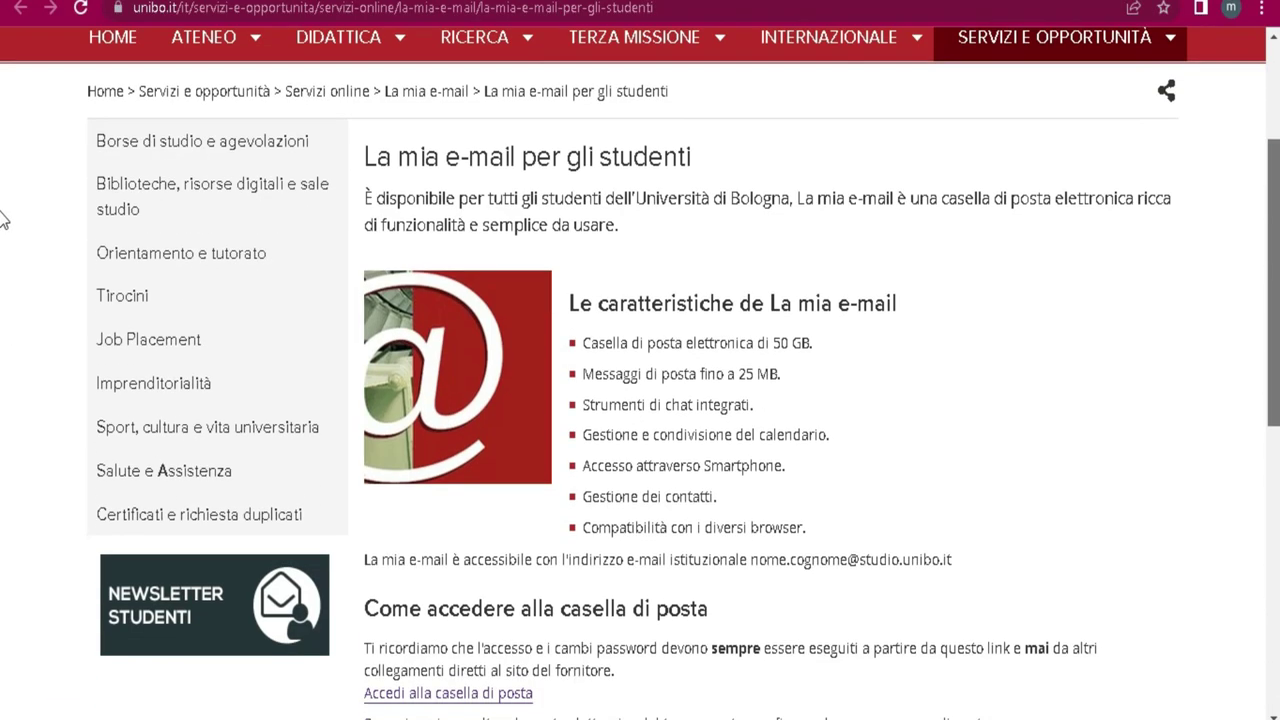
scroll(3, 240, down, 4)
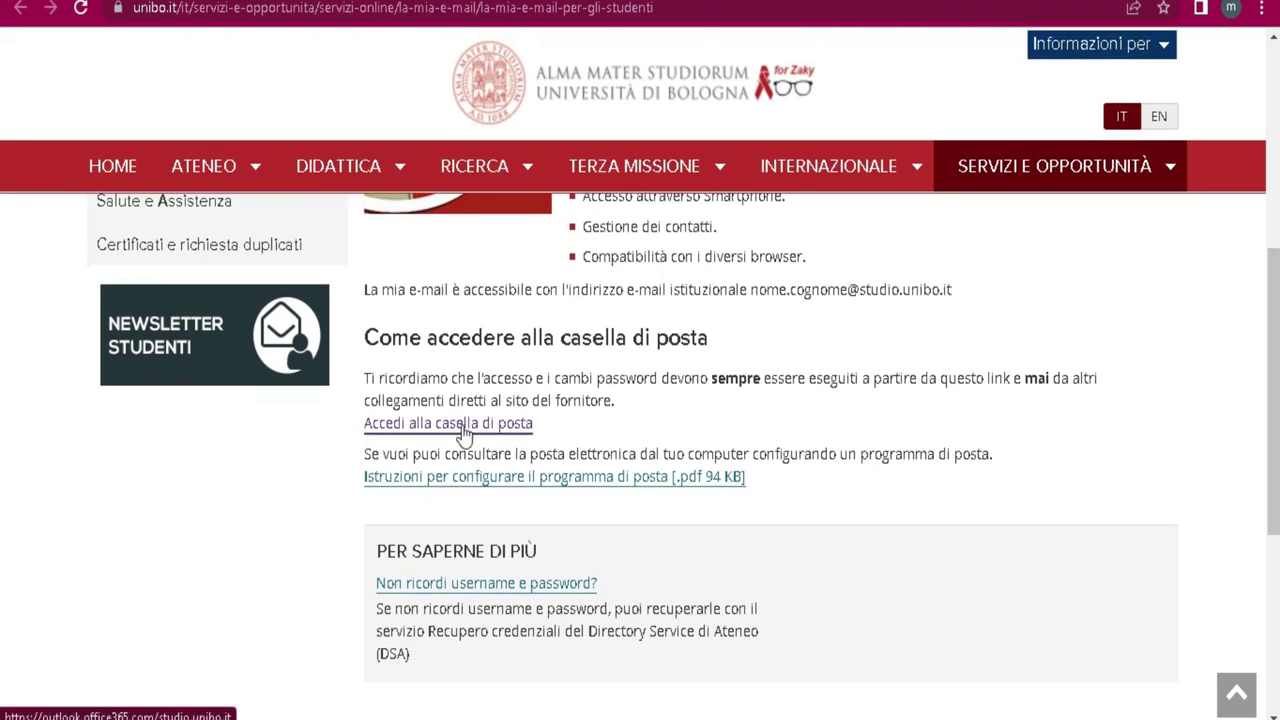
click(1160, 118)
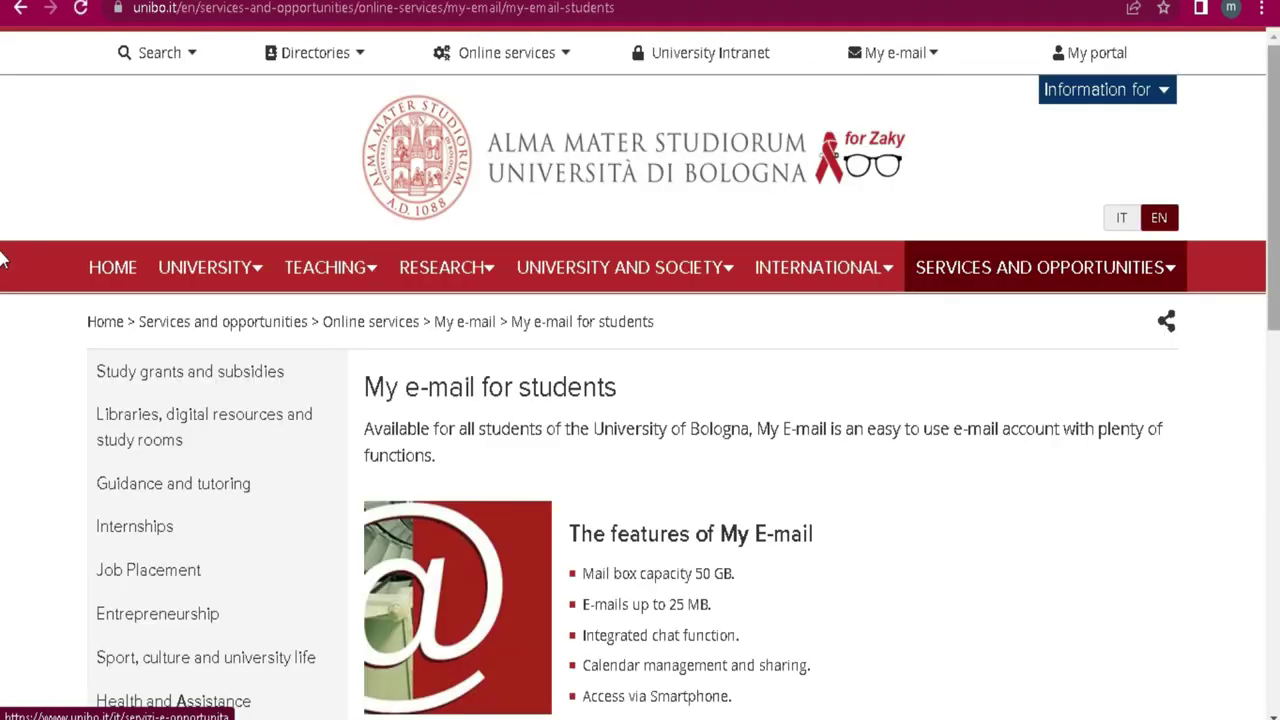
Step: Follow the "Accessing your e-mail account" link under "How to access to mail box" to the institutional login form
scroll(5, 480, down, 10)
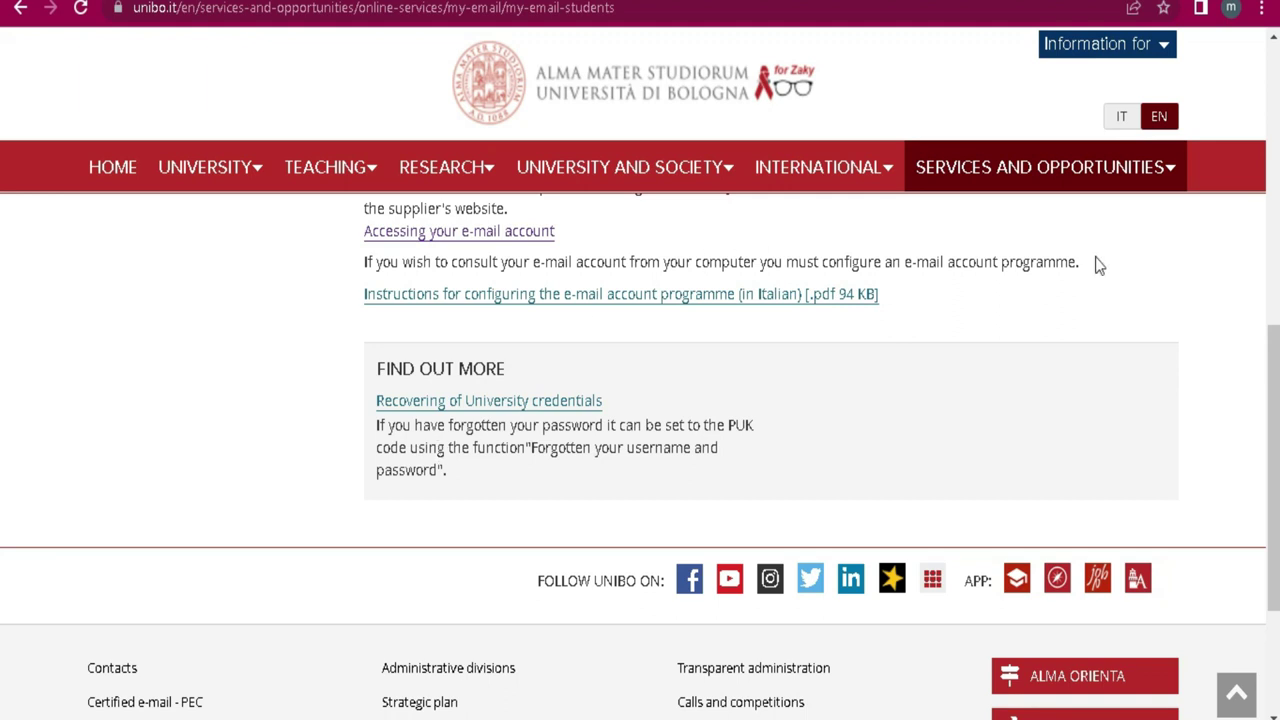
scroll(4, 400, up, 3)
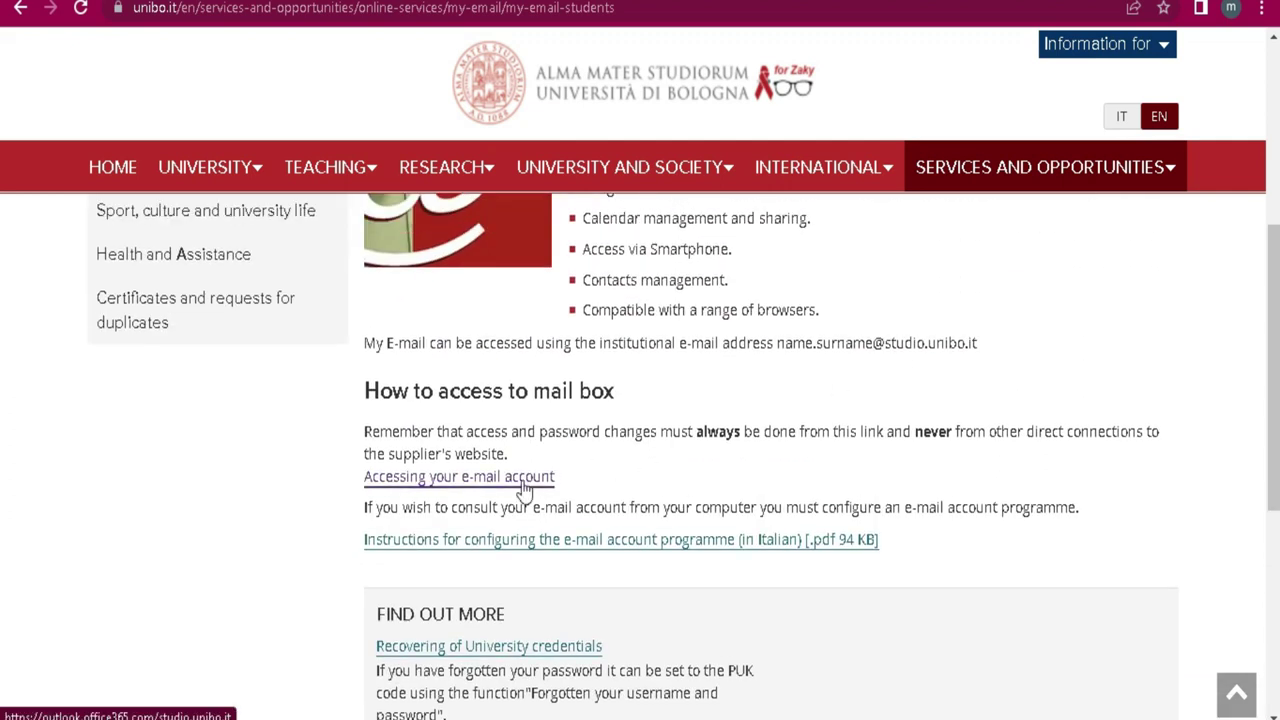
click(522, 482)
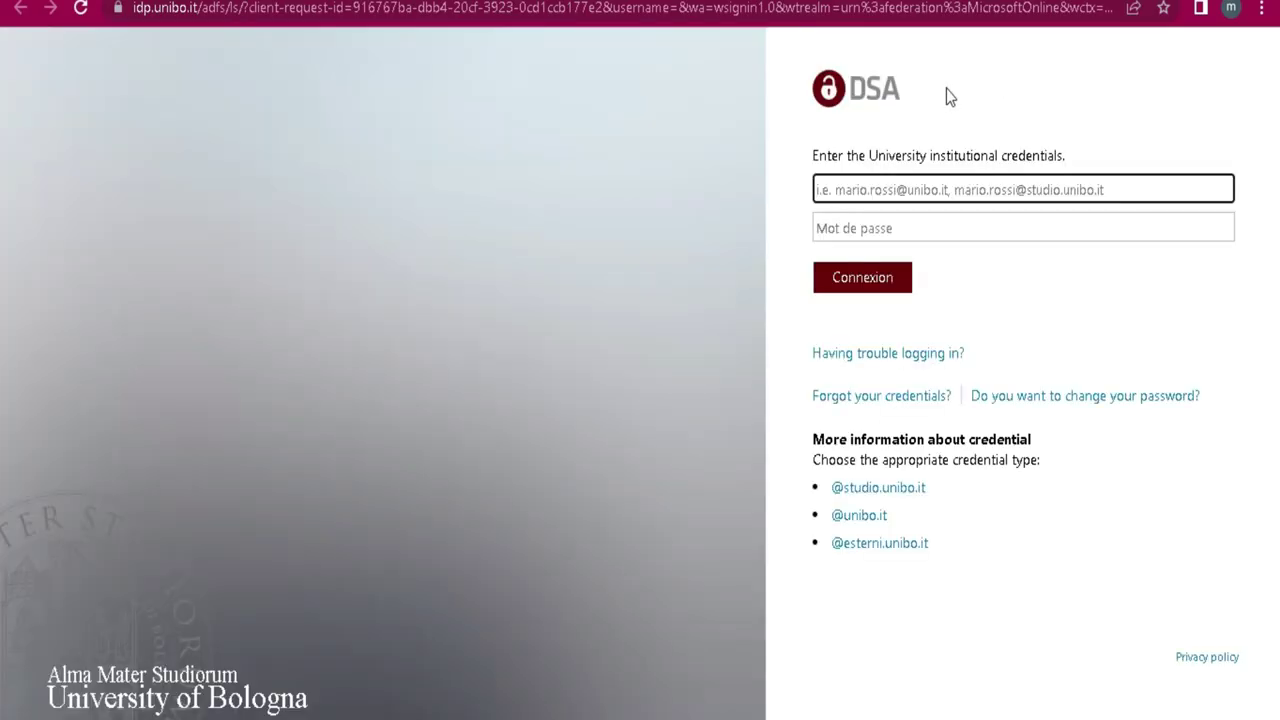
click(930, 229)
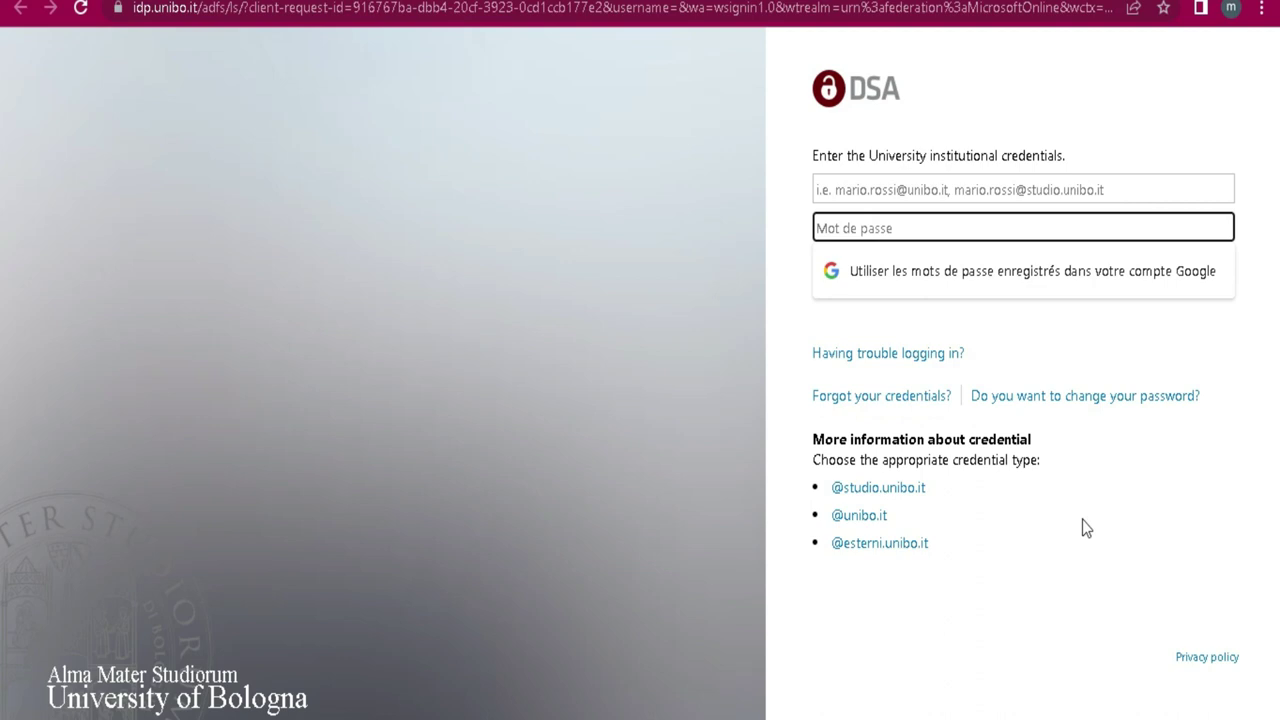
click(1029, 607)
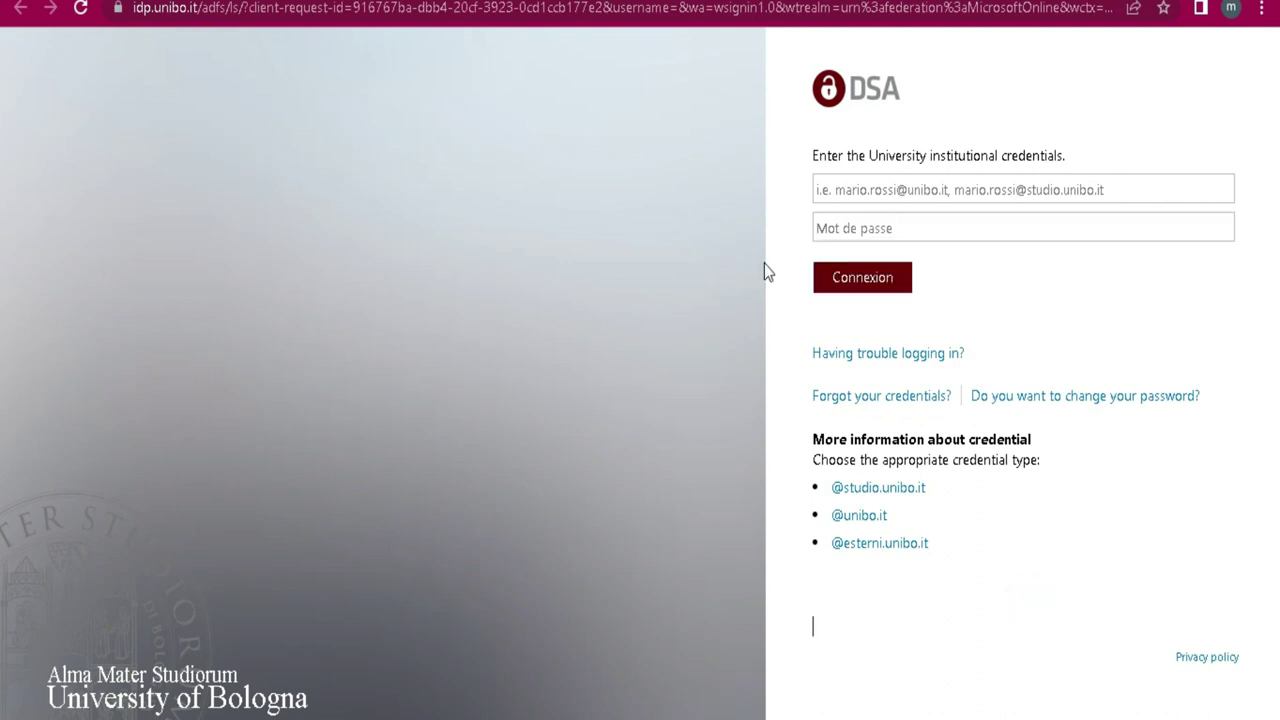